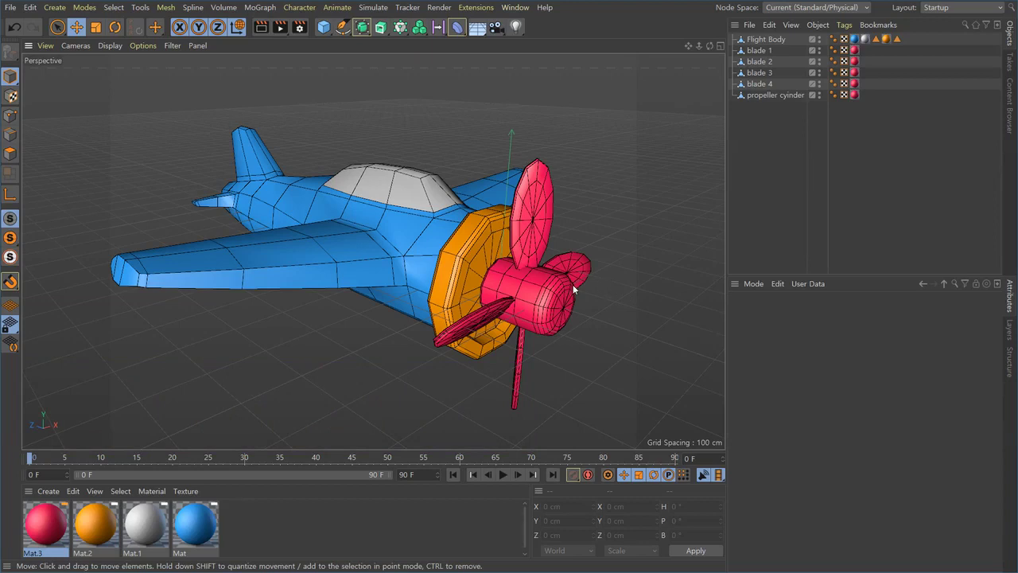
- Examine the airplane model and identify the Flight Body, the separate blades and the propeller cylinder in the object hierarchy
alt+drag(590, 246, 418, 322)
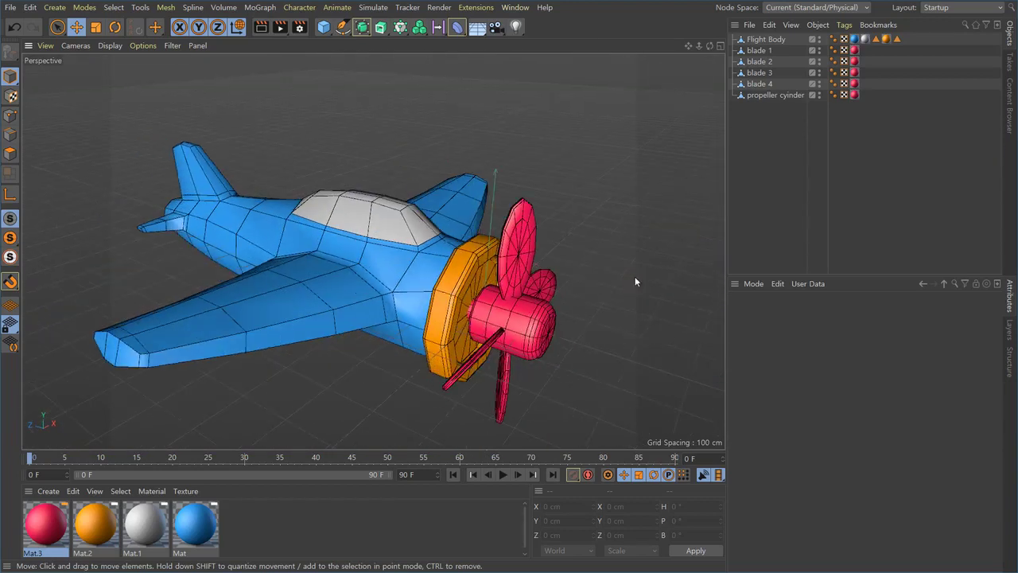
click(763, 39)
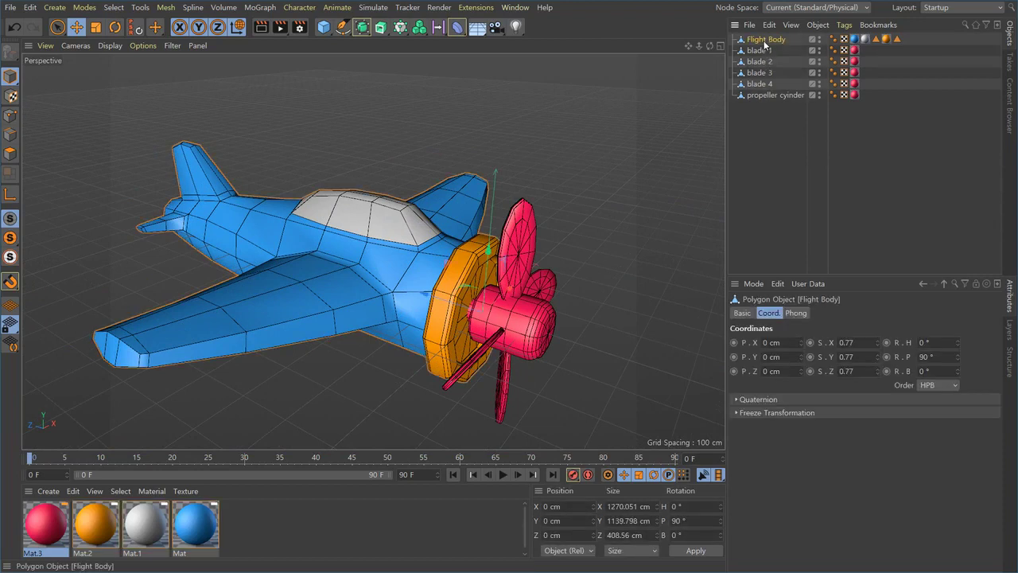
click(759, 61)
click(767, 95)
click(759, 73)
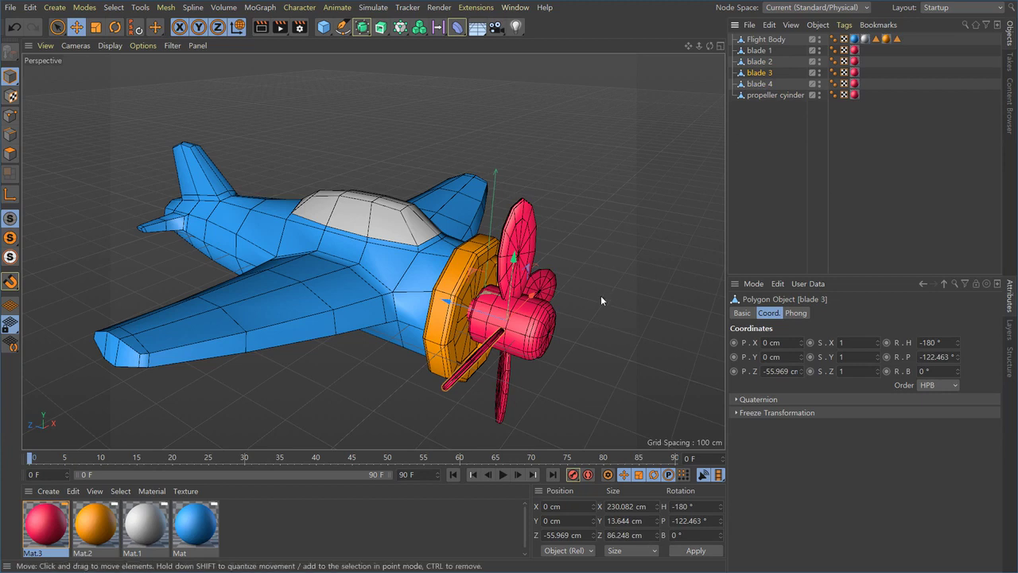
click(768, 94)
click(760, 83)
click(760, 72)
click(760, 63)
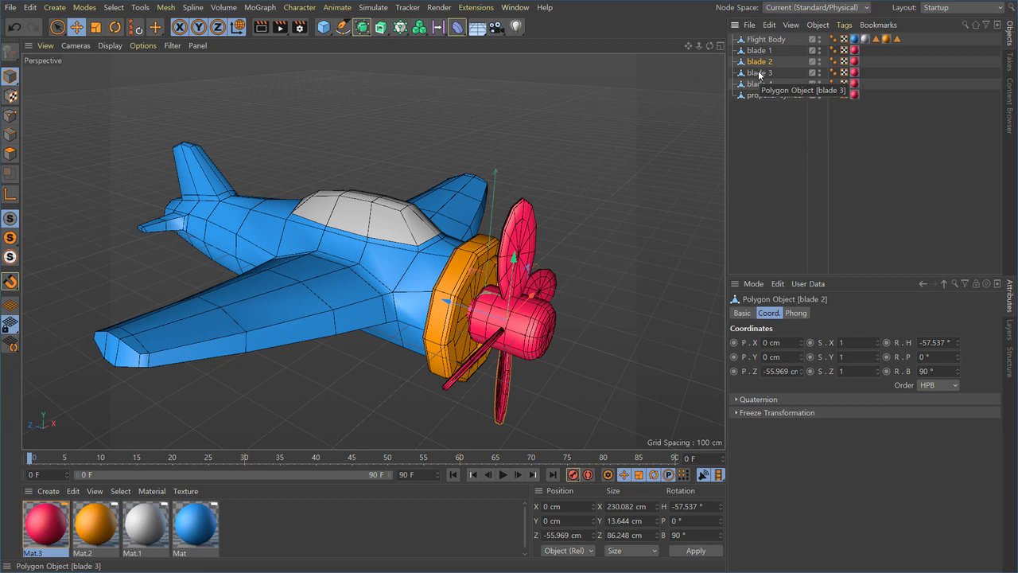
click(762, 116)
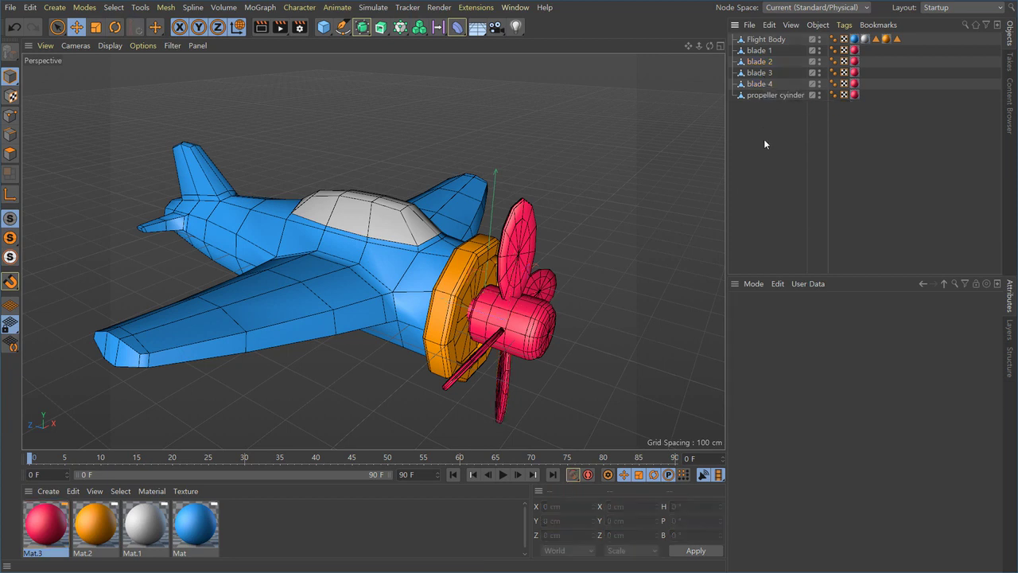
- Group the four blades and the propeller cylinder under a new null
click(772, 95)
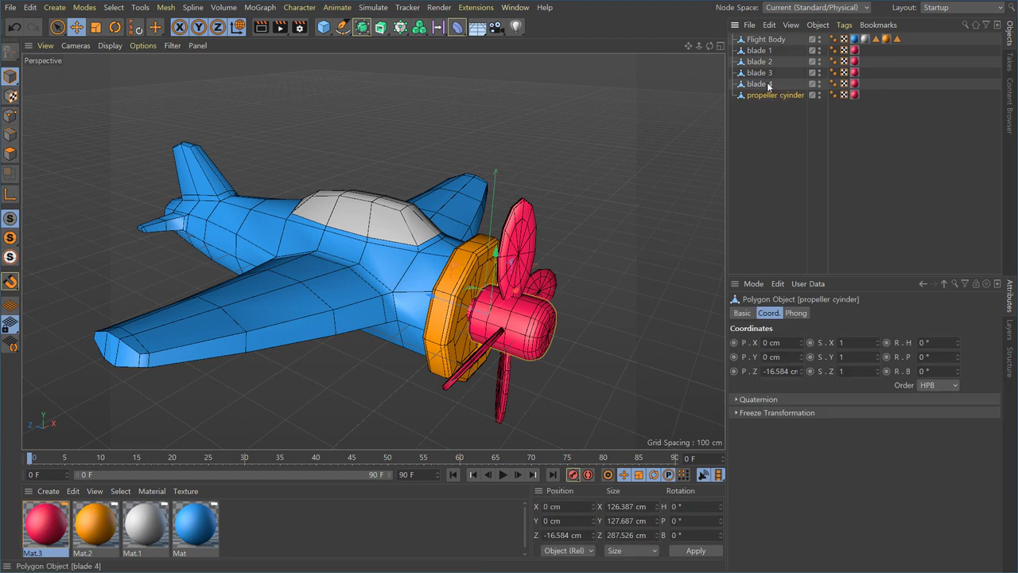
ctrl+click(763, 83)
ctrl+click(762, 72)
ctrl+click(761, 62)
ctrl+click(763, 52)
key(alt+g)
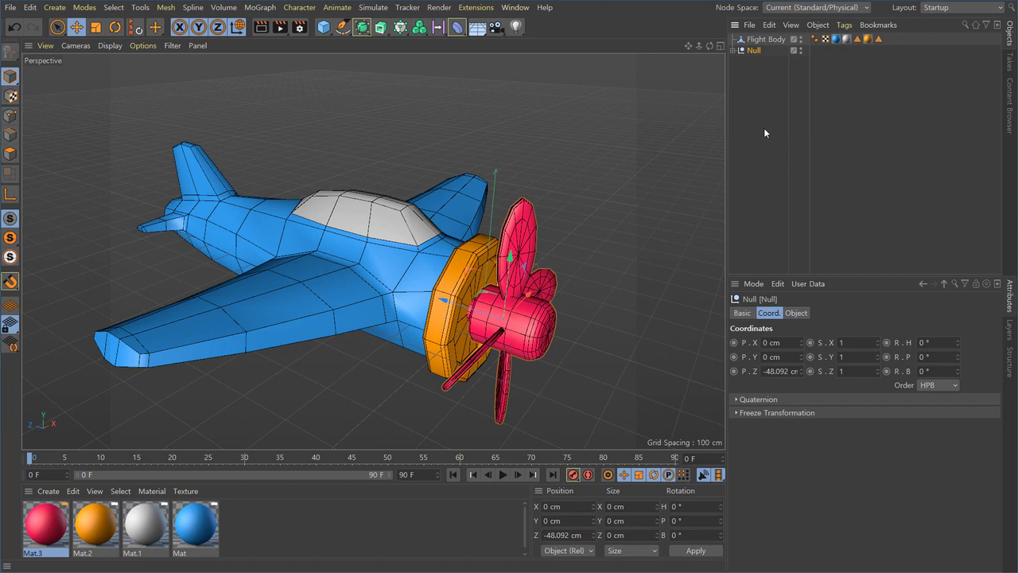
- Expand the new null holding the propeller parts and rename it BLADES
click(733, 51)
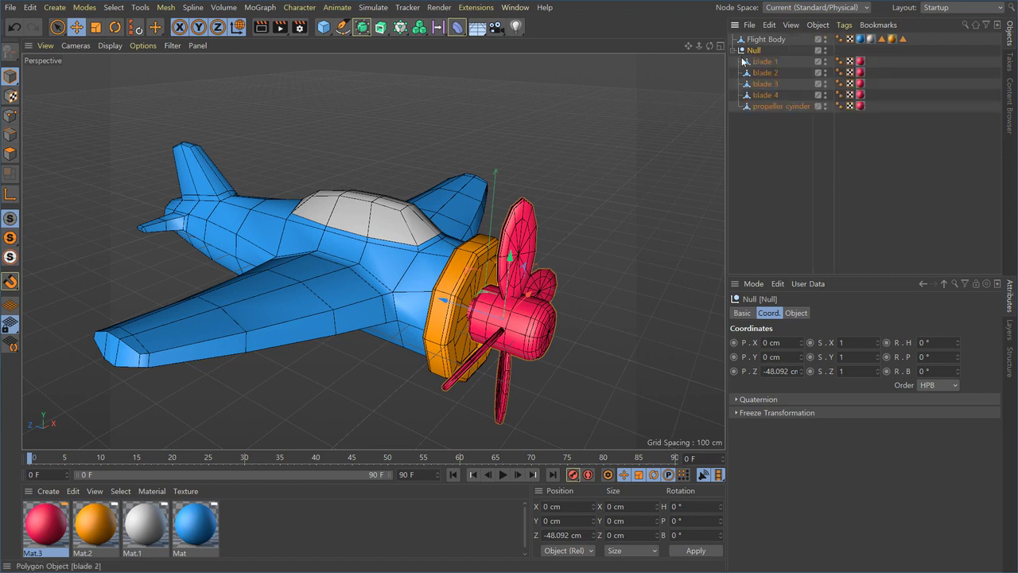
click(780, 151)
double_click(756, 52)
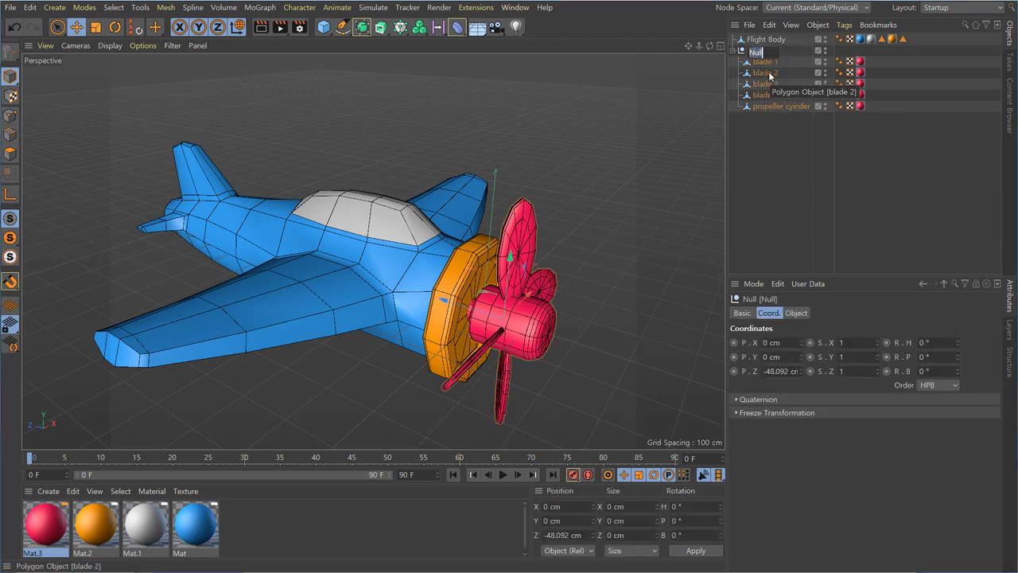
text(BLADES)
key(Return)
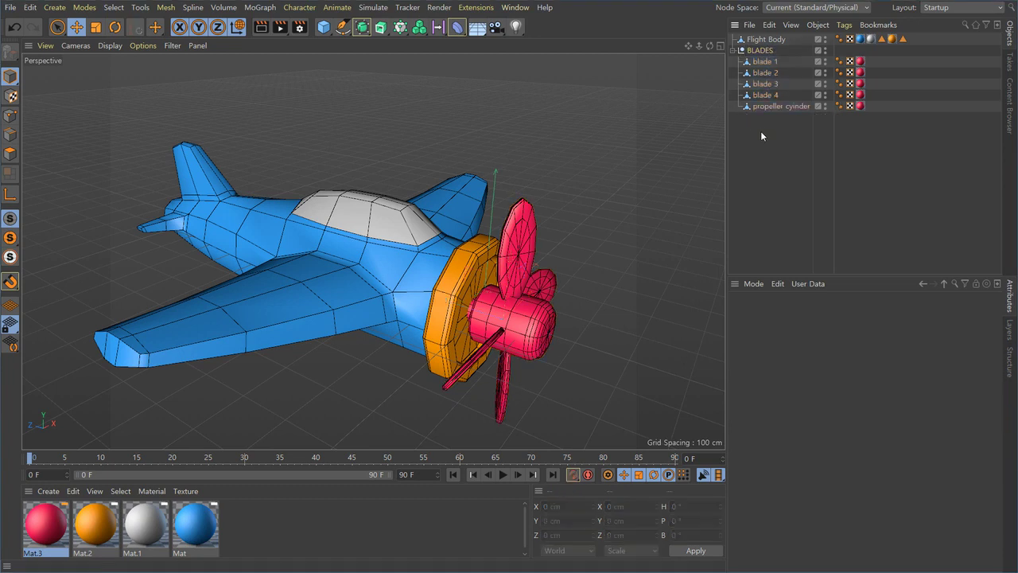
- Make the BLADES group a child of Flight Body and select the Flight Body parent
click(765, 39)
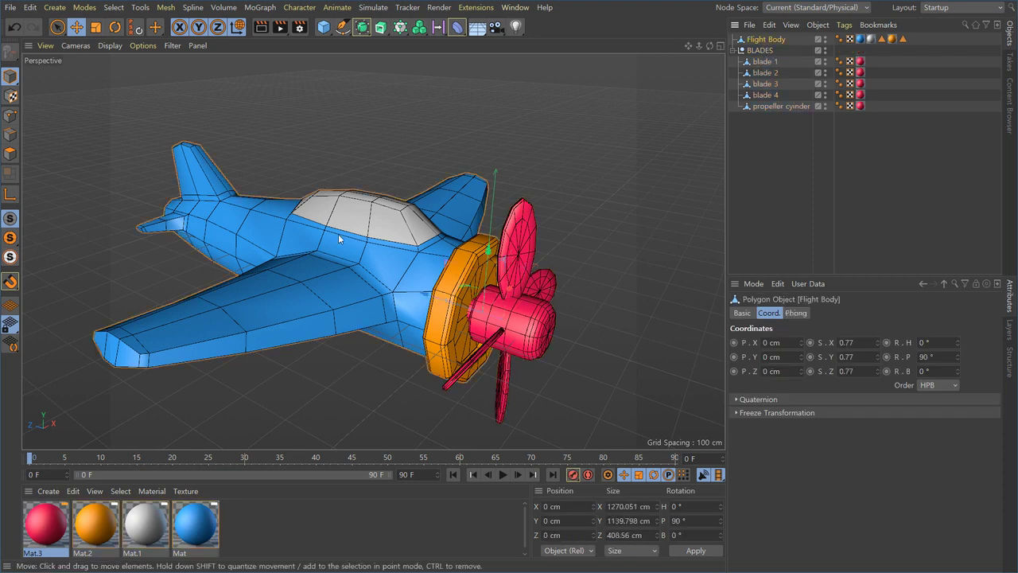
drag(762, 52, 762, 44)
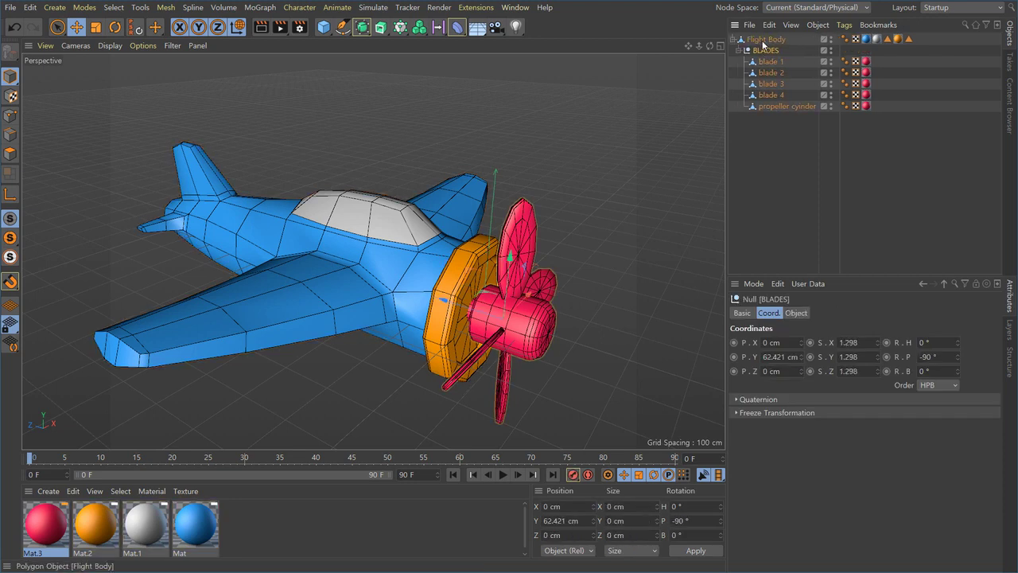
click(778, 173)
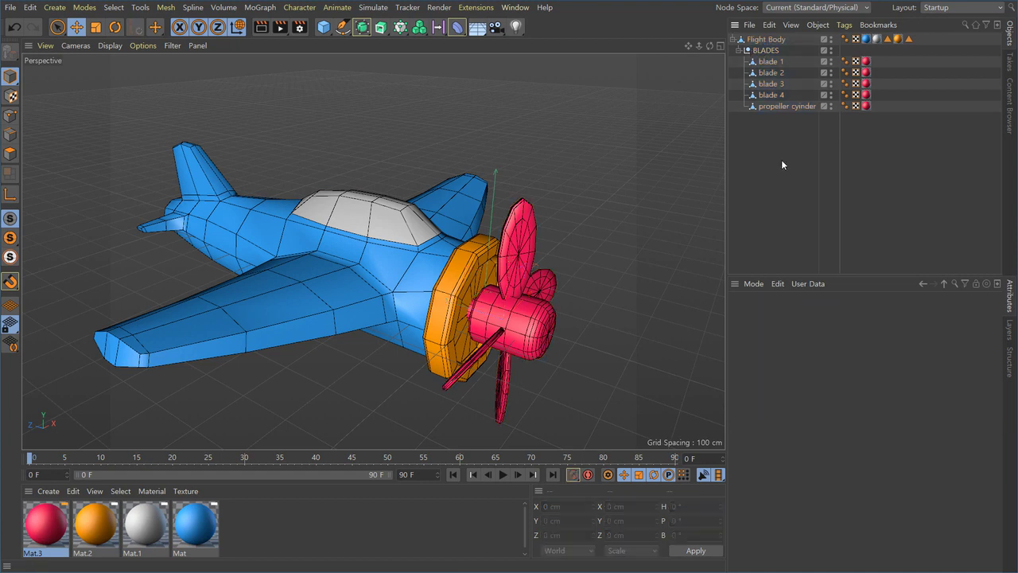
click(777, 41)
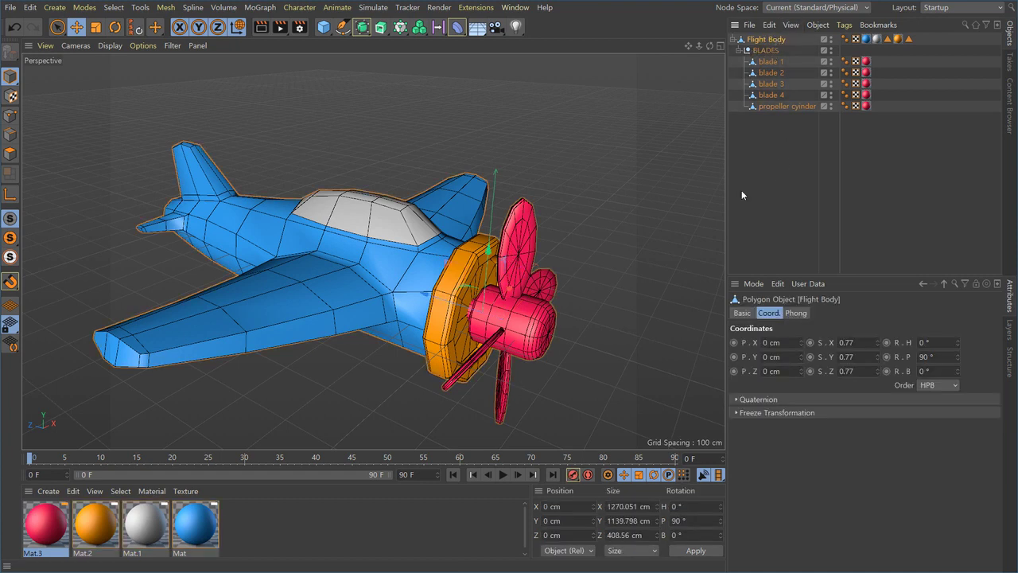
- Try moving Flight Body together with its nested blades, and undo the move
alt+drag(422, 356, 385, 378)
drag(439, 315, 382, 292)
key(ctrl+z)
scroll(494, 289, down, 2)
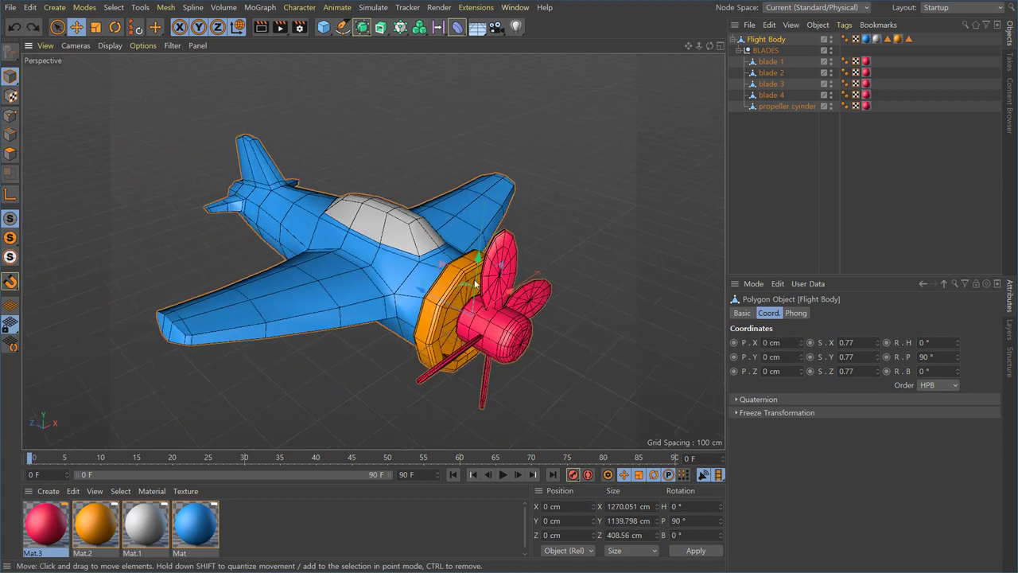
- Add a Subdivision Surface as the parent of Flight Body to smooth the whole airplane
alt+drag(486, 282, 522, 264)
click(782, 144)
click(777, 41)
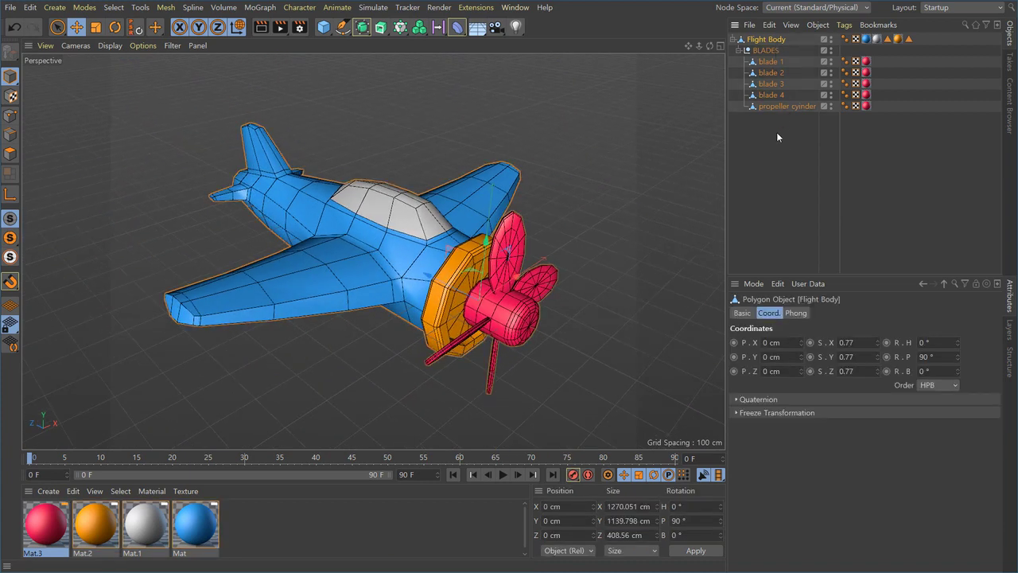
alt+click(366, 29)
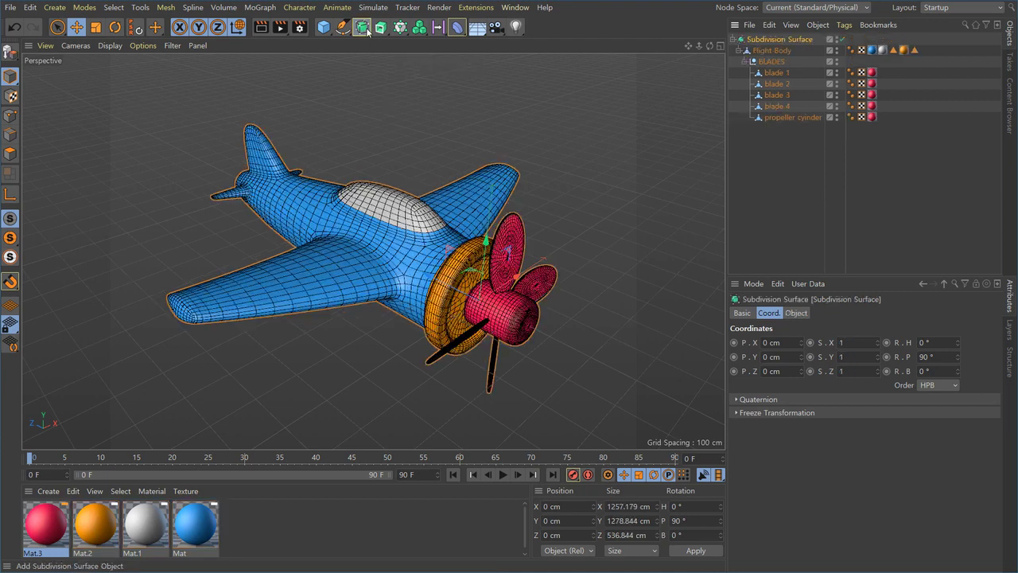
click(569, 154)
scroll(500, 309, up, 6)
alt+drag(500, 308, 539, 257)
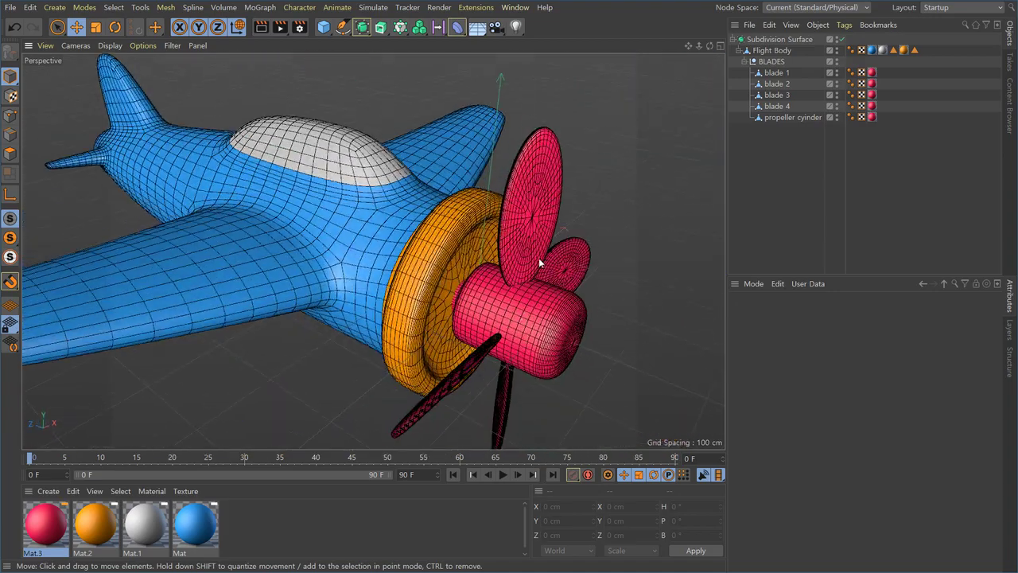
- Switch the viewport display to smooth shading without wireframe lines
scroll(540, 258, down, 6)
click(108, 45)
click(113, 64)
scroll(425, 299, up, 5)
scroll(420, 282, down, 3)
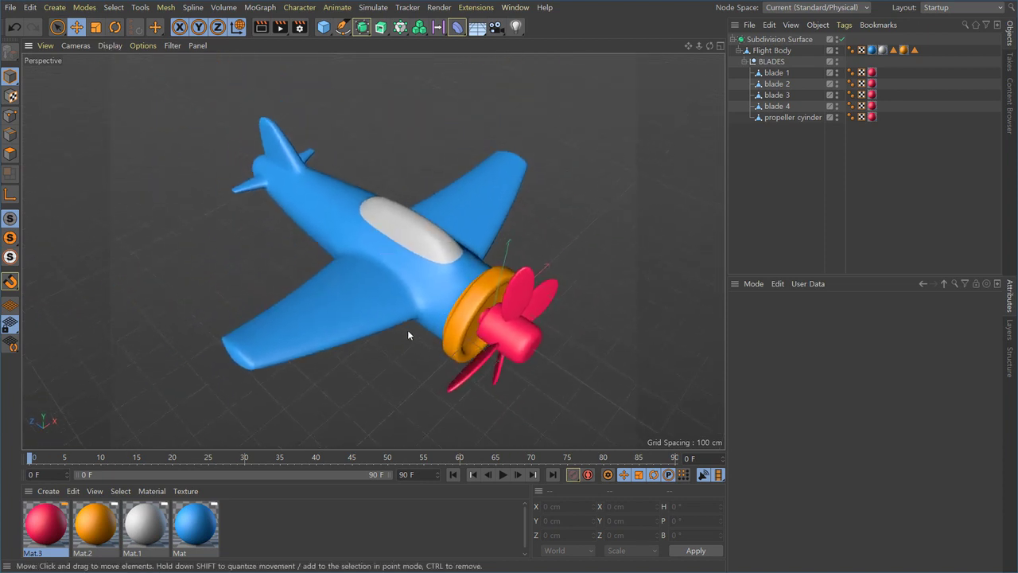
- Group the Subdivision Surface with its children under a new null and name it FLIGHT
click(775, 44)
key(alt+g)
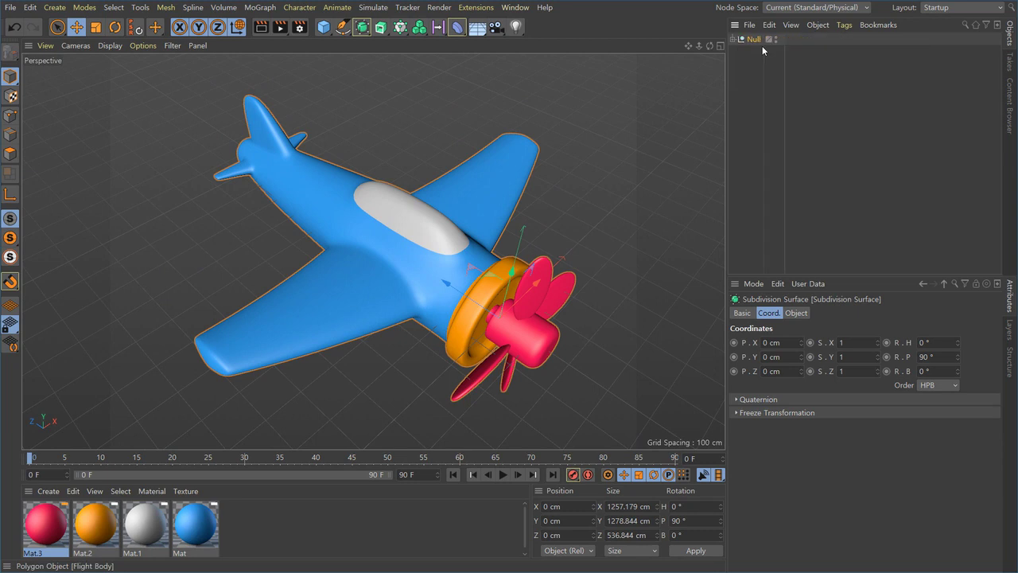
click(733, 39)
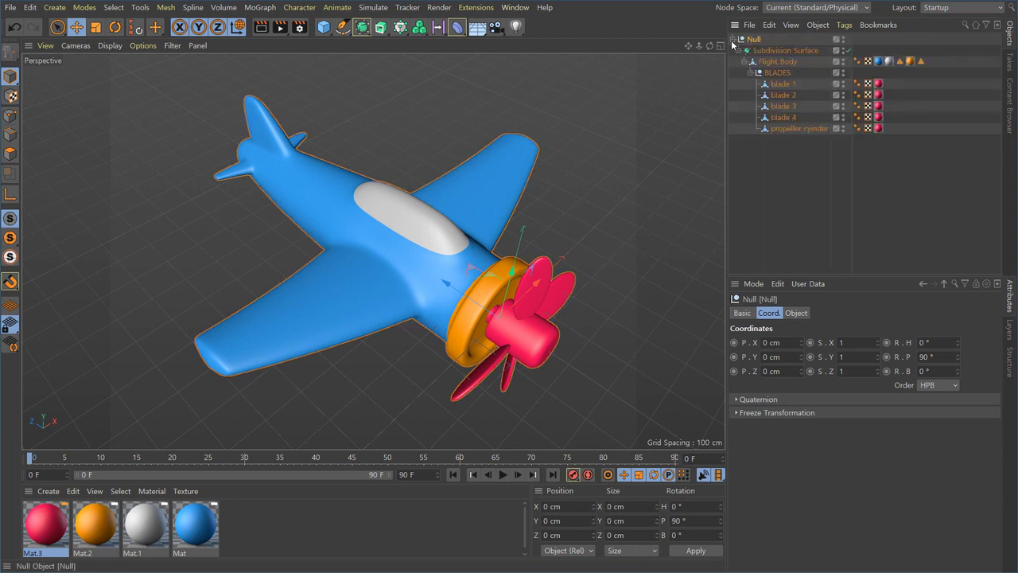
double_click(754, 39)
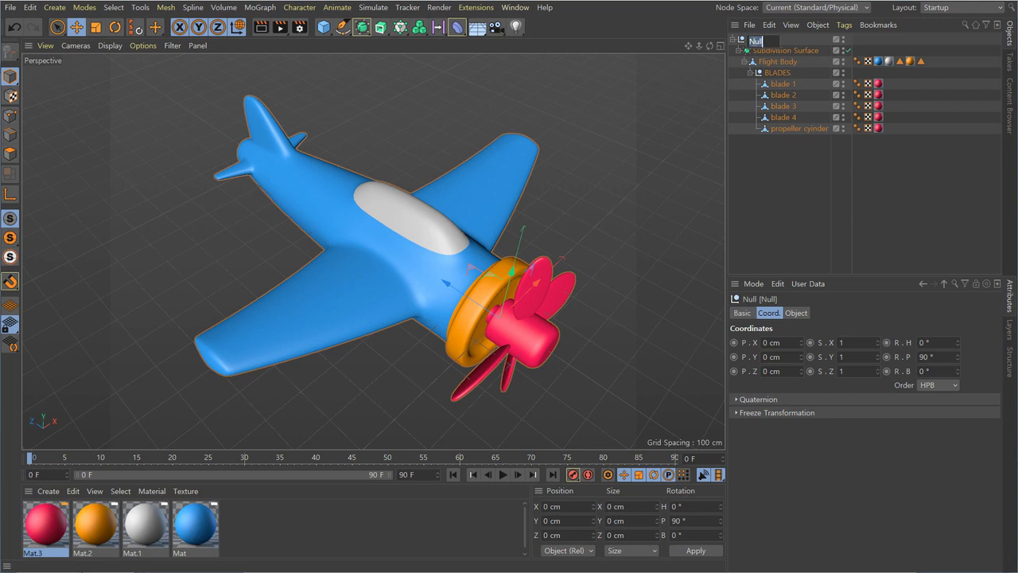
text(Fl)
key(Return)
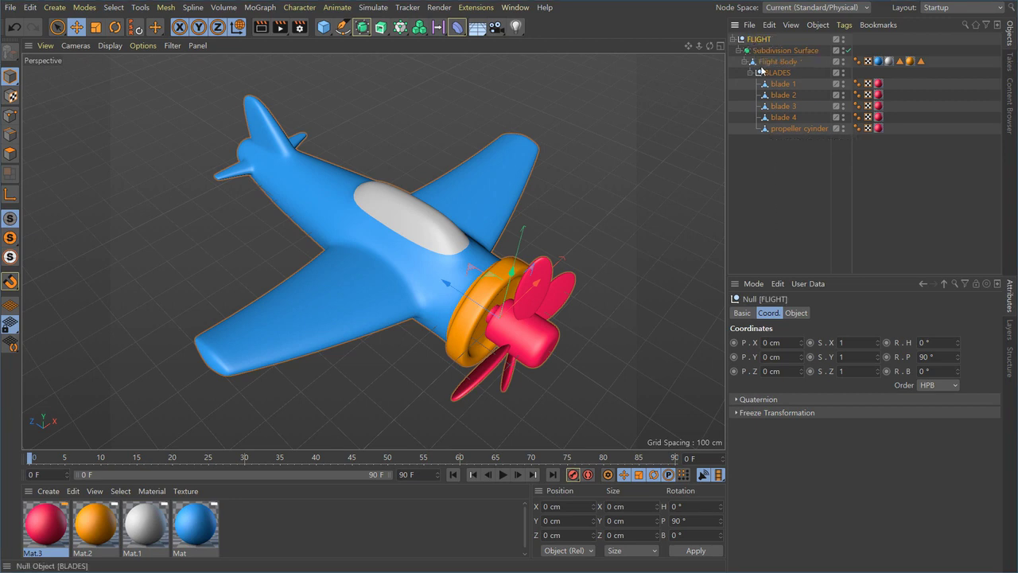
click(792, 166)
- Shift only the axis of the FLIGHT null from the nose back along the fuselage to about Z 386 cm
click(756, 40)
alt+drag(466, 381, 526, 346)
scroll(469, 328, up, 3)
scroll(469, 329, down, 2)
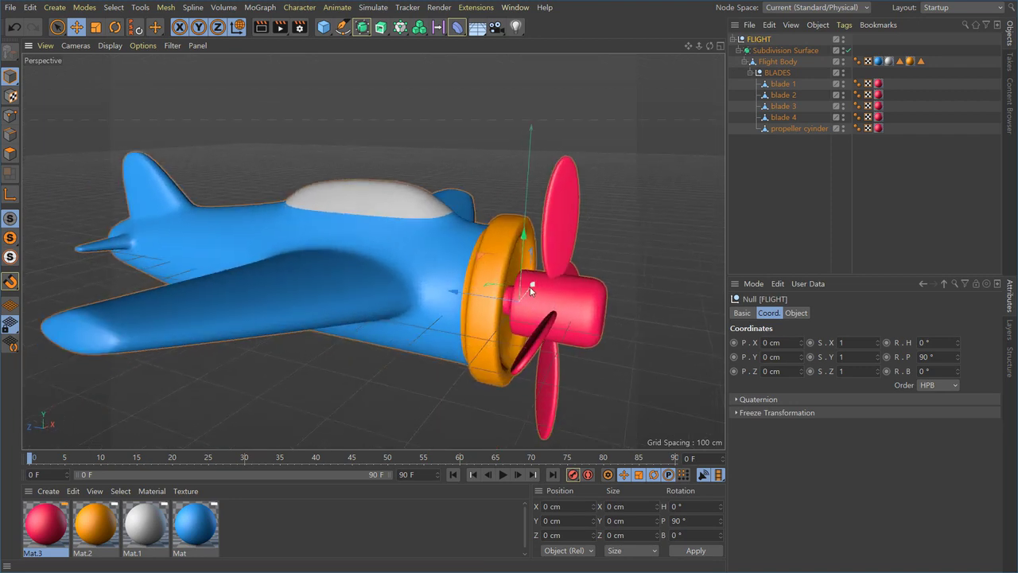
alt+drag(491, 292, 318, 347)
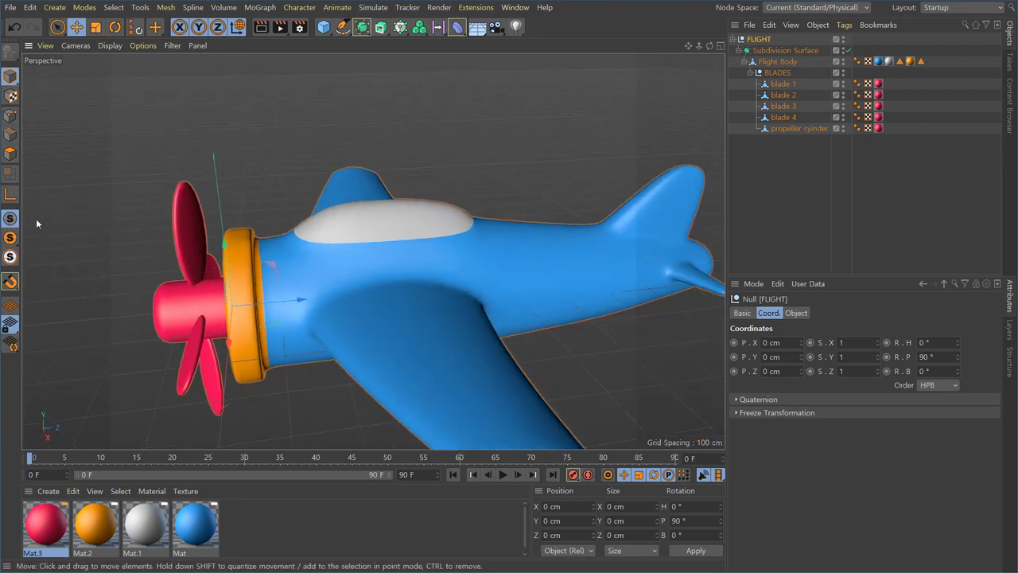
click(11, 195)
drag(302, 300, 477, 287)
alt+drag(477, 286, 489, 310)
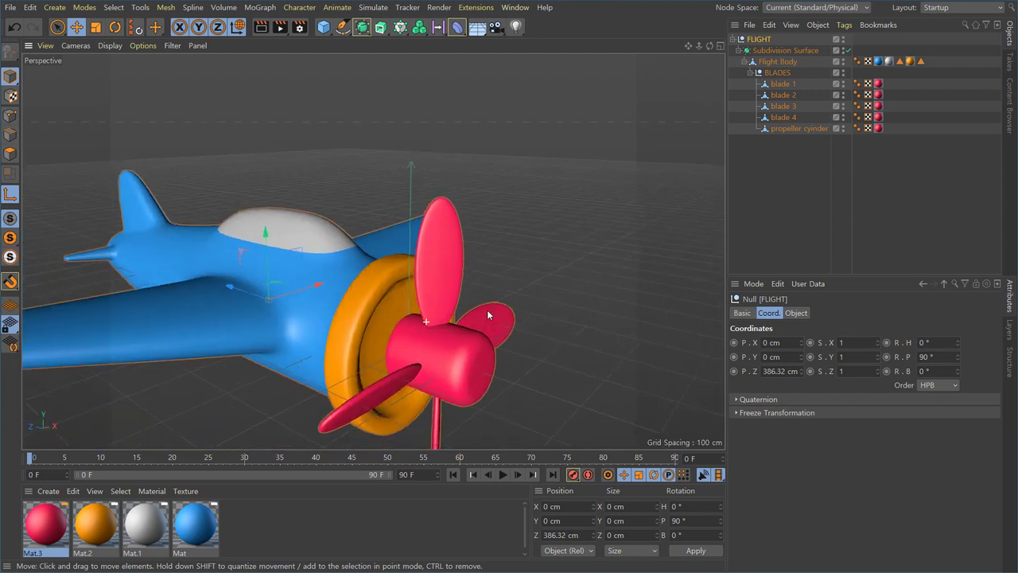
scroll(385, 291, down, 3)
alt+middle_drag(385, 291, 476, 273)
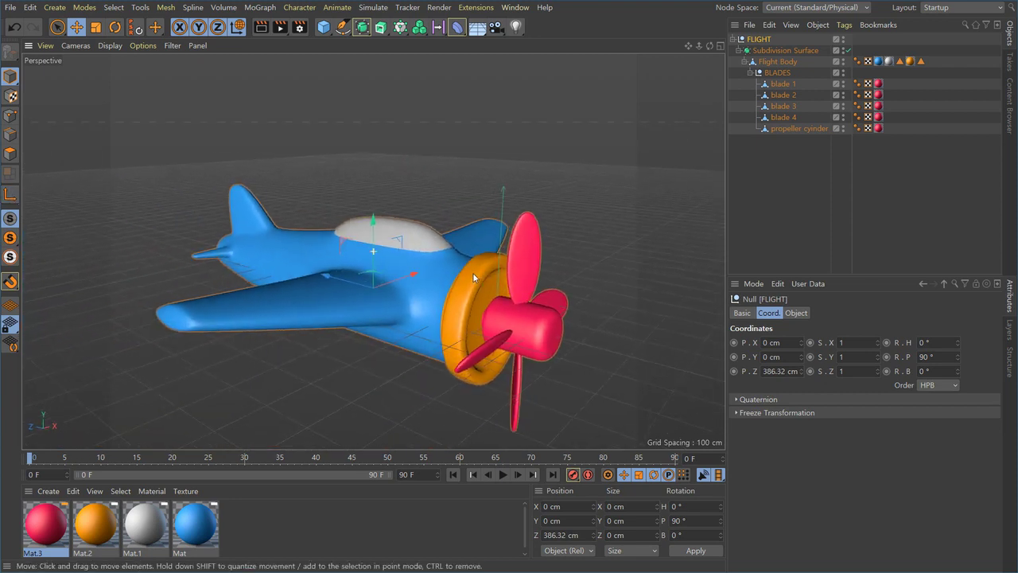
- Try moving the FLIGHT null vertically, undo the move and deselect it
drag(383, 277, 384, 321)
key(ctrl+z)
scroll(372, 310, down, 5)
click(578, 179)
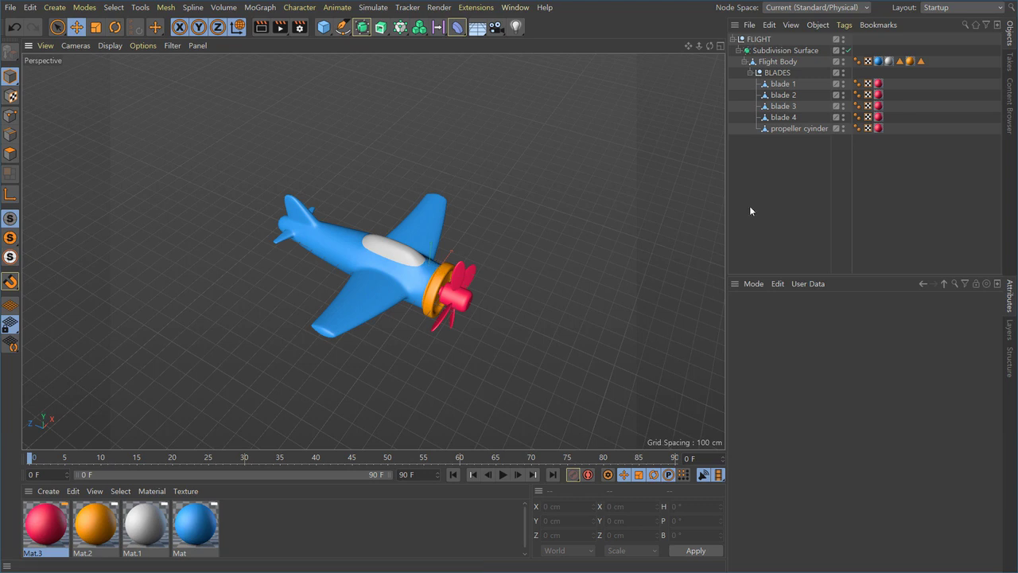
- Record a keyframe of the FLIGHT null's position, scale and rotation at frame 0
click(758, 39)
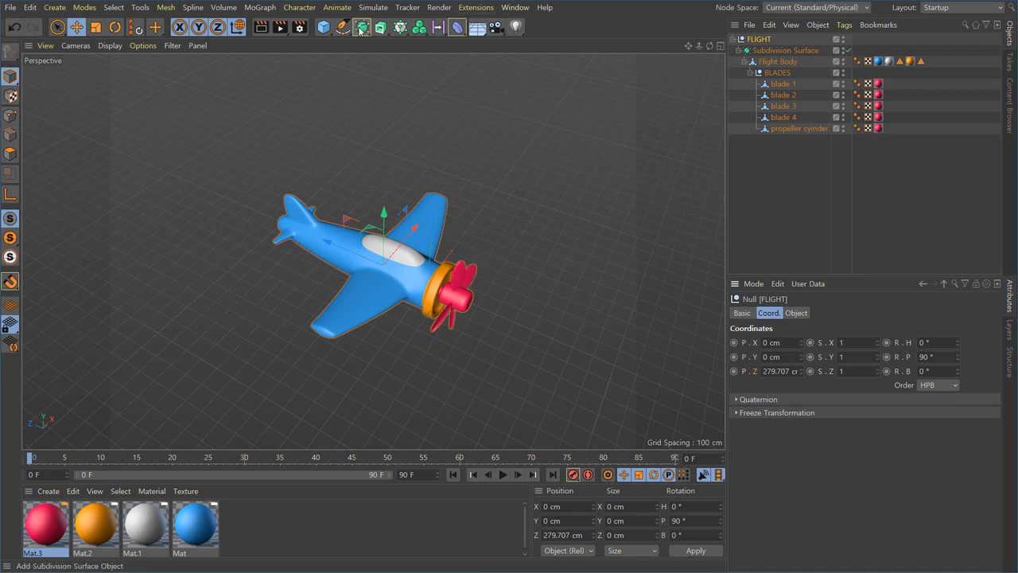
click(338, 8)
mouse_move(343, 60)
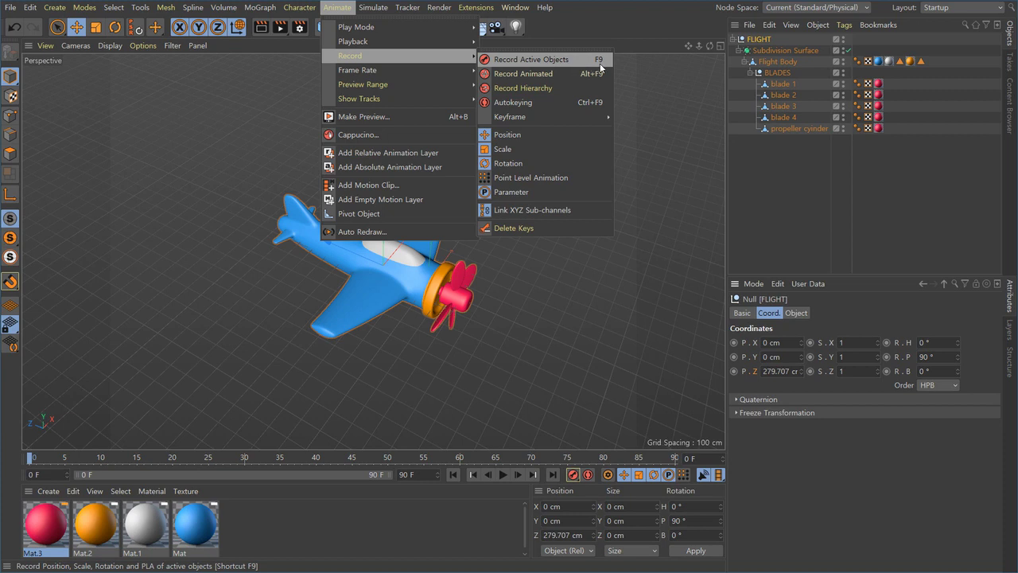
click(615, 113)
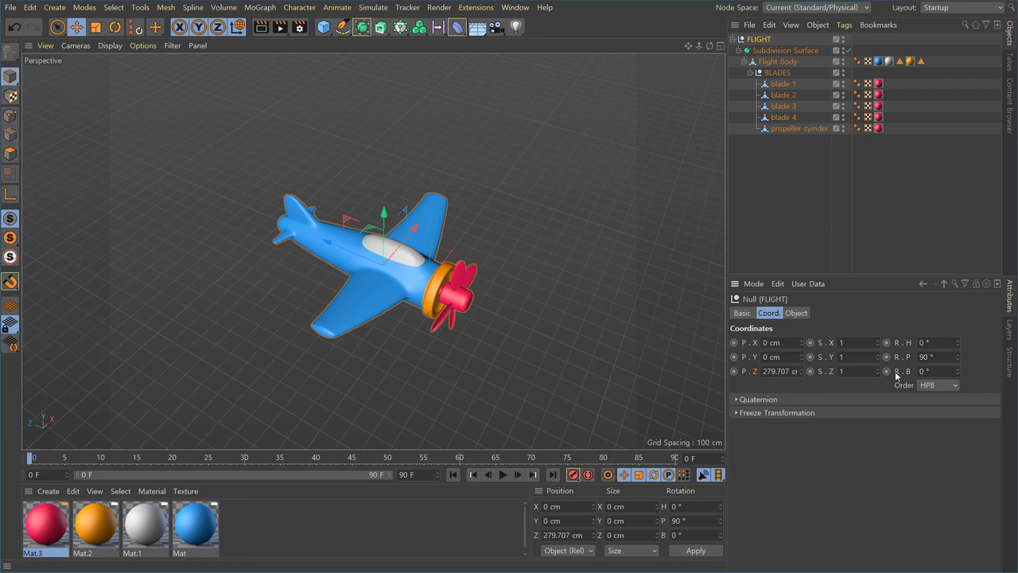
scroll(439, 361, down, 2)
alt+middle_drag(439, 361, 236, 320)
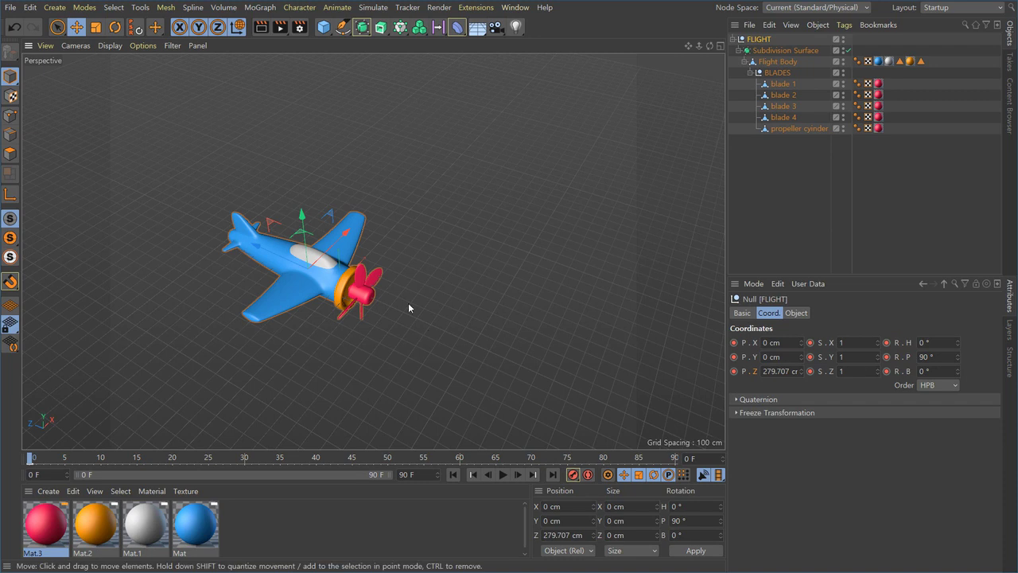
- At frame 60, move the FLIGHT null forward along its Z axis to about -6664 cm and record a keyframe
alt+right_drag(404, 313, 307, 316)
alt+middle_drag(307, 316, 247, 287)
alt+drag(270, 339, 218, 350)
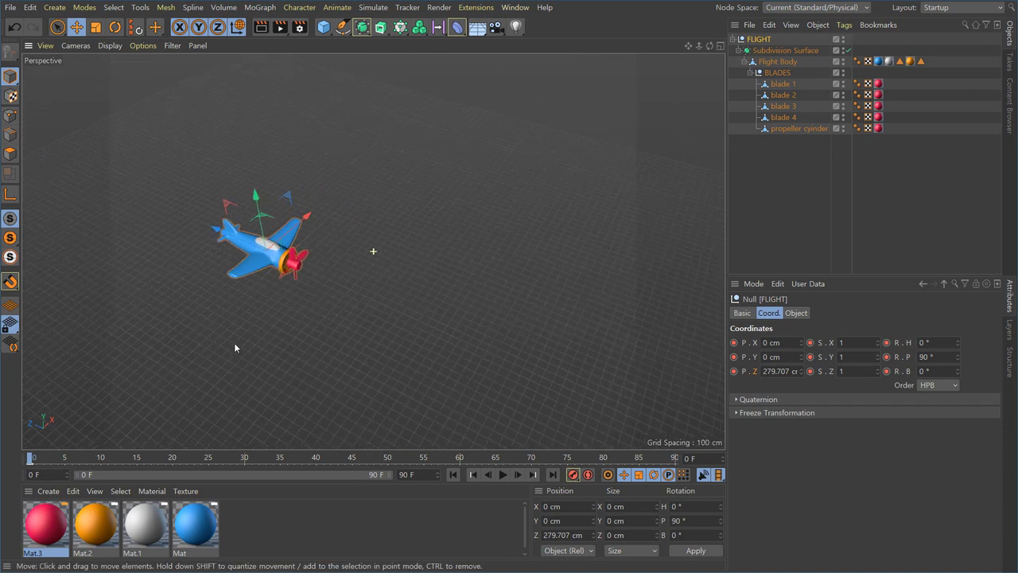
drag(71, 460, 460, 475)
alt+right_drag(380, 361, 191, 402)
alt+middle_drag(190, 306, 127, 268)
drag(187, 225, 553, 370)
alt+middle_drag(372, 296, 298, 250)
alt+drag(297, 250, 329, 273)
drag(448, 308, 484, 325)
alt+middle_drag(470, 370, 474, 351)
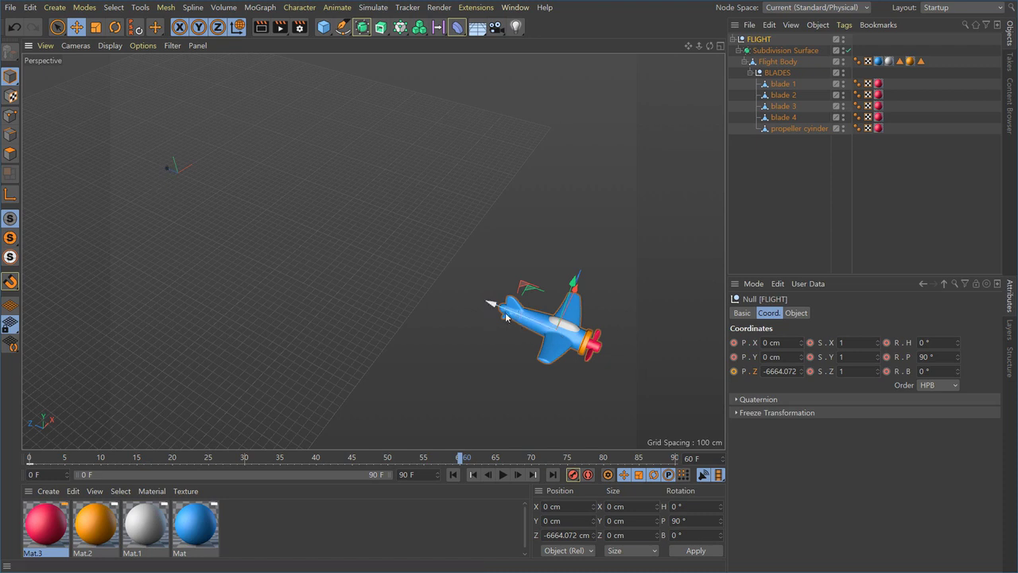
key(F9)
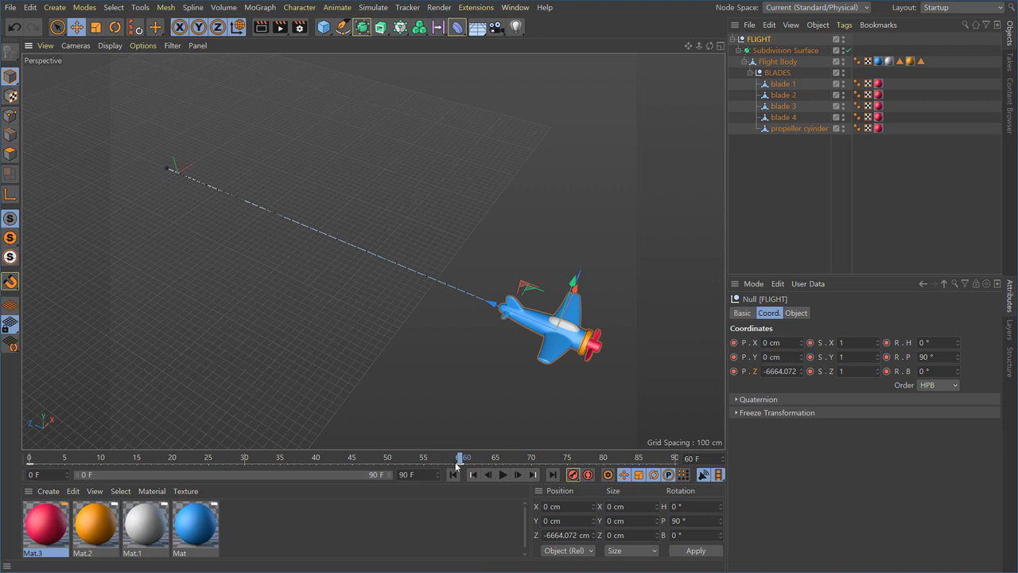
- Play the flight from frame 0, and at frame 26 raise the FLIGHT null to about Y 659 cm
drag(463, 457, 29, 459)
click(503, 475)
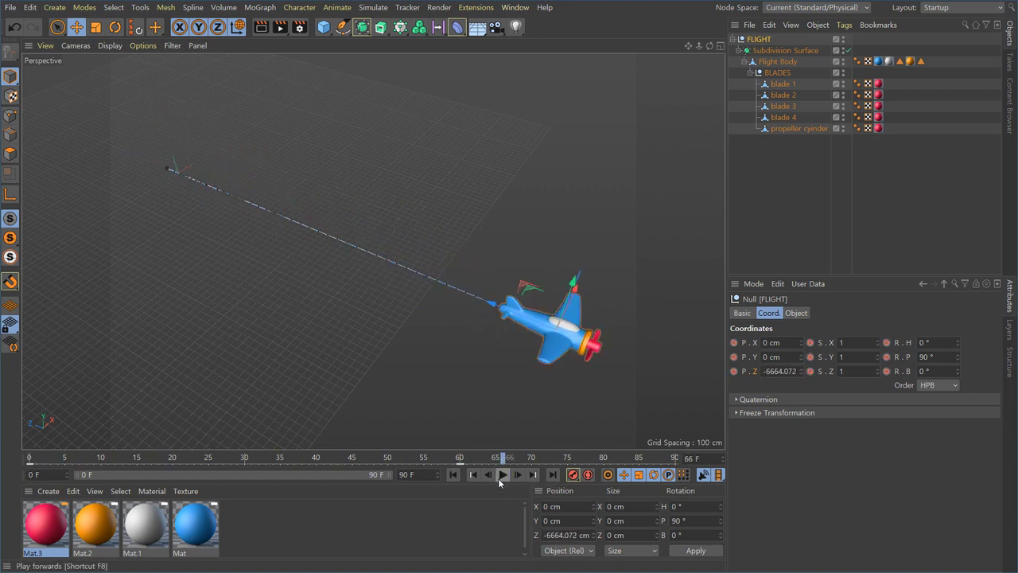
drag(378, 460, 217, 466)
alt+middle_drag(357, 295, 401, 325)
drag(334, 190, 337, 153)
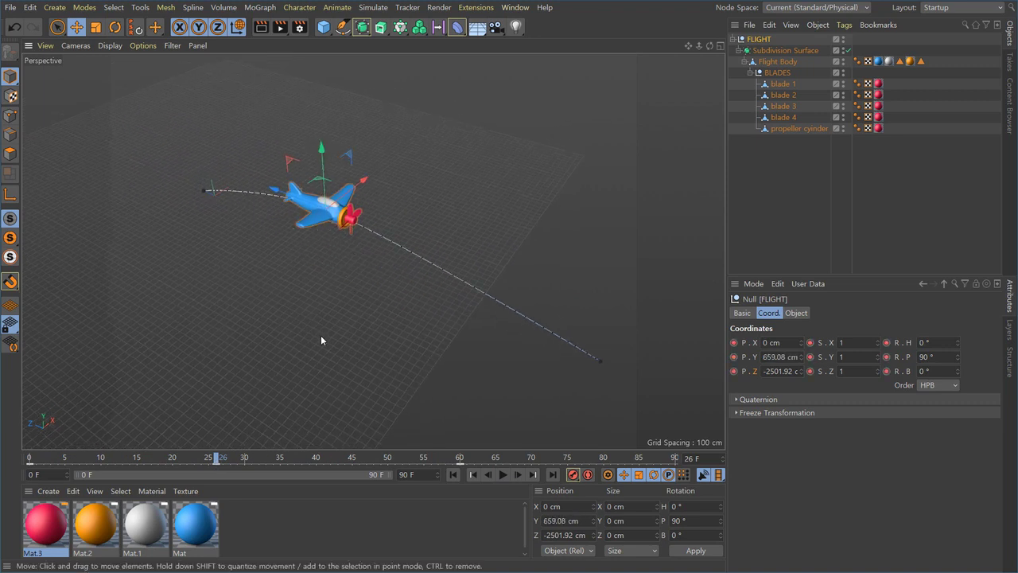
- At frame 42, lower the FLIGHT null along its vertical axis to below its starting height
drag(215, 462, 331, 469)
drag(489, 238, 454, 326)
alt+drag(429, 402, 416, 209)
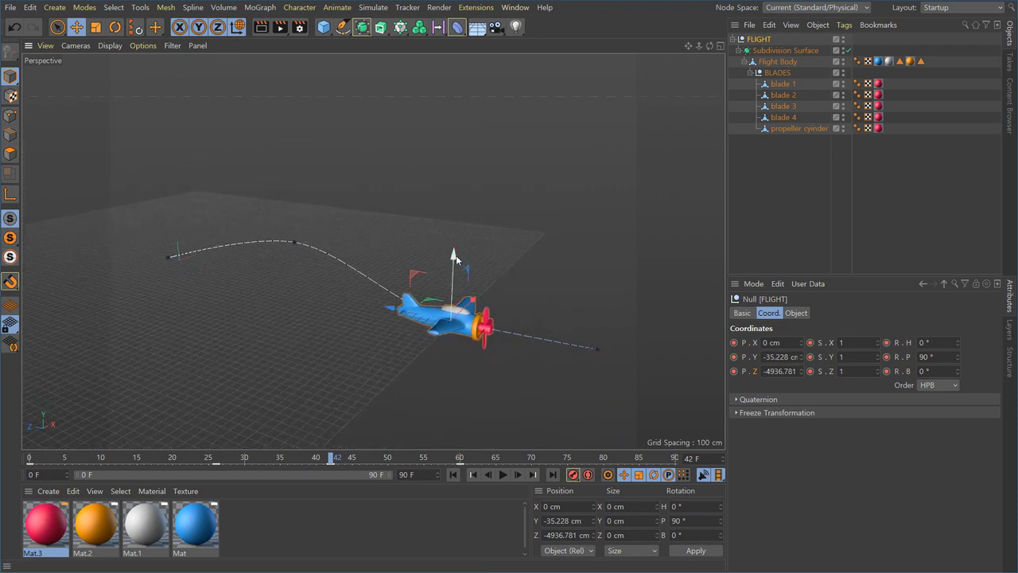
drag(455, 257, 452, 275)
- Play the animation from frame 0 and scrub through it to examine how the airplane follows the wavy path
drag(330, 459, 29, 460)
click(502, 475)
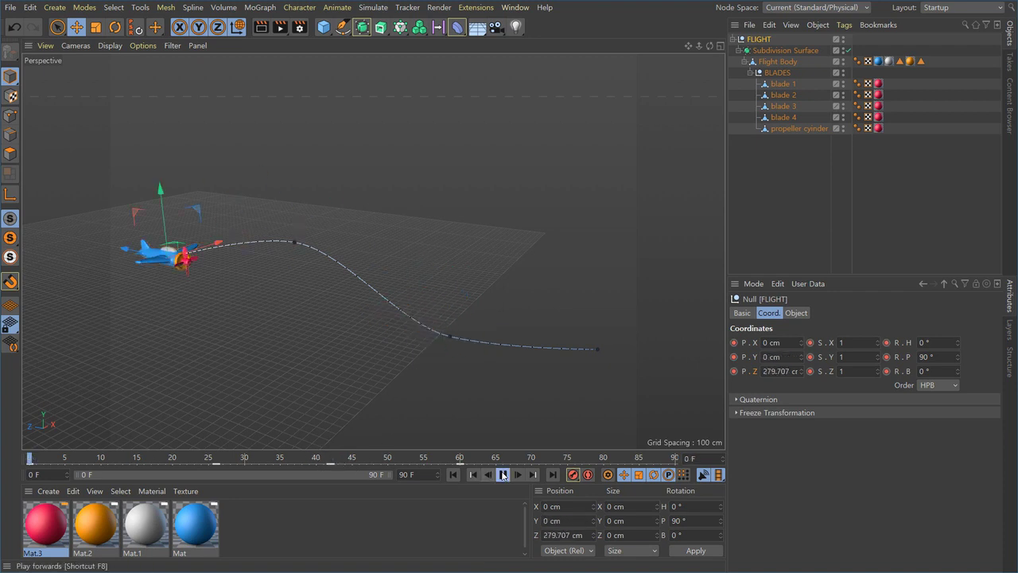
click(502, 476)
alt+drag(435, 362, 502, 376)
alt+middle_drag(502, 376, 371, 349)
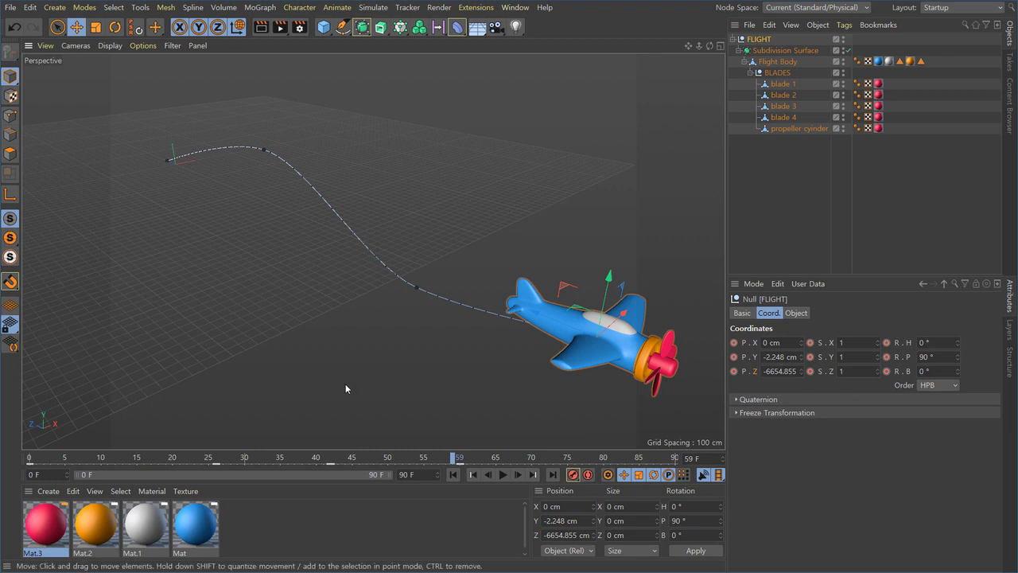
click(323, 459)
drag(278, 460, 138, 460)
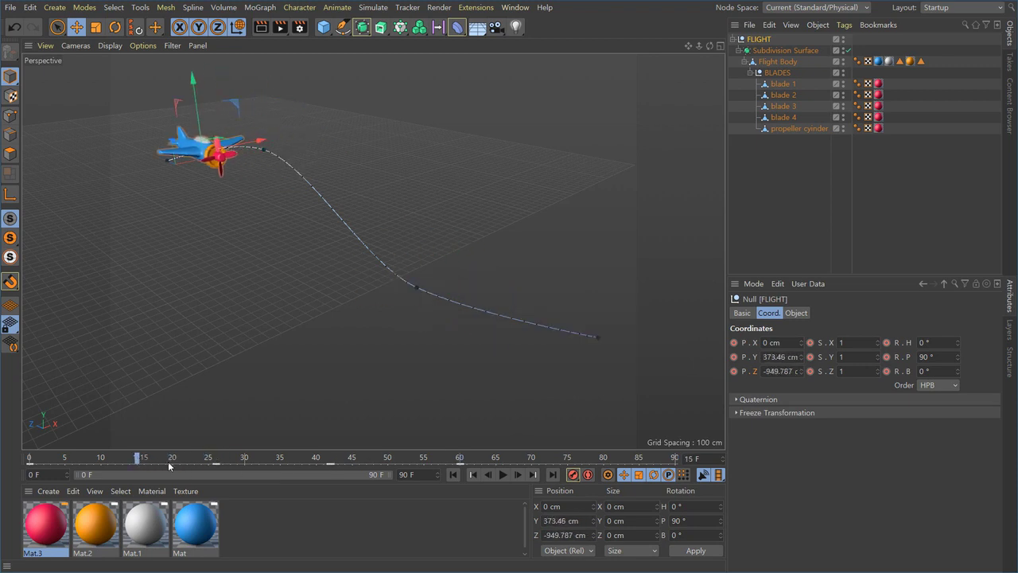
- Delete the FLIGHT null's intermediate keyframes at frames 26 and 42
click(216, 463)
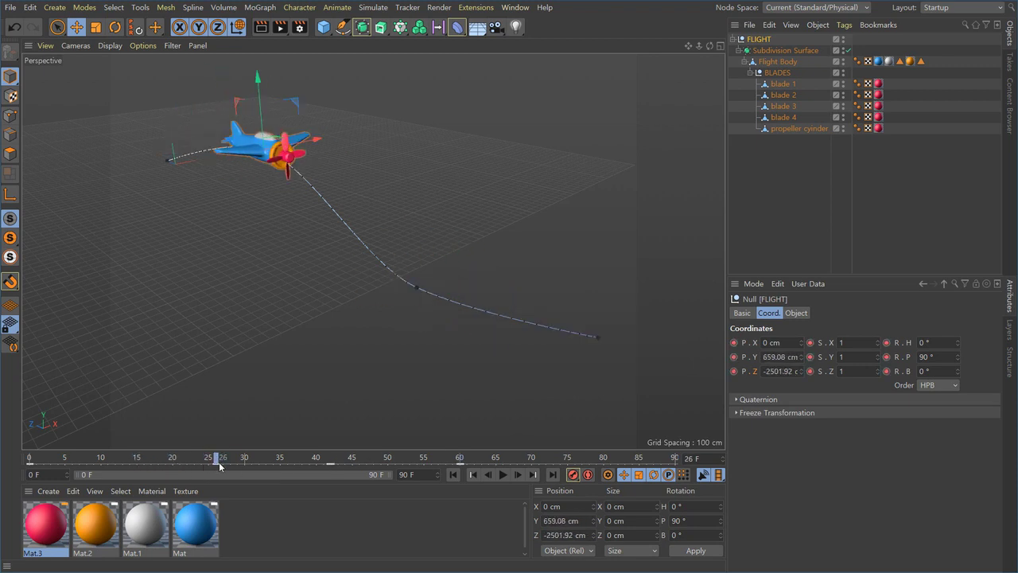
click(216, 468)
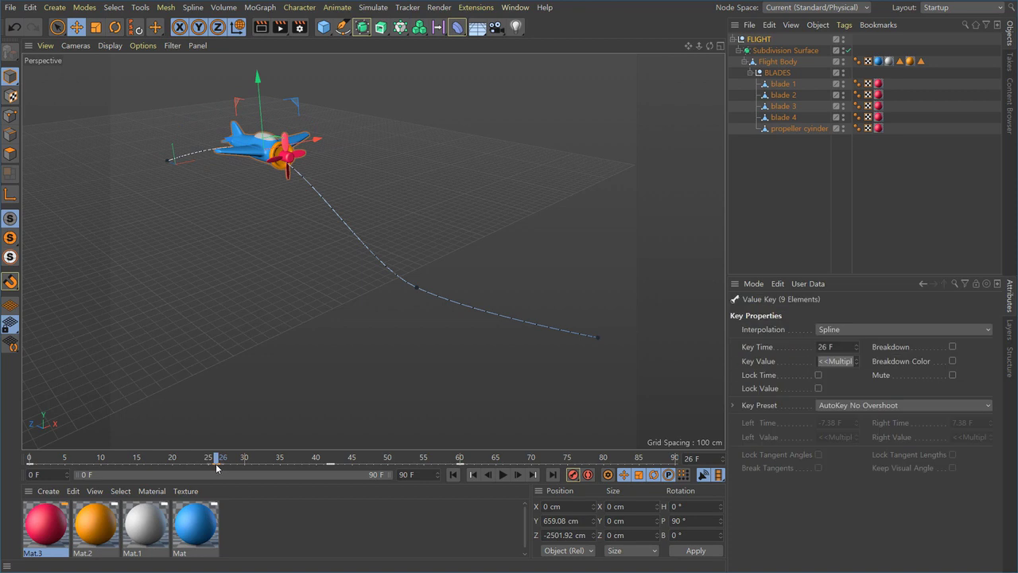
right_click(216, 468)
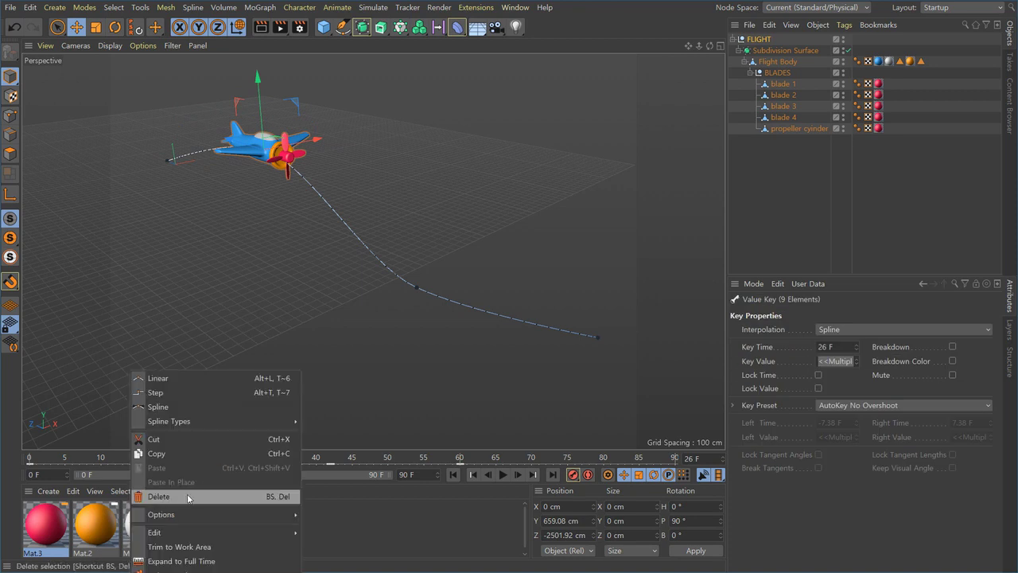
click(198, 496)
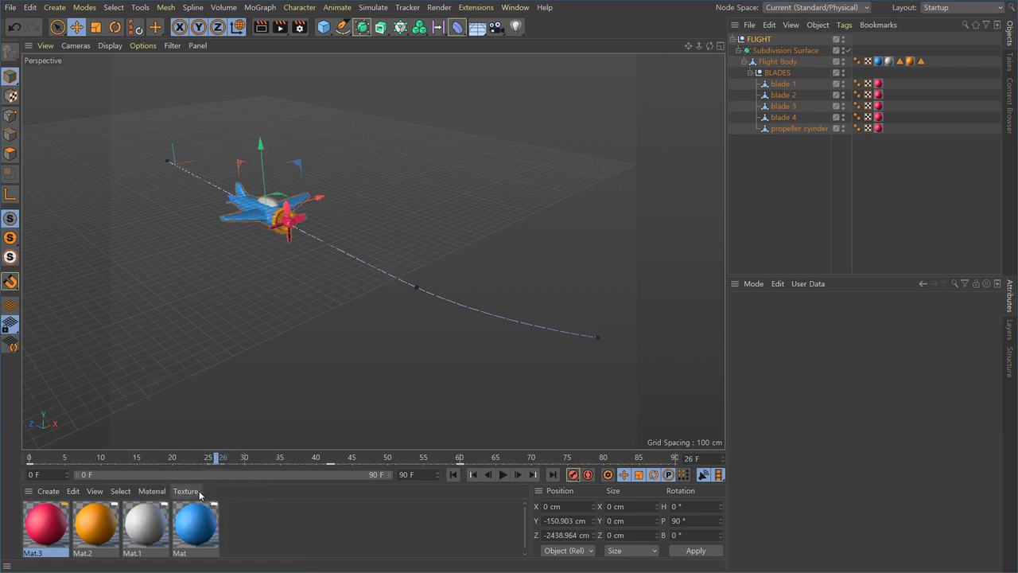
click(330, 463)
right_click(330, 464)
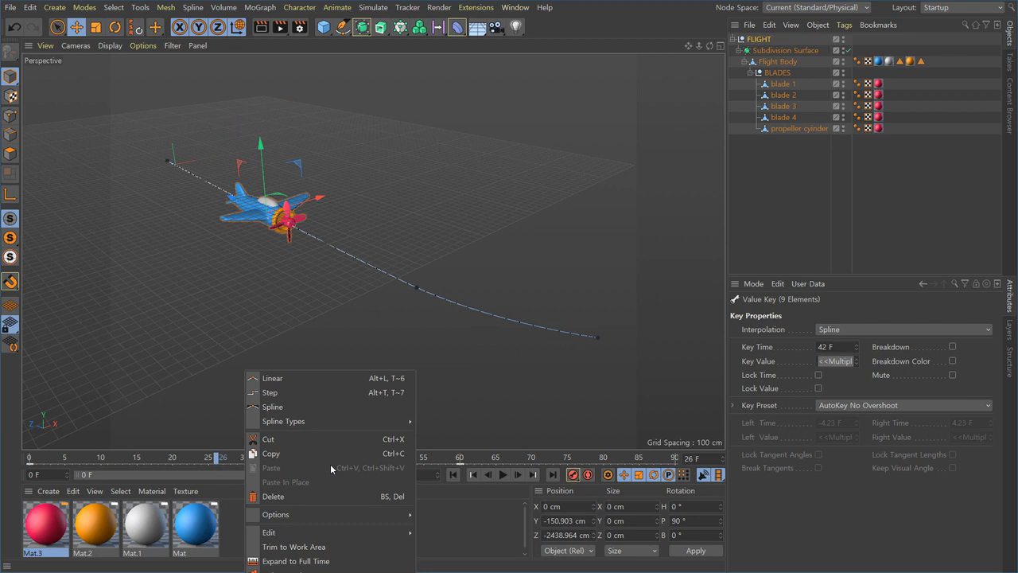
click(310, 500)
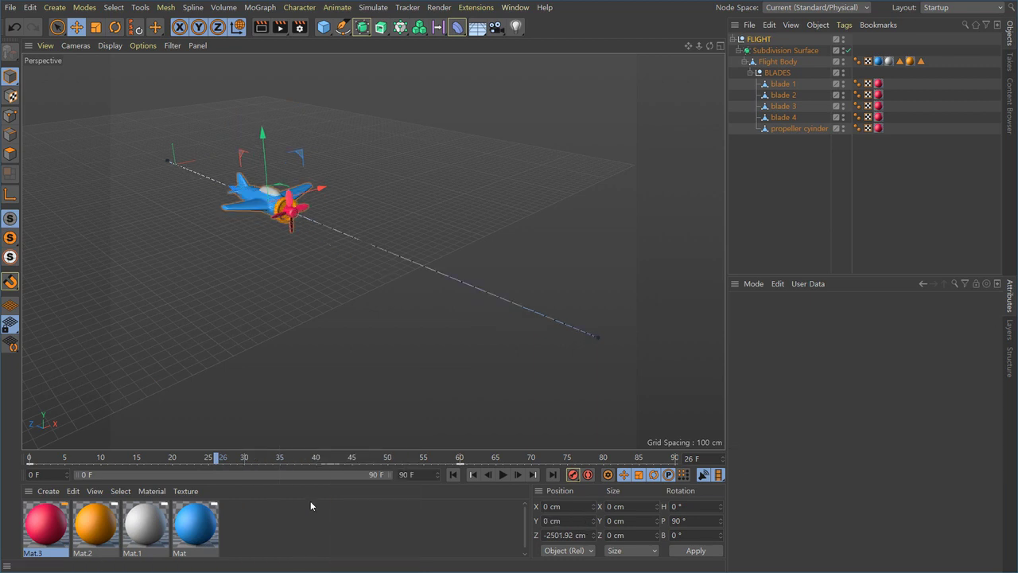
- Move the FLIGHT null's final keyframe from frame 60 to frame 80 and return to frame 0
drag(184, 459, 383, 471)
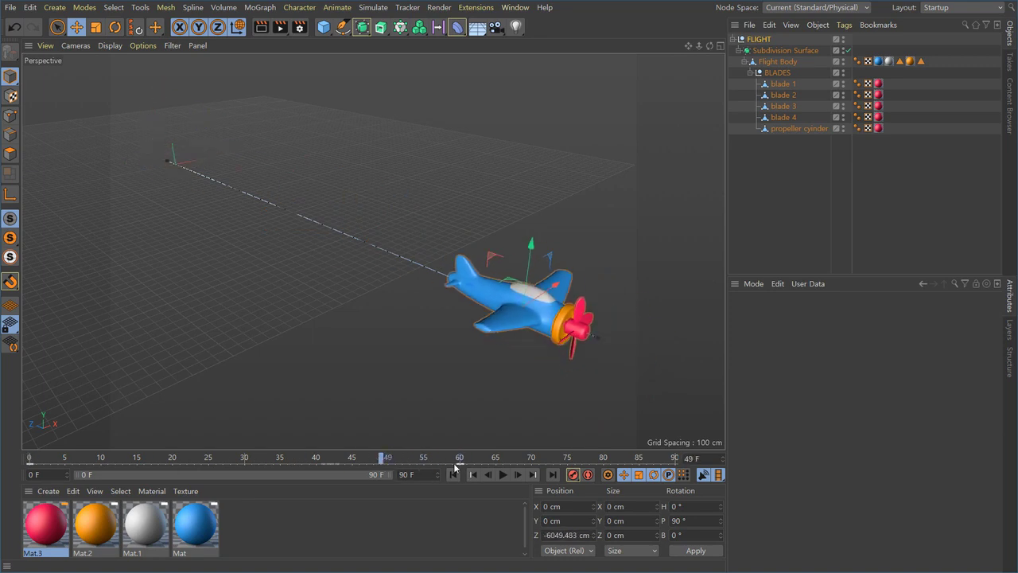
click(459, 462)
drag(460, 461, 544, 475)
click(460, 459)
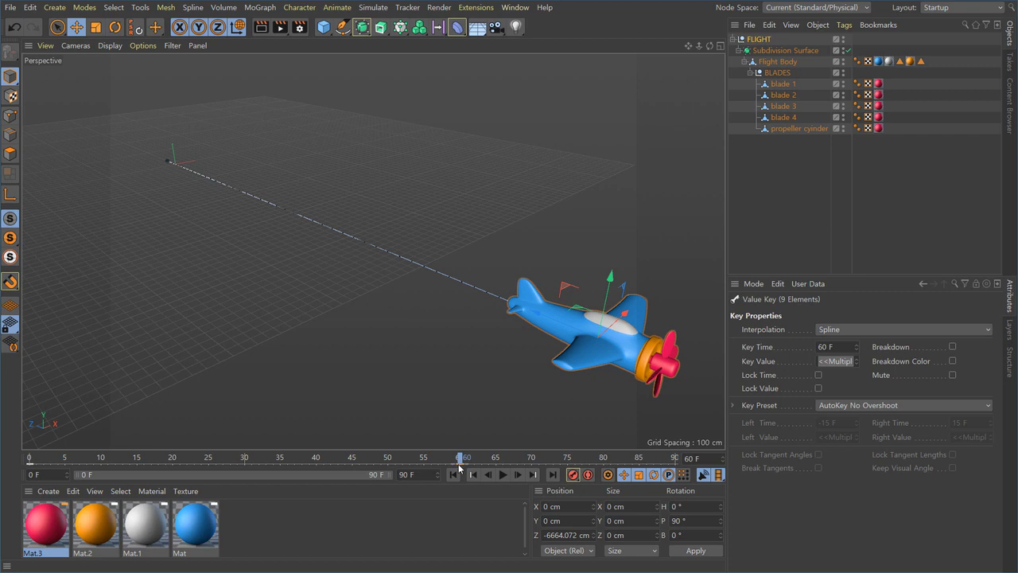
drag(459, 465, 30, 461)
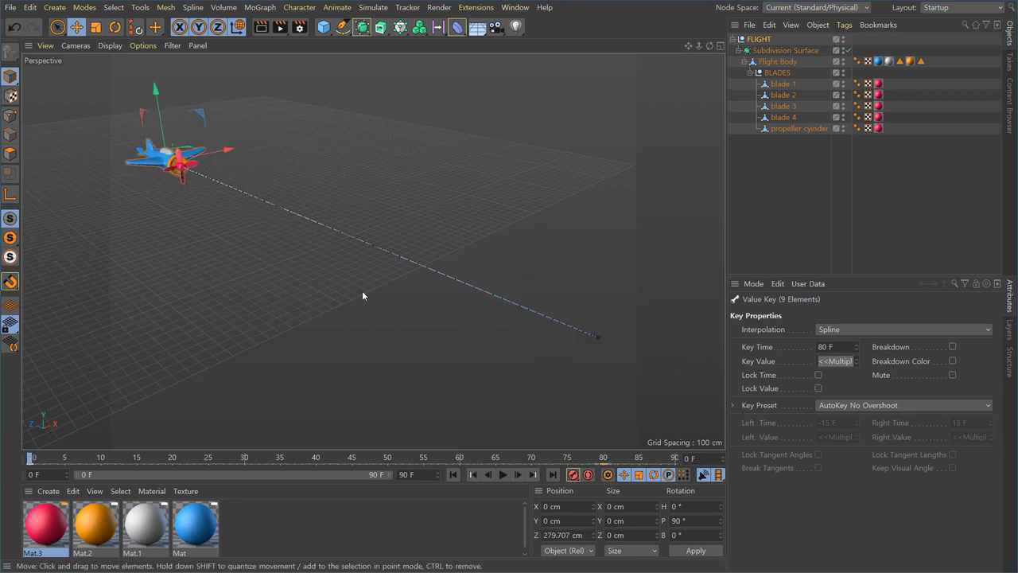
- Show the airplane and its whole flight path in the top view with Gouraud Shading
key(F3)
key(F2)
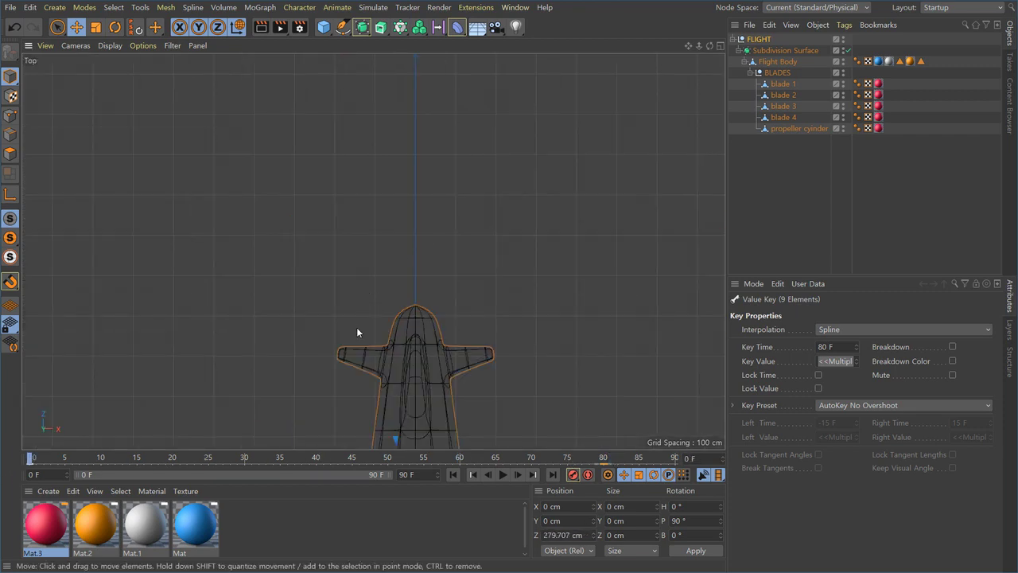
alt+right_drag(432, 338, 352, 345)
alt+middle_drag(353, 345, 372, 275)
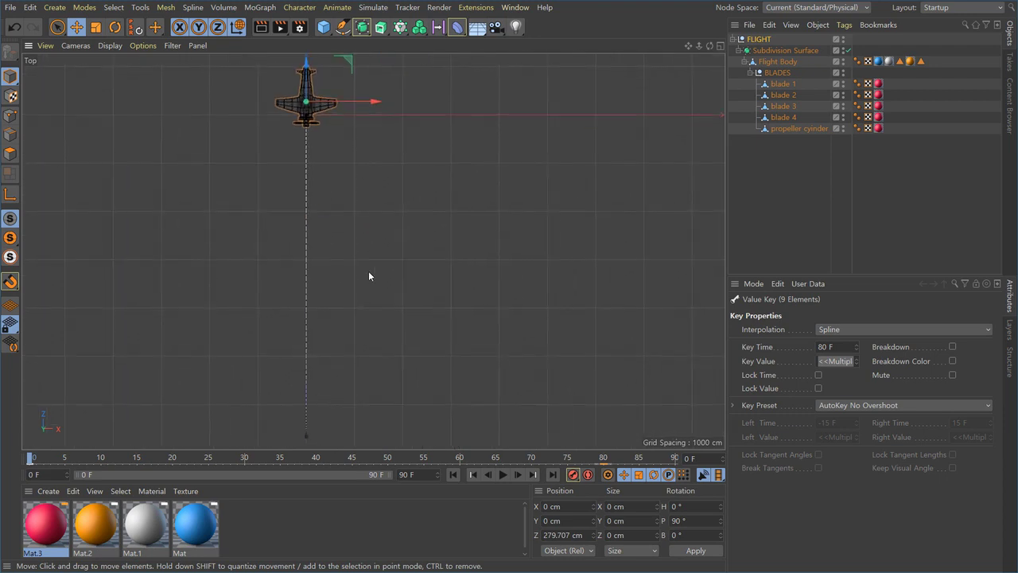
click(110, 45)
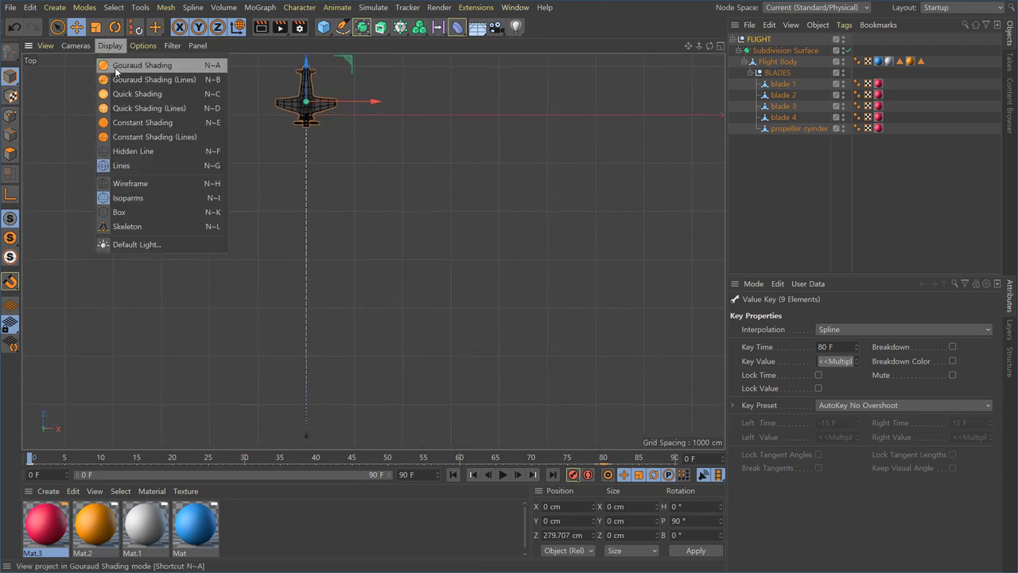
click(137, 64)
- Move the FLIGHT null sideways to about X -939 cm at frame 30 and about X 847 cm at frame 50
drag(74, 468, 244, 466)
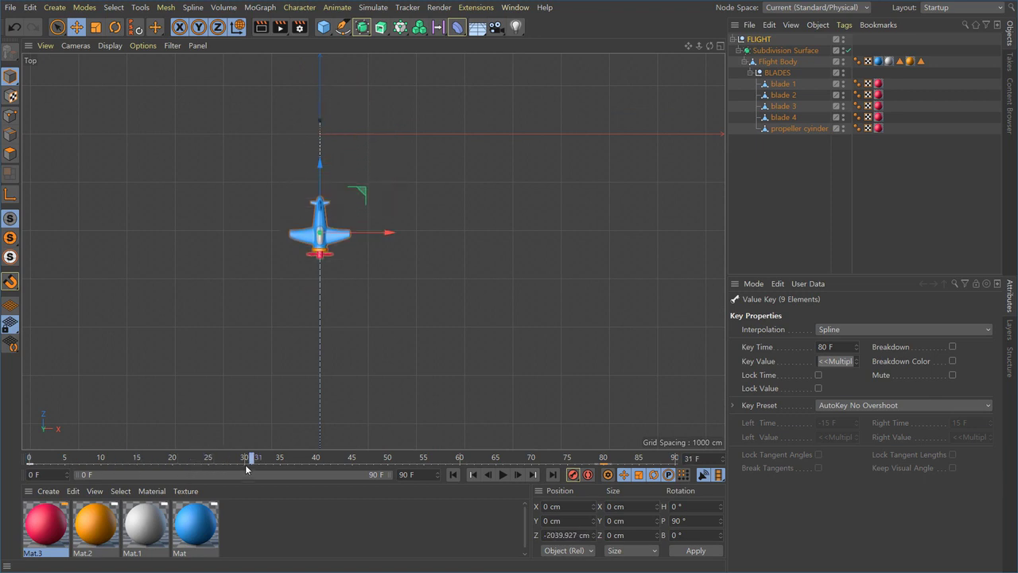
drag(388, 200, 346, 210)
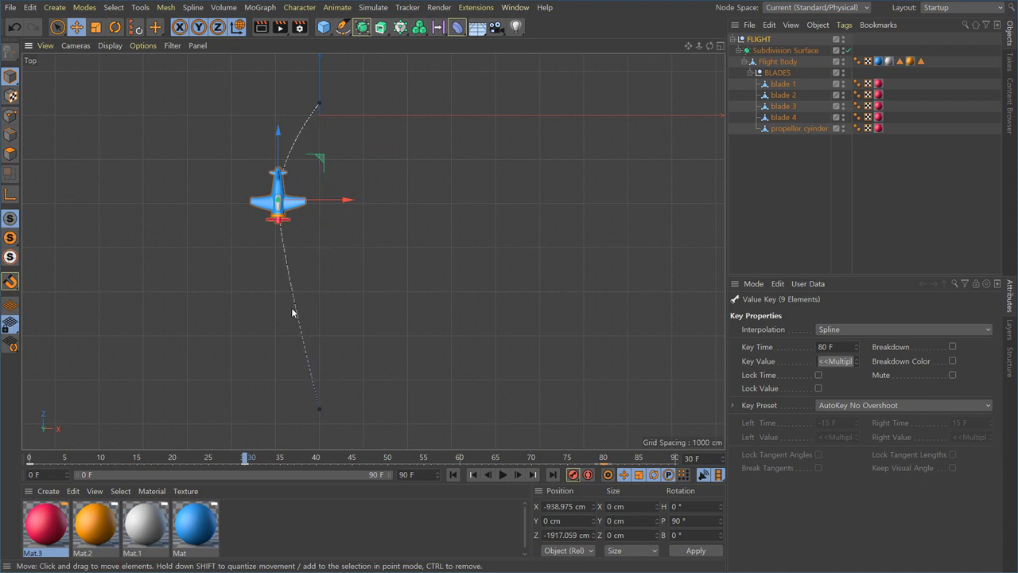
drag(257, 461, 387, 461)
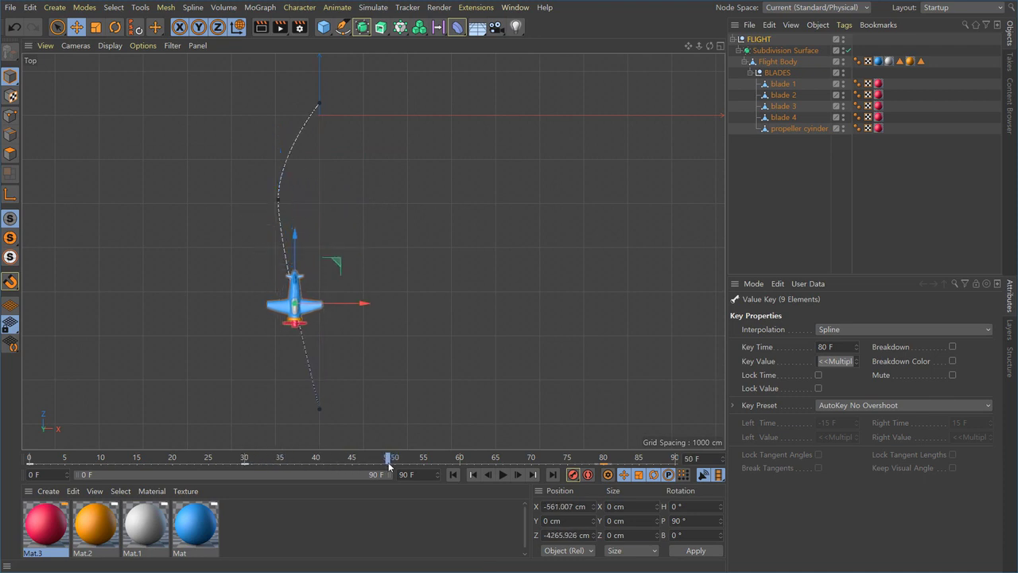
drag(372, 306, 423, 314)
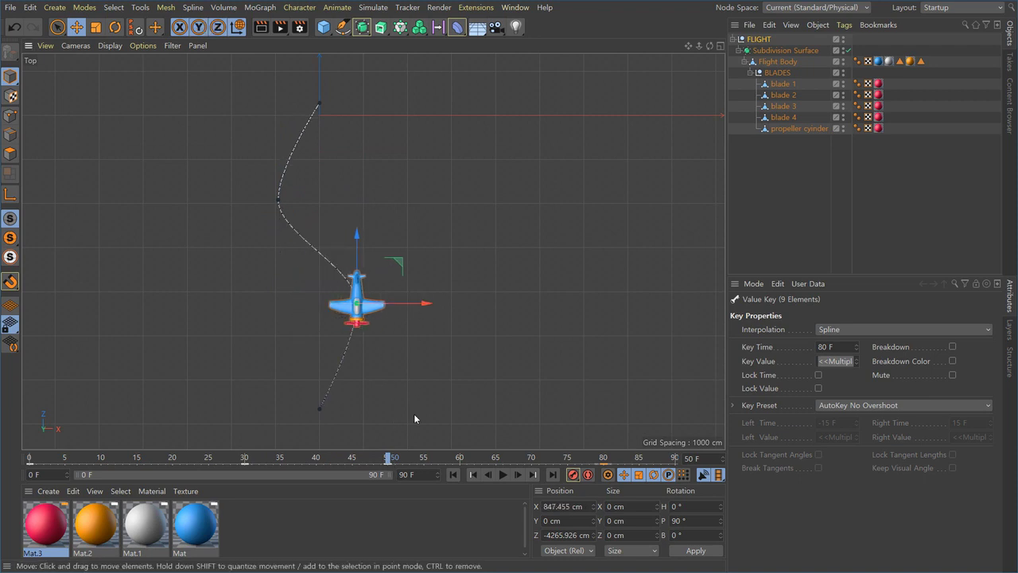
- Play the animation from frame 0 in the top view to check the S-shaped flight path
drag(387, 461, 56, 444)
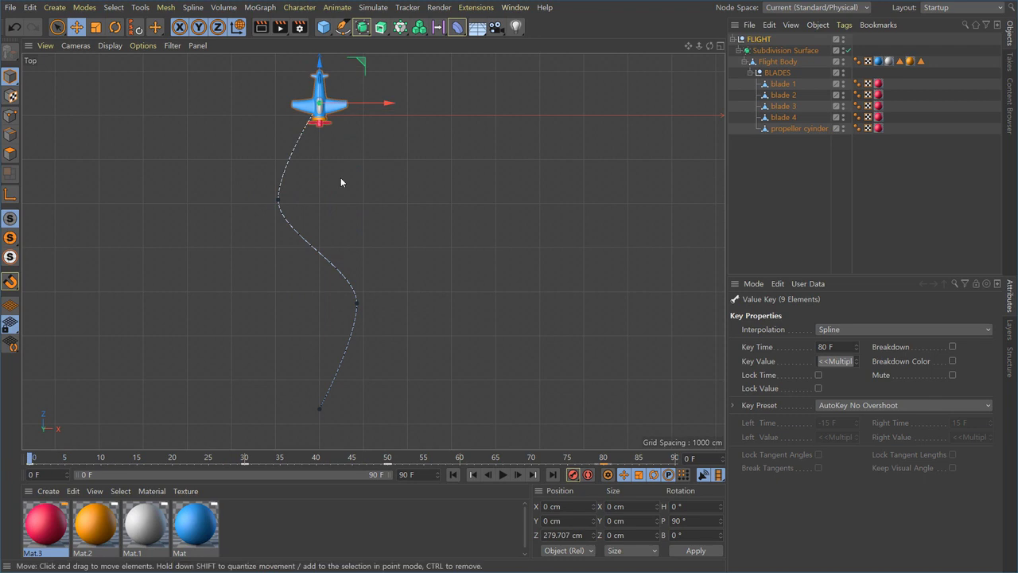
click(502, 474)
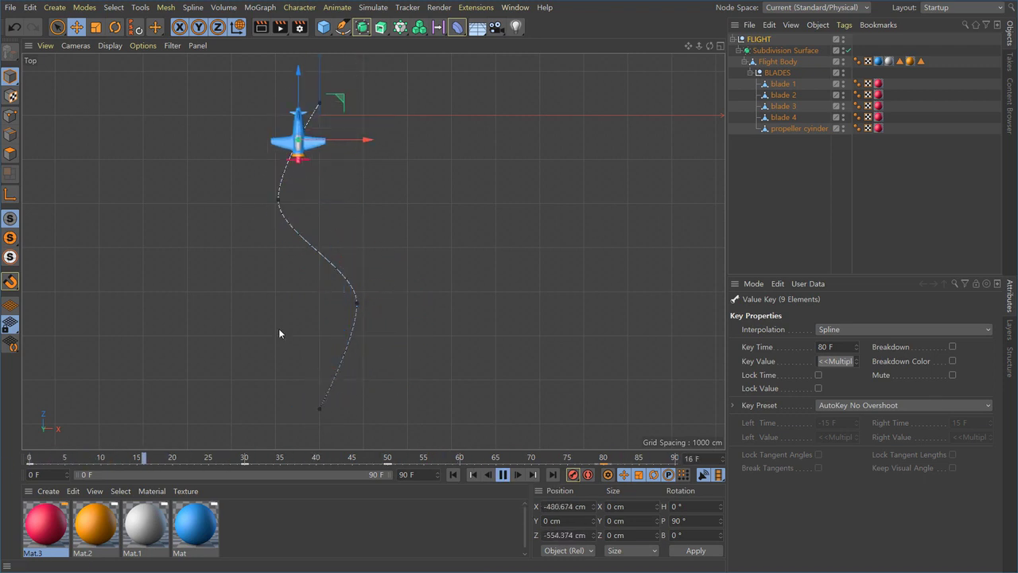
click(502, 476)
- In the perspective view, lower the FLIGHT null to about Y -712 cm at frame 30 and raise it to about Y 772 cm at frame 50
key(F1)
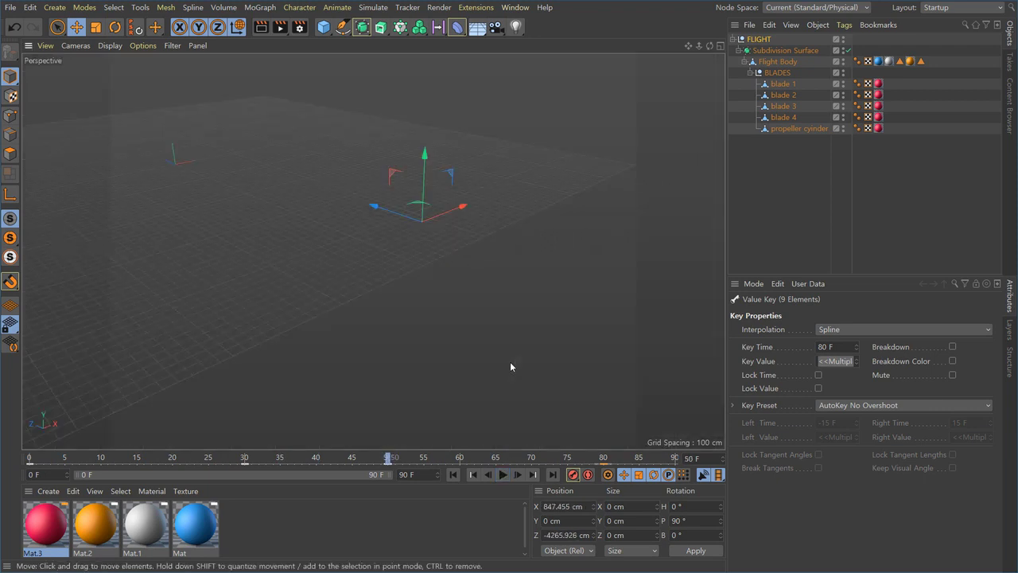
click(246, 460)
alt+middle_drag(246, 311, 257, 324)
drag(175, 152, 179, 205)
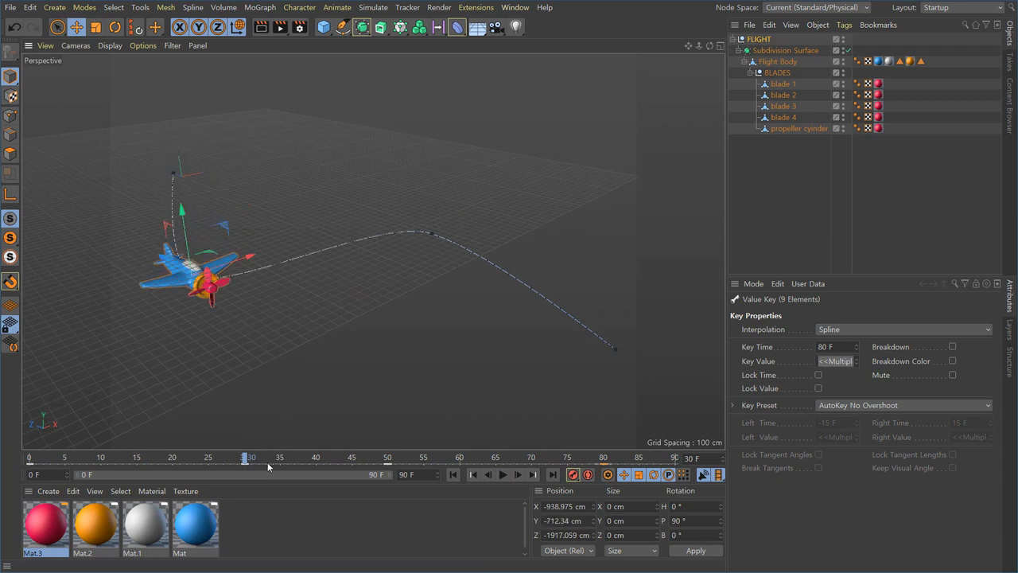
drag(269, 460, 389, 459)
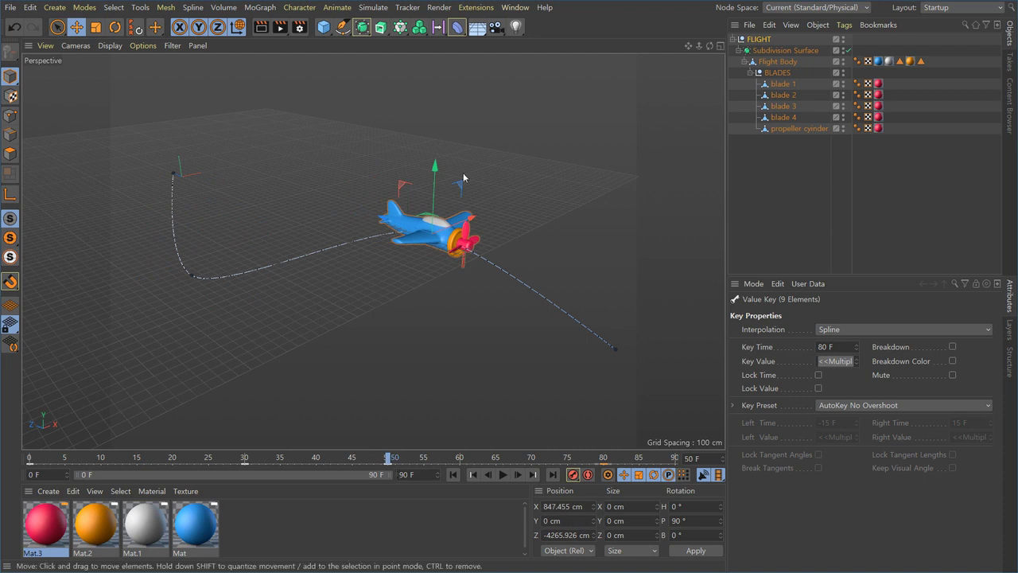
drag(436, 173, 438, 96)
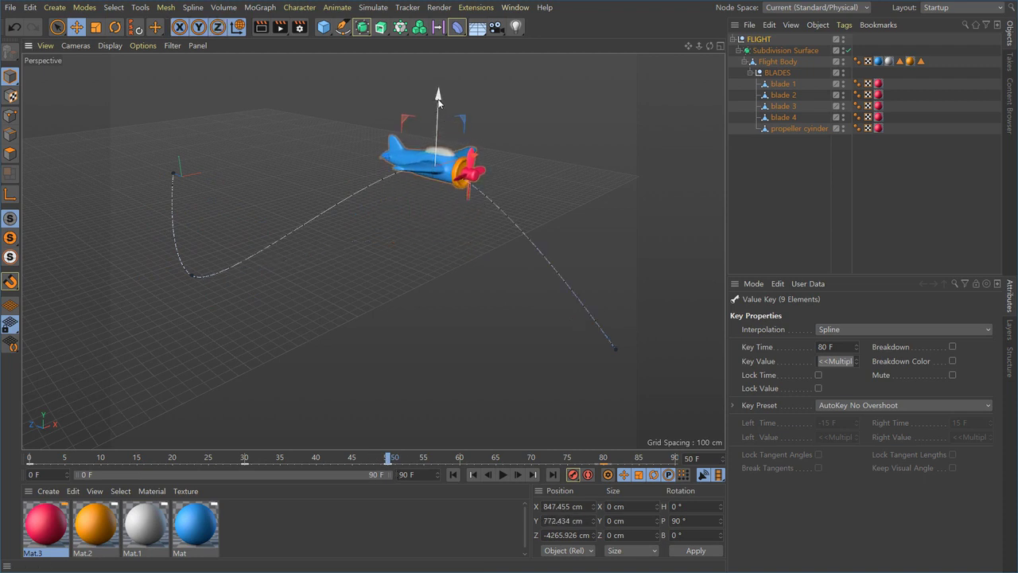
- Play the animation from the start and examine the curved flight path and the airplane's direction from other angles
click(453, 474)
click(506, 474)
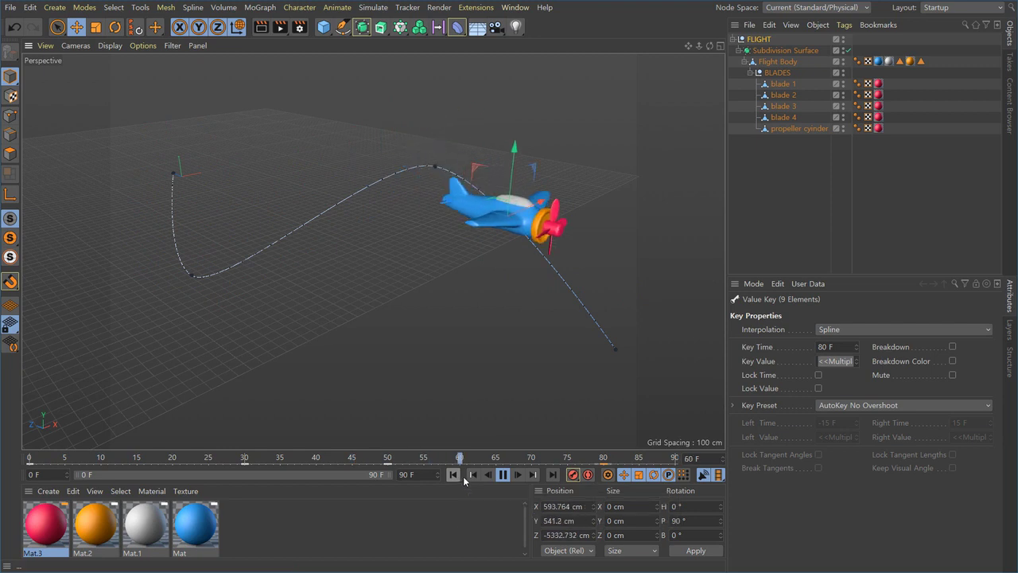
click(503, 474)
alt+drag(477, 358, 339, 345)
drag(481, 459, 30, 458)
alt+drag(178, 238, 253, 340)
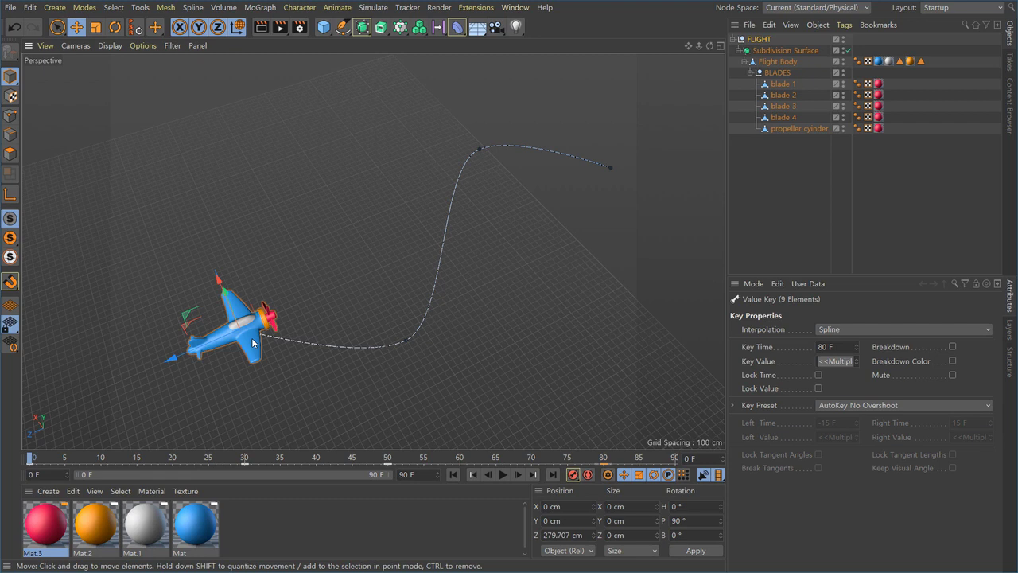
drag(40, 459, 39, 468)
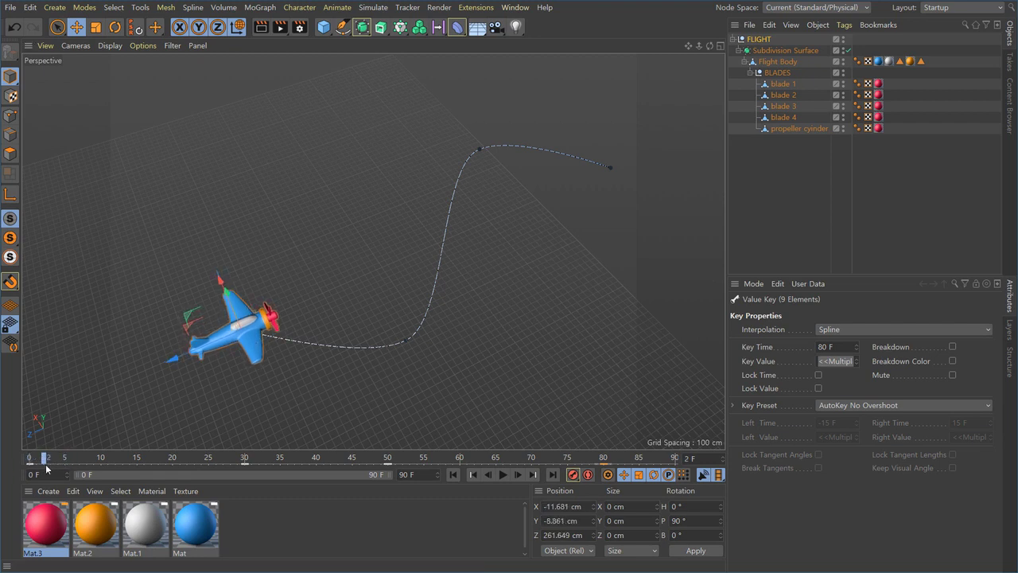
- At frame 0, rotate the FLIGHT null to about -45° in B and switch the rotation axes to the object coordinate system
mouse_move(263, 355)
alt+mouse_down()
mouse_move(351, 359)
mouse_move(328, 385)
mouse_move(261, 369)
alt+mouse_up()
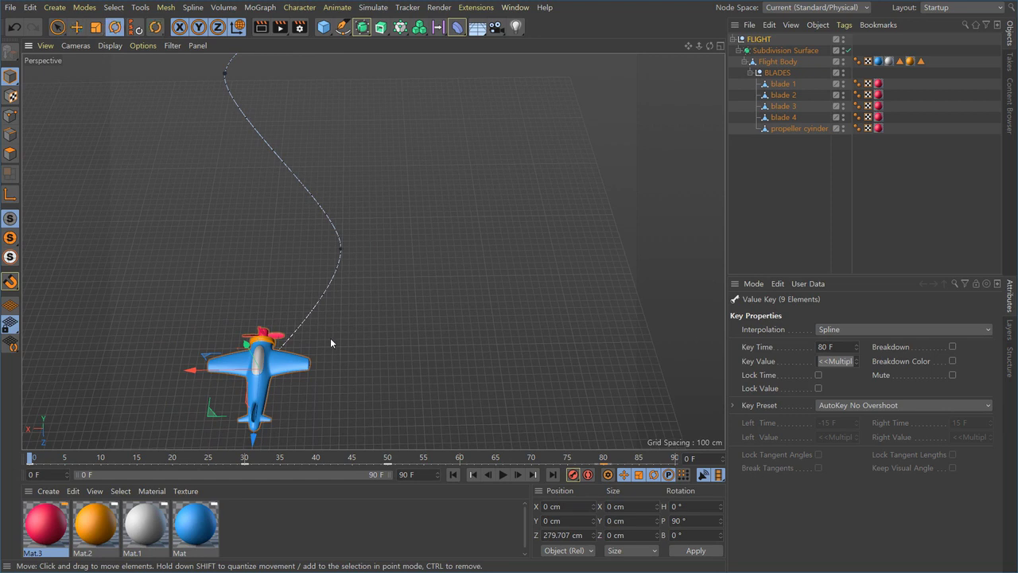
key(r)
alt+drag(287, 409, 256, 335)
key(ctrl+z)
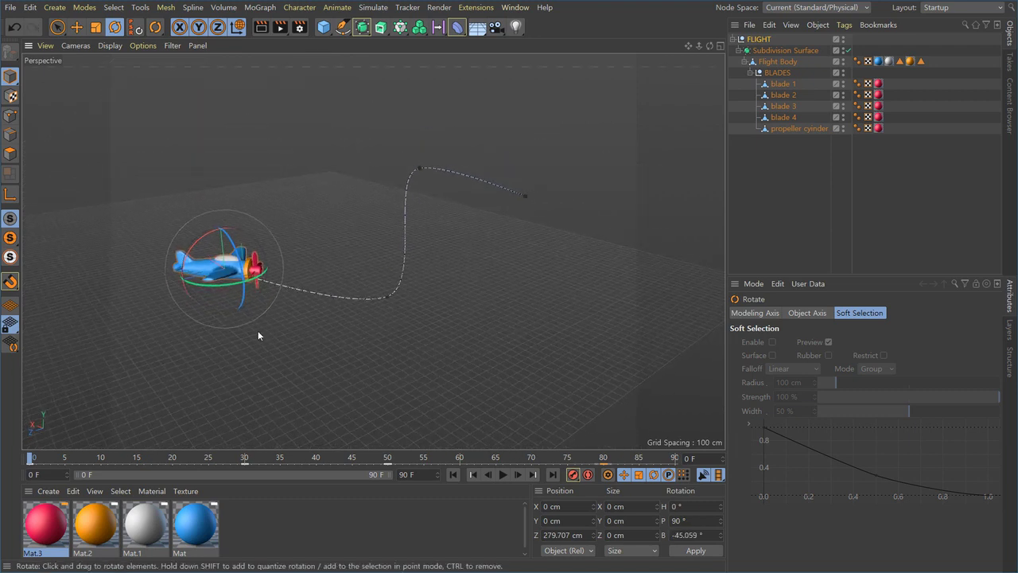
alt+drag(208, 237, 293, 325)
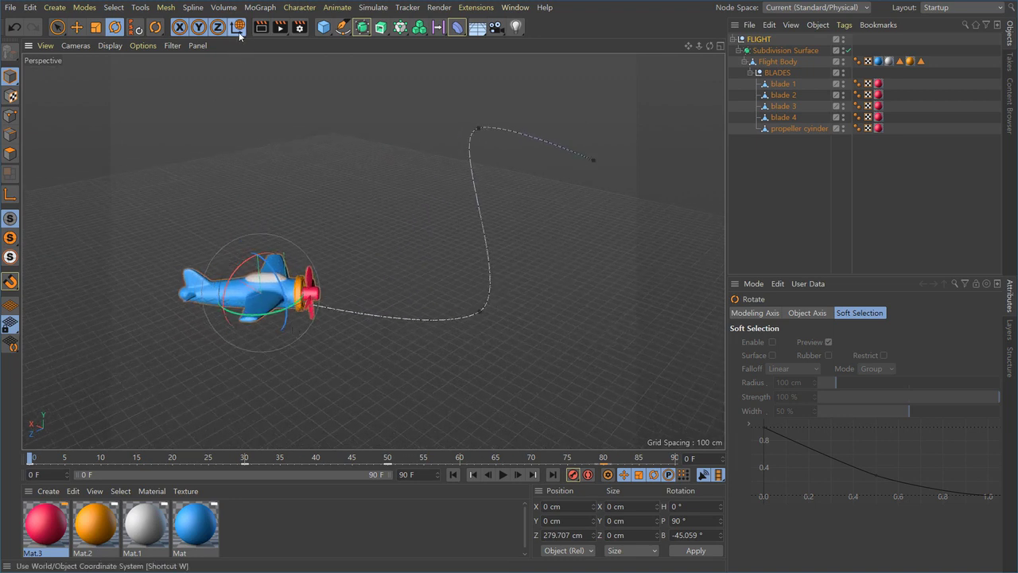
key(w)
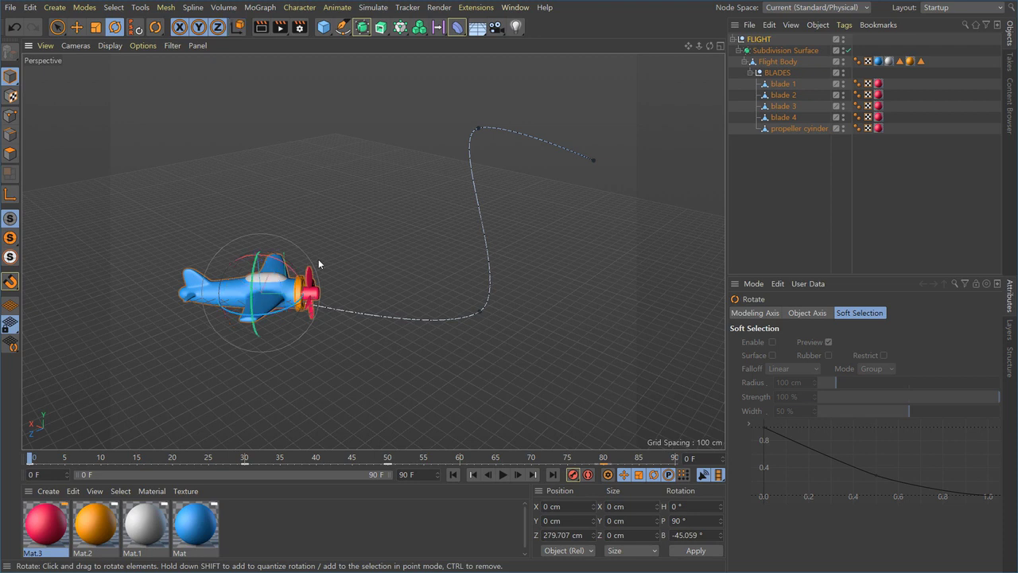
- Rotate the FLIGHT null to about H -45°, P 106°, B 10° at frame 0 and H 16°, P 74°, B 5° at frame 30
alt+drag(268, 322, 291, 368)
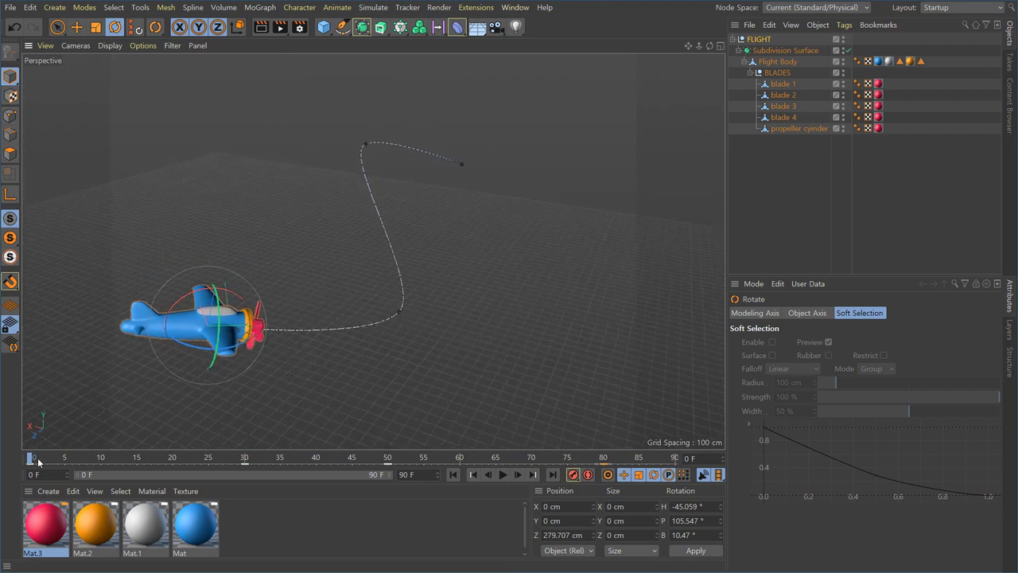
drag(38, 461, 245, 464)
alt+drag(389, 350, 464, 380)
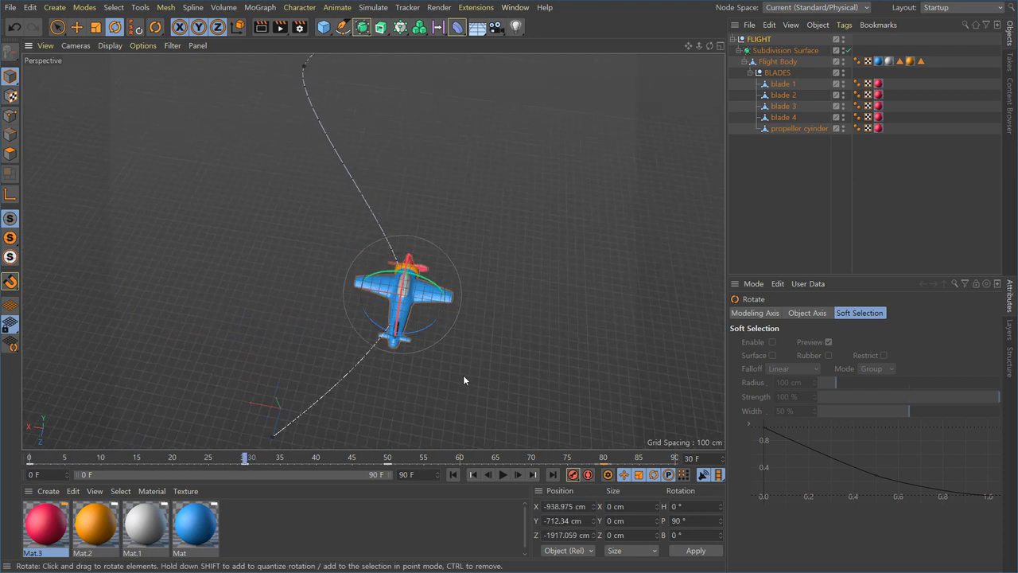
drag(432, 327, 334, 350)
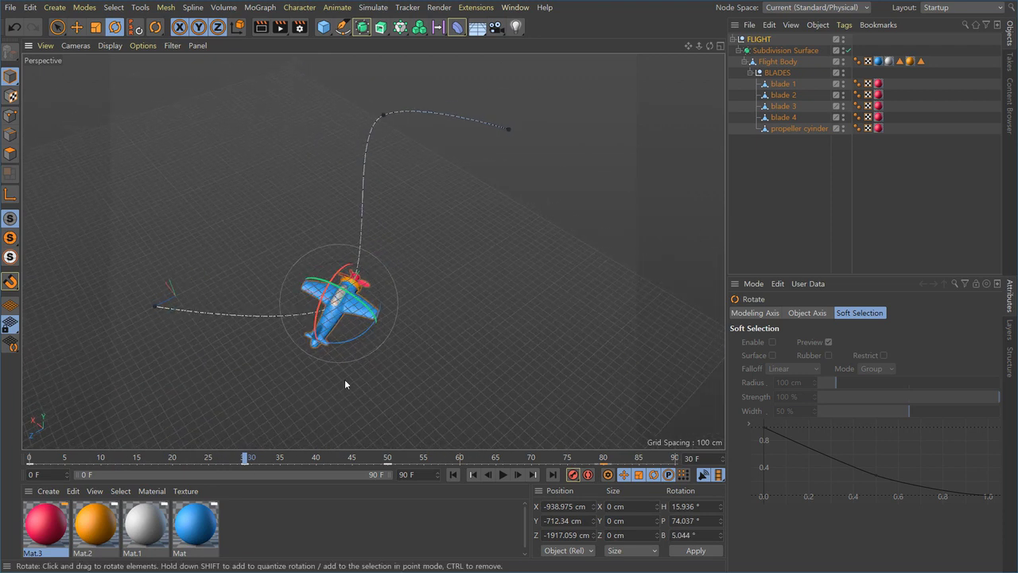
- At frame 50, align the airplane with the path by rotating the FLIGHT null to about H 4°, P 82°, B 0°
drag(278, 461, 387, 460)
alt+drag(402, 311, 506, 325)
drag(491, 235, 514, 275)
drag(469, 155, 452, 339)
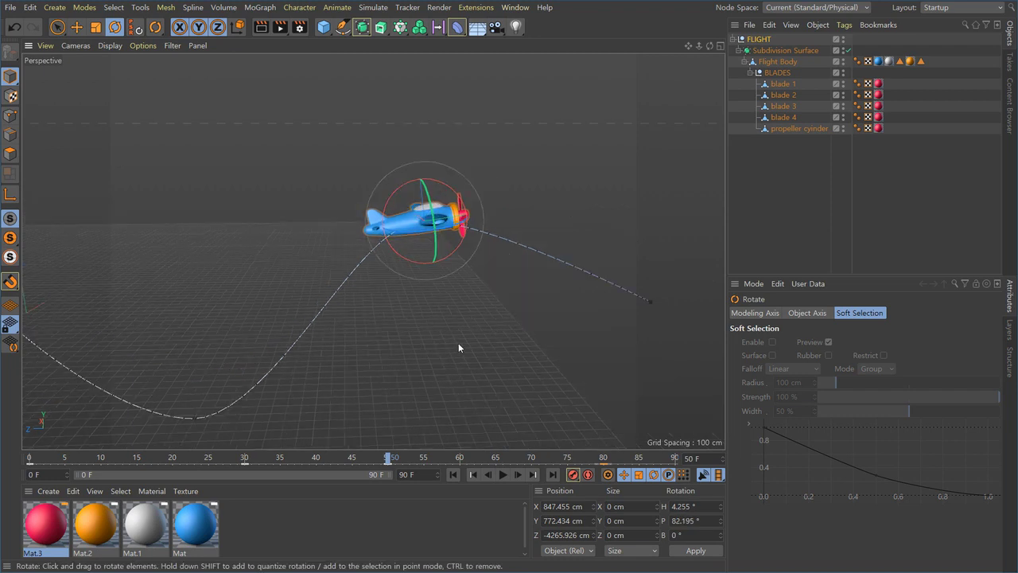
- At frame 80, rotate the FLIGHT null to about H -29°, P 110°, B 3° so the nose follows the path's end
drag(412, 464, 603, 465)
alt+drag(604, 374, 576, 317)
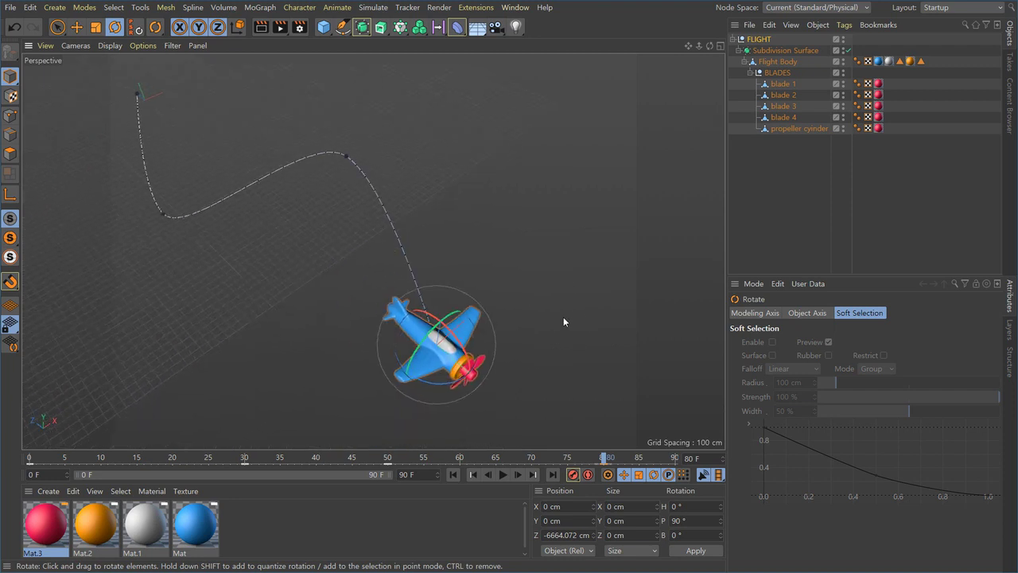
drag(445, 390, 395, 417)
drag(448, 361, 446, 354)
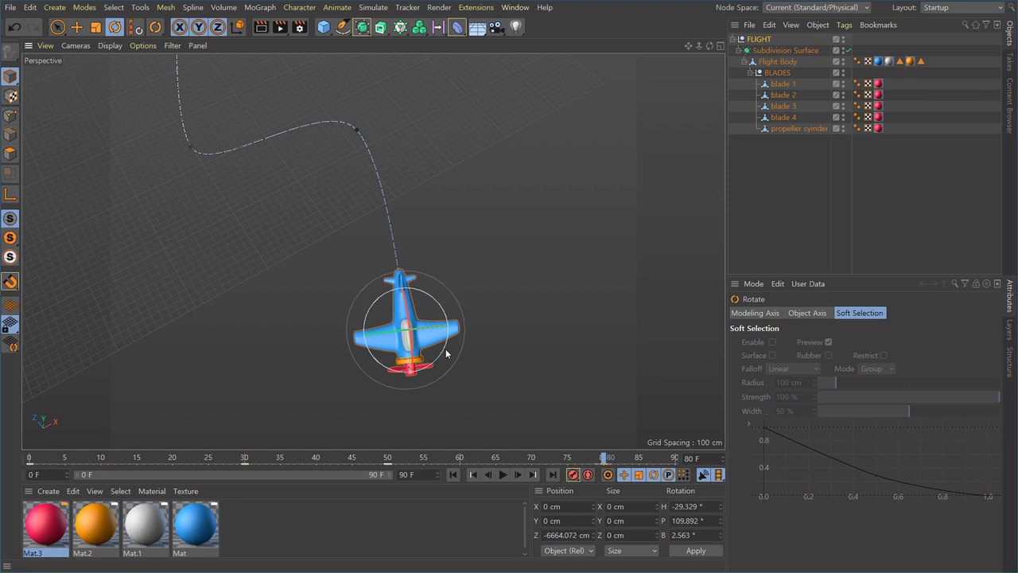
- Play the animation from frame 0 and check how the airplane turns along the flight path
click(452, 475)
alt+middle_drag(240, 255, 381, 319)
alt+drag(381, 320, 416, 357)
click(506, 476)
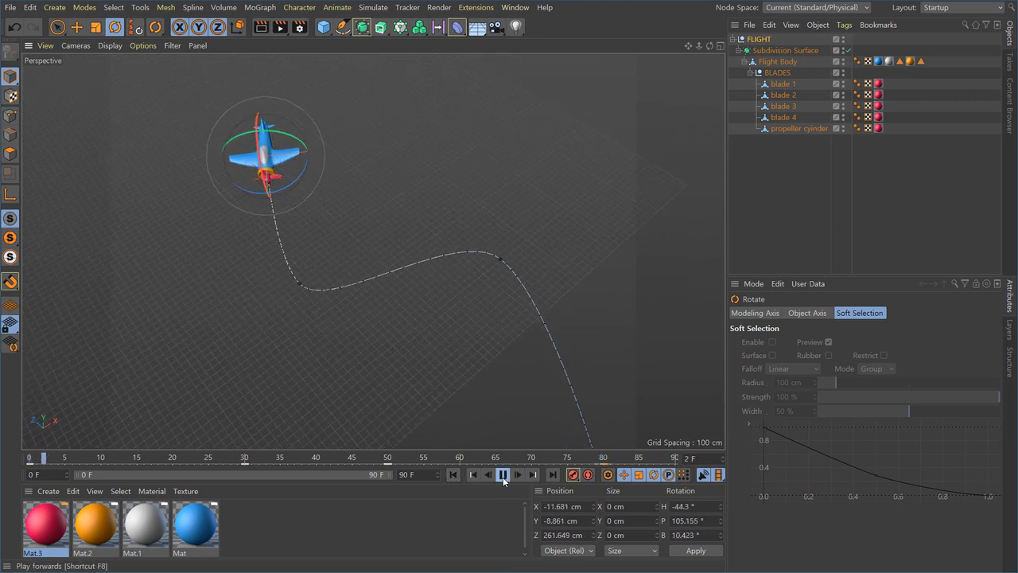
alt+middle_drag(373, 340, 342, 301)
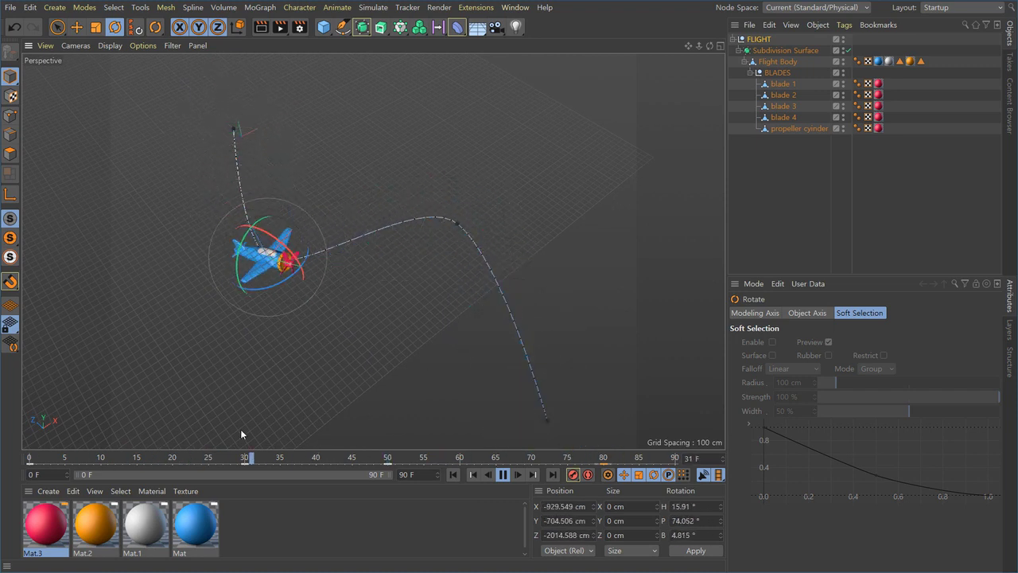
click(502, 475)
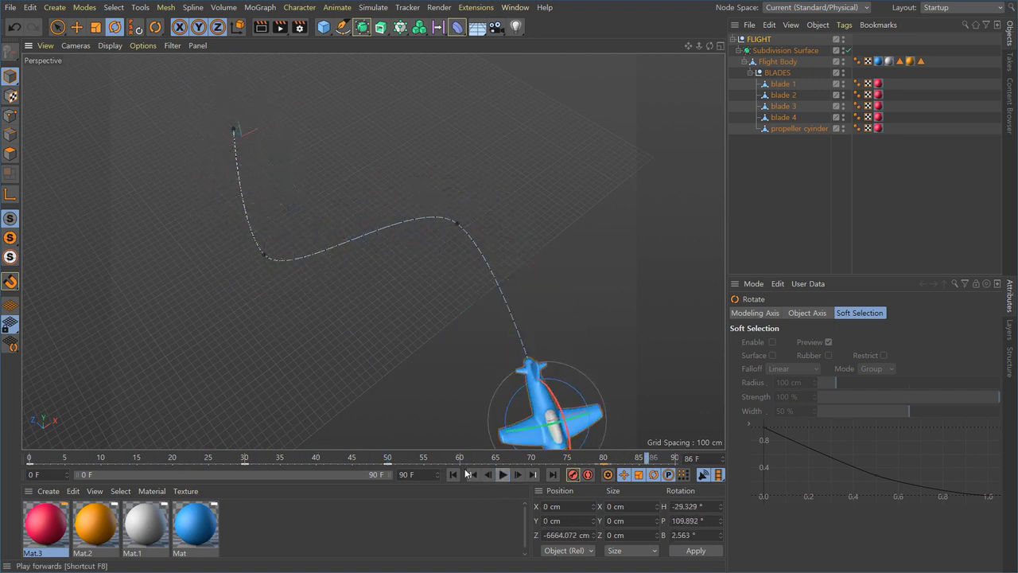
- At frame 20, correct the FLIGHT null's rotation to about H -16°, P 110°, B -6° to follow the descending path
drag(139, 463, 35, 467)
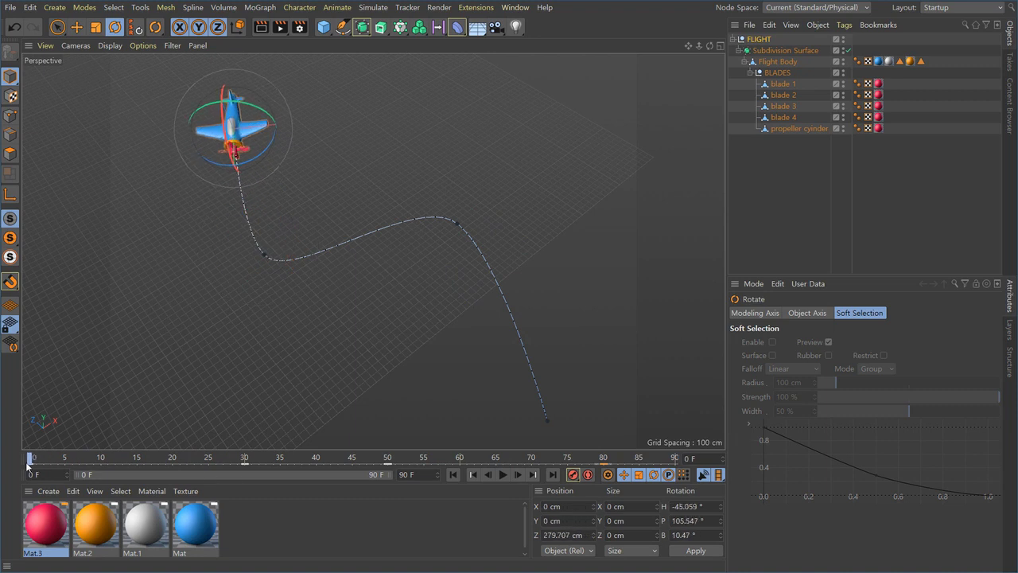
drag(37, 465, 172, 460)
alt+drag(191, 362, 212, 377)
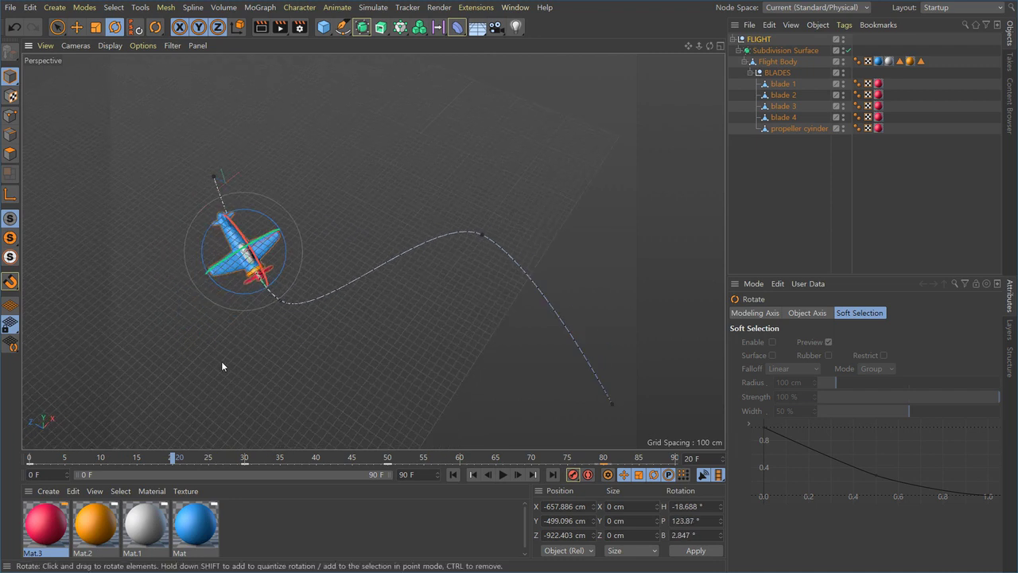
drag(247, 292, 248, 298)
alt+drag(280, 355, 318, 406)
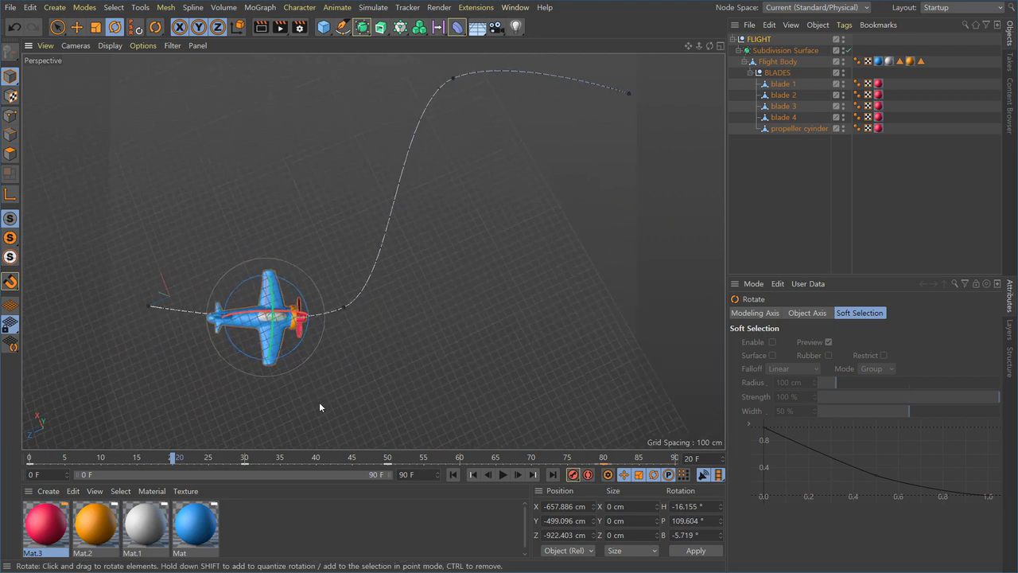
- At frame 39, rotate the FLIGHT null to about H 31°, P 58°, B 12° so the airplane points up the climb
drag(172, 459, 309, 443)
mouse_move(405, 241)
mouse_down()
mouse_move(422, 226)
mouse_move(425, 248)
mouse_move(410, 241)
mouse_up()
drag(443, 187, 436, 305)
drag(429, 192, 429, 192)
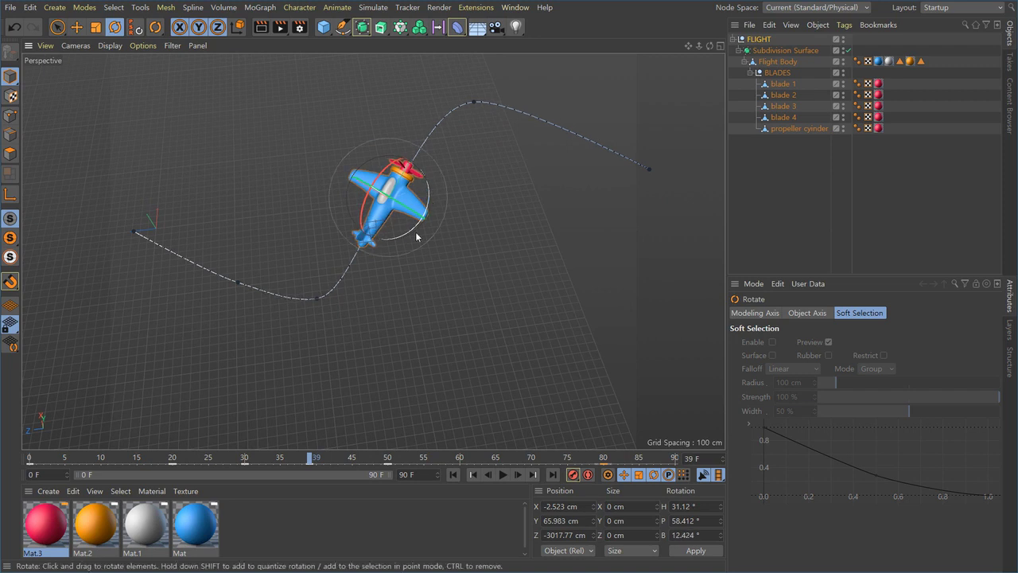
- At frame 64, rotate the FLIGHT null to about H -22°, P 108°, B 0° along the descending section
drag(315, 464, 492, 467)
alt+middle_drag(542, 292, 512, 332)
drag(553, 206, 587, 195)
alt+drag(598, 249, 423, 225)
drag(468, 257, 475, 272)
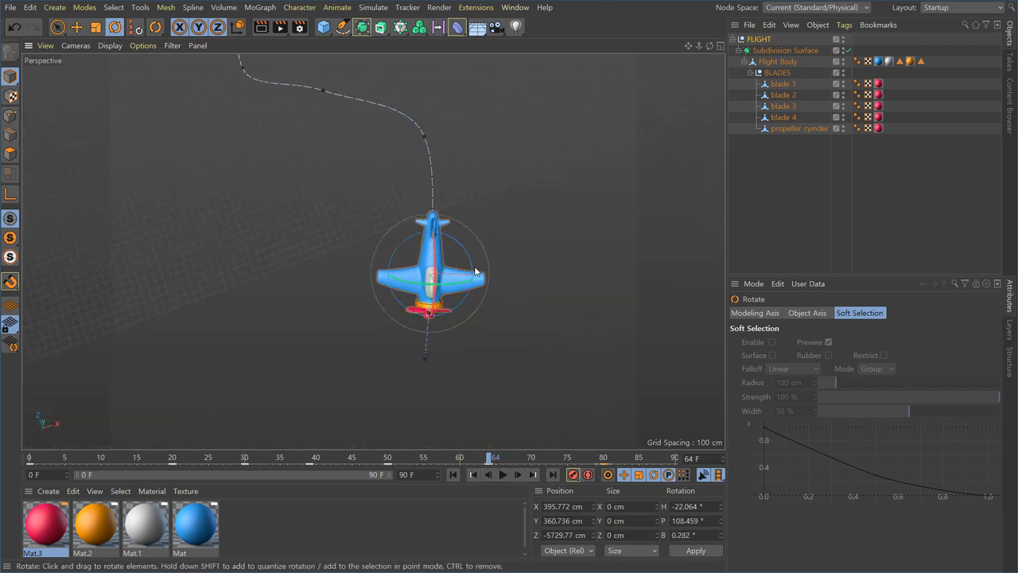
- Replay the flight from frame 0 and examine the corrected airplane rotation from several angles
alt+drag(459, 379, 557, 382)
drag(494, 459, 292, 460)
drag(186, 464, 31, 462)
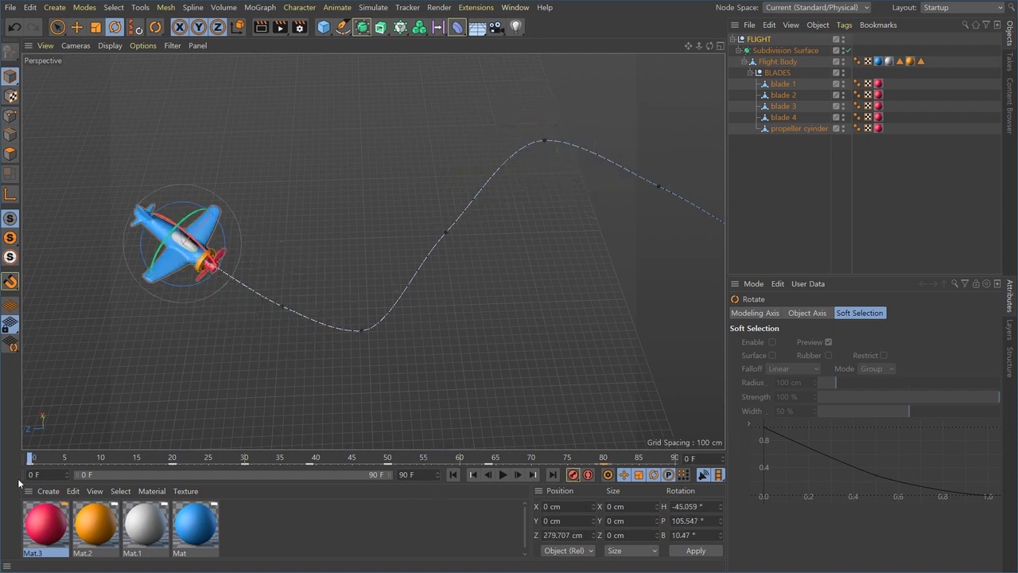
alt+middle_drag(418, 327, 368, 317)
click(505, 475)
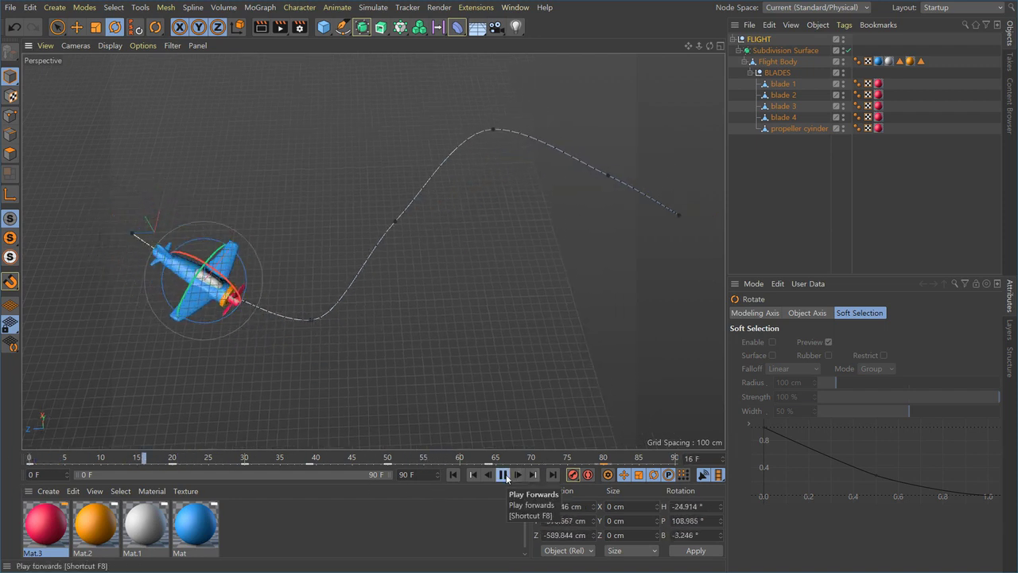
alt+drag(409, 283, 337, 282)
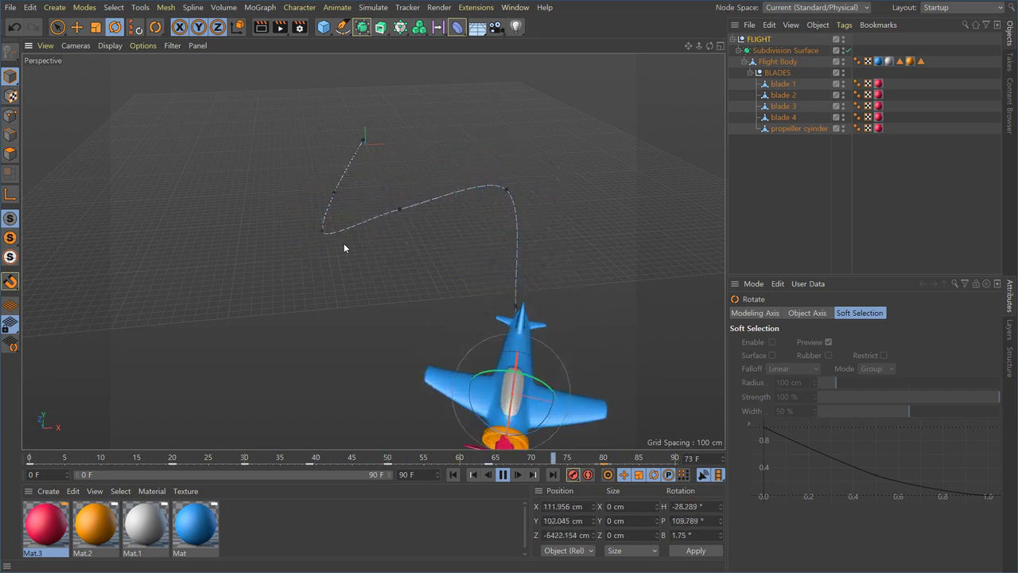
alt+drag(533, 411, 490, 399)
click(503, 475)
- Switch to the Move tool and select the BLADES null on the airplane's nose
alt+drag(414, 376, 388, 371)
scroll(430, 342, up, 5)
mouse_move(450, 366)
alt+mouse_down()
mouse_move(426, 368)
mouse_move(442, 368)
alt+mouse_up()
key(e)
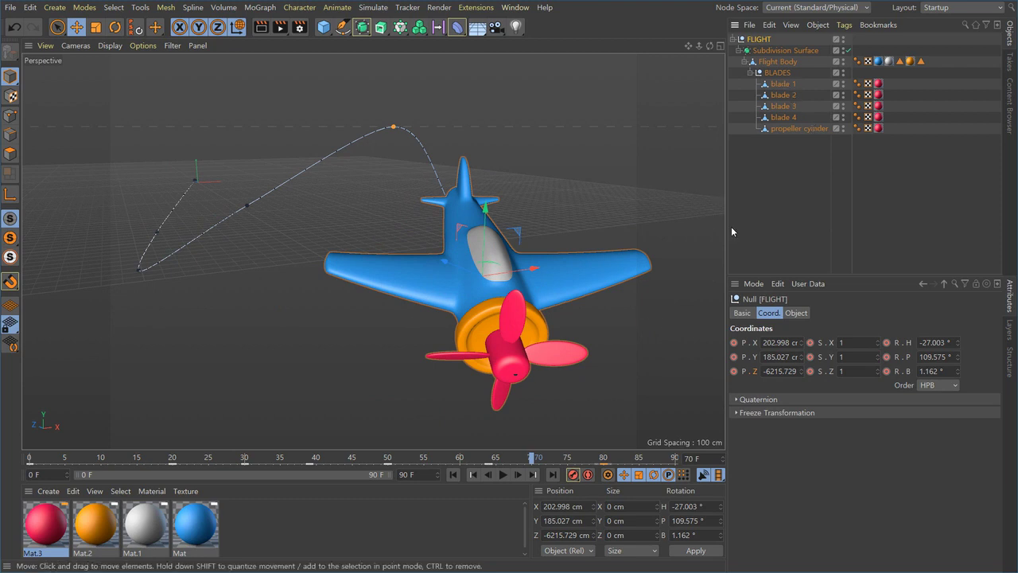
click(777, 72)
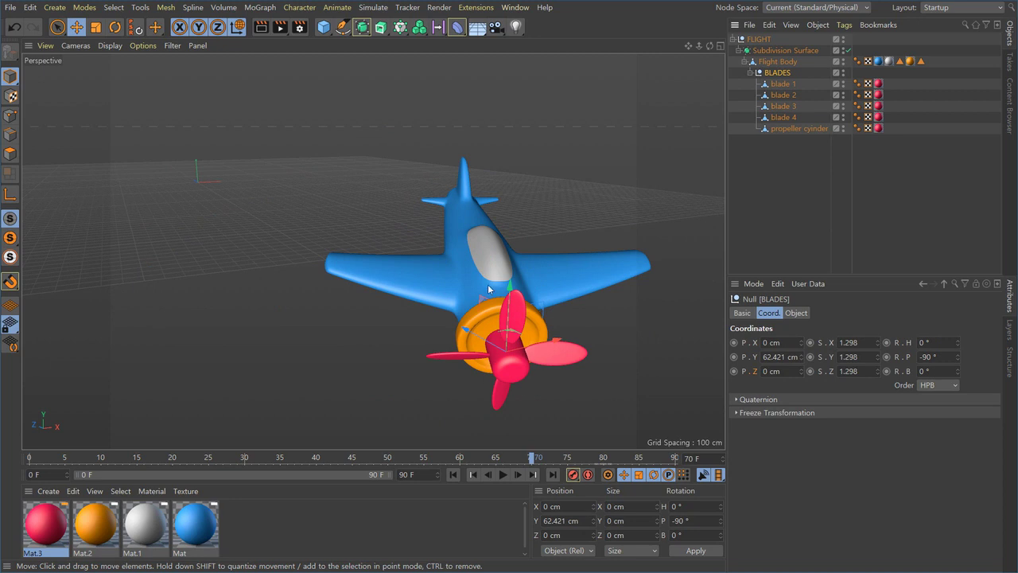
alt+drag(384, 318, 475, 338)
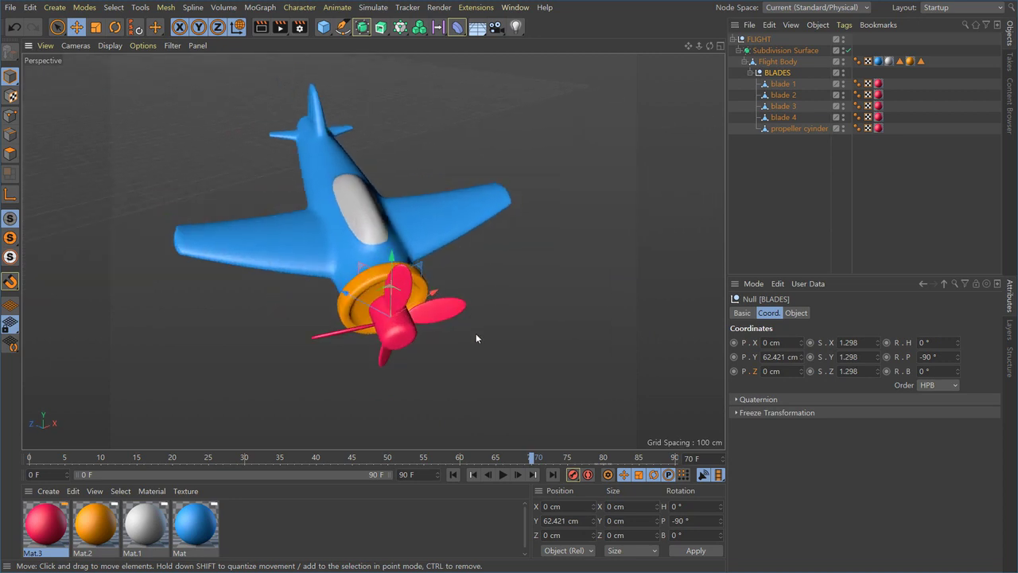
- Return to frame 0 and switch the BLADES null's axes to the object coordinate system, with the propeller in close view
click(454, 476)
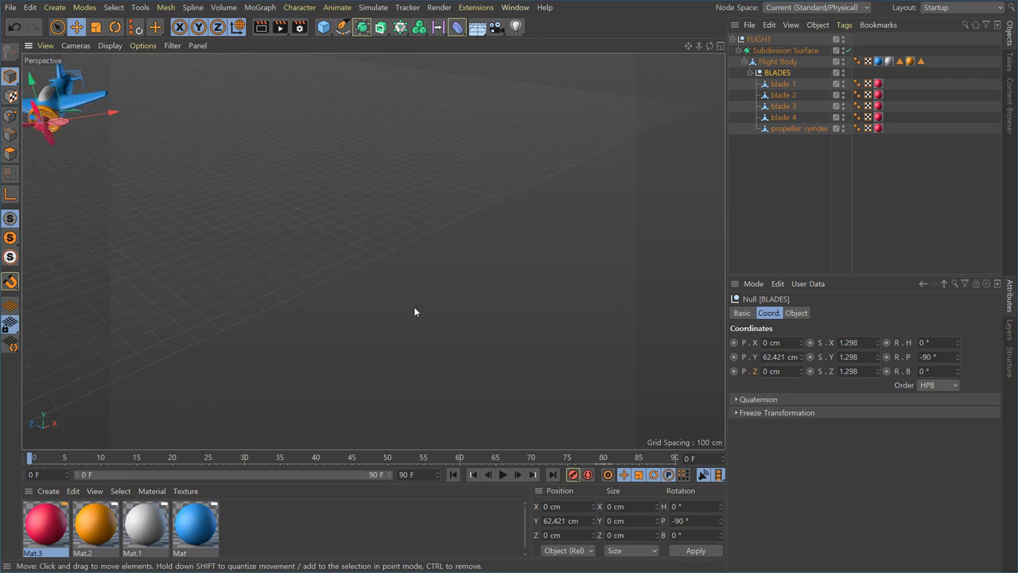
alt+middle_drag(304, 240, 427, 314)
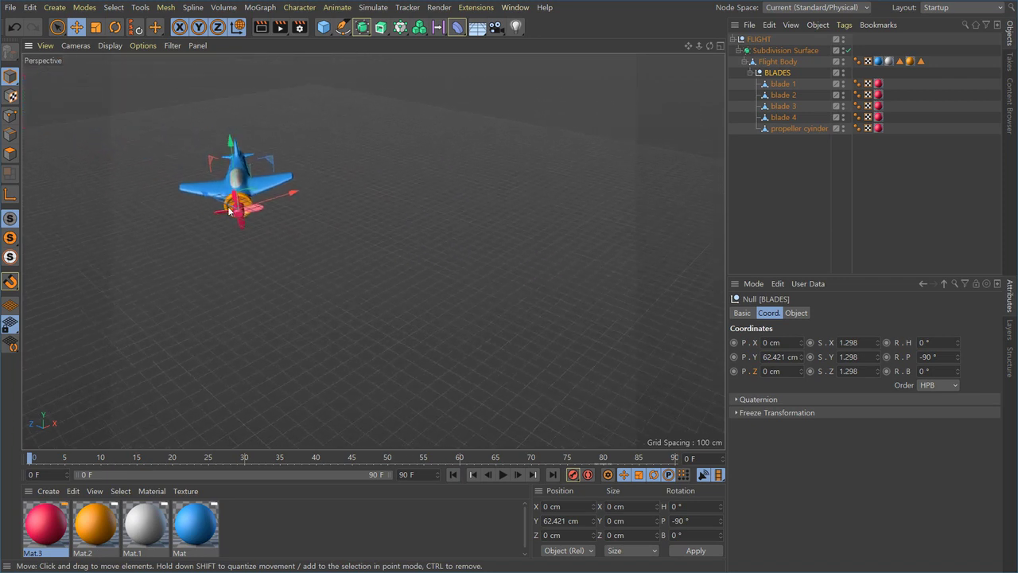
alt+drag(229, 208, 387, 280)
alt+middle_drag(217, 242, 312, 277)
alt+right_drag(313, 277, 357, 271)
alt+middle_drag(357, 270, 350, 285)
alt+right_drag(350, 285, 403, 310)
alt+drag(402, 310, 379, 280)
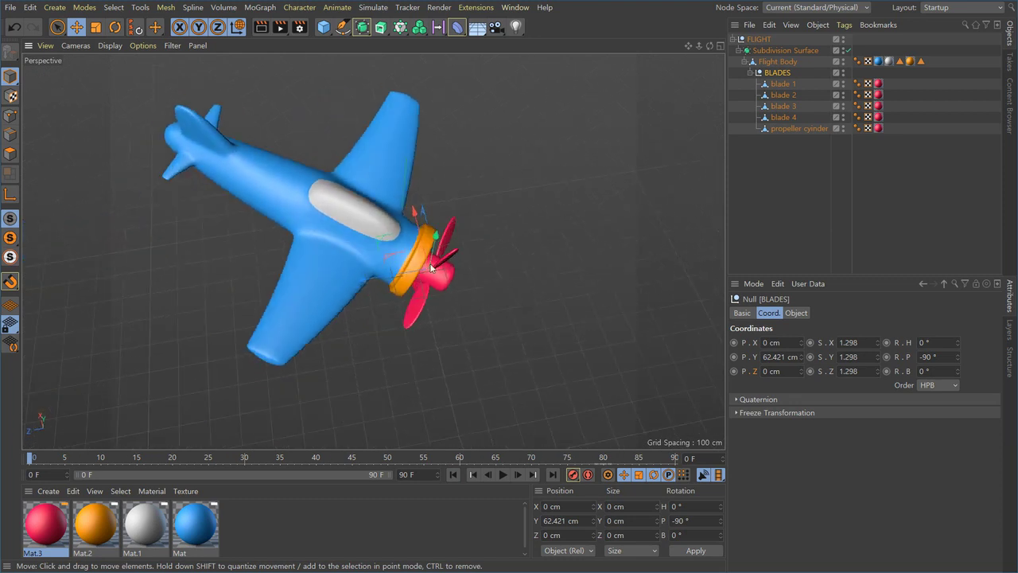
alt+right_drag(379, 279, 445, 279)
alt+middle_drag(445, 279, 377, 282)
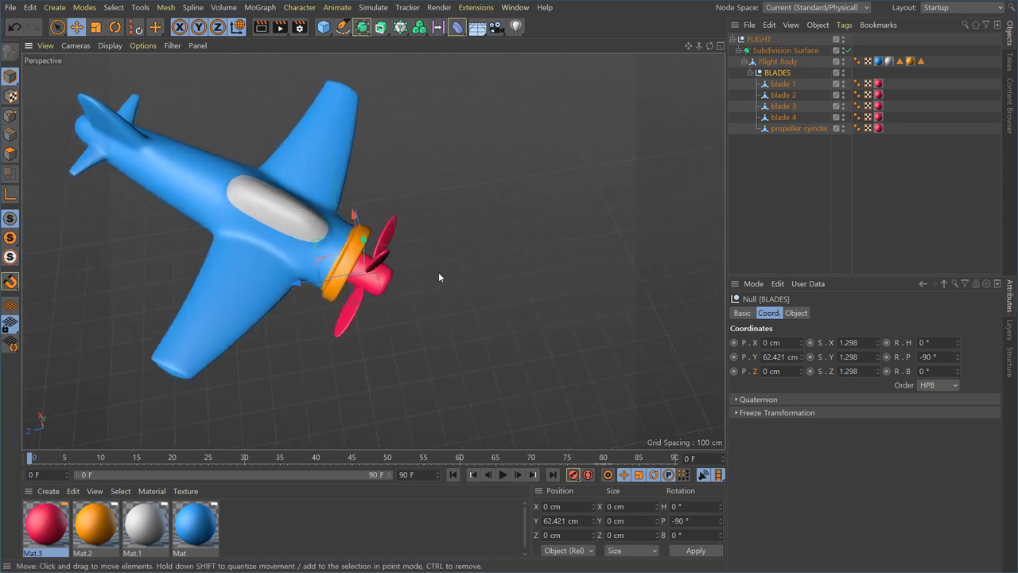
key(w)
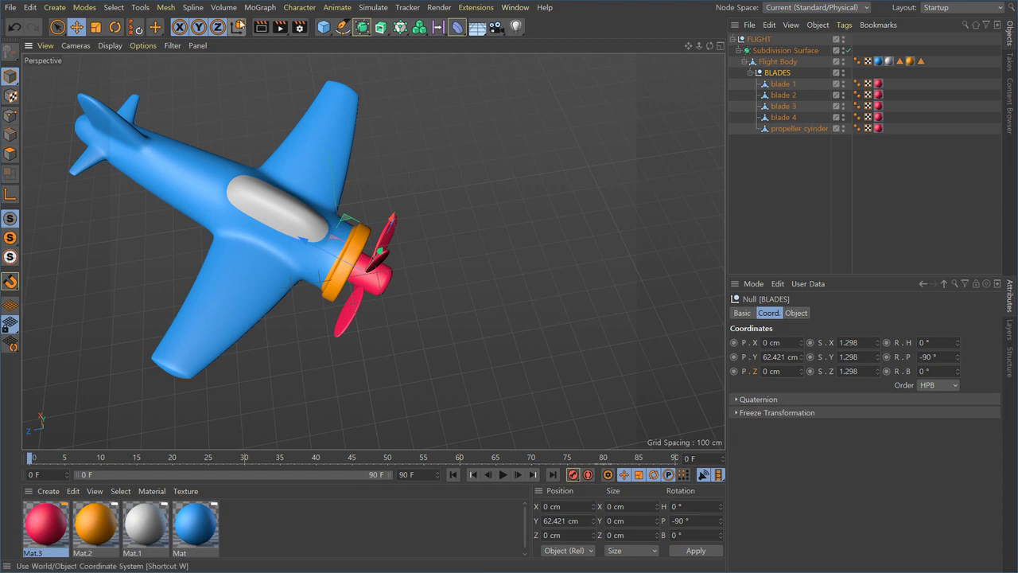
alt+drag(428, 323, 405, 306)
click(784, 159)
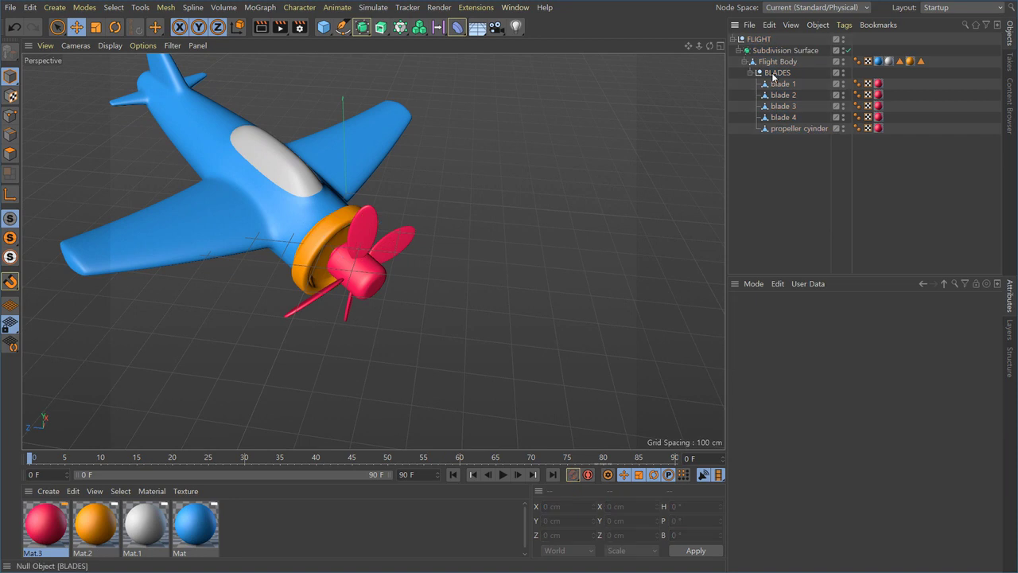
click(774, 74)
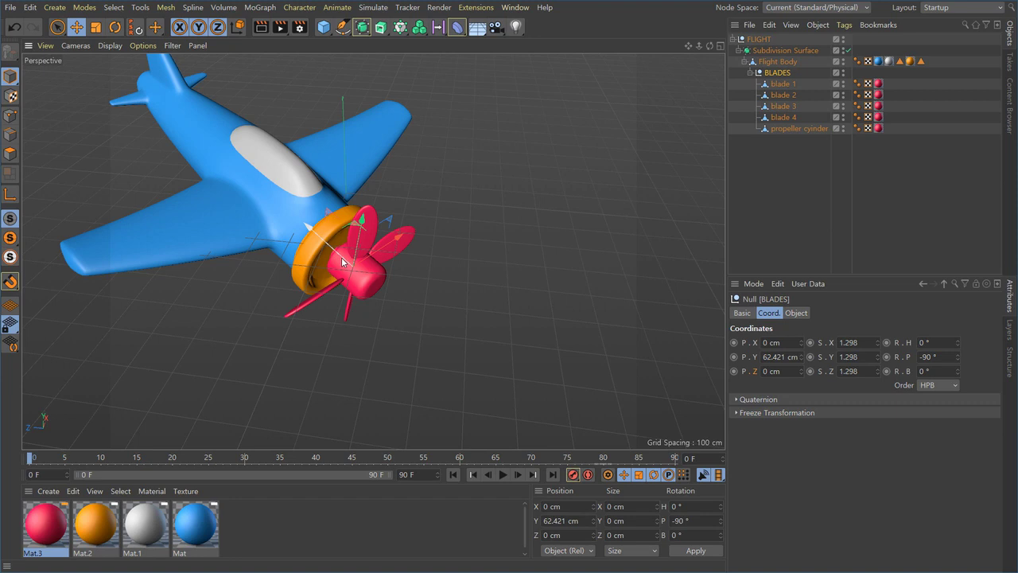
key(r)
drag(342, 261, 390, 308)
key(ctrl+z)
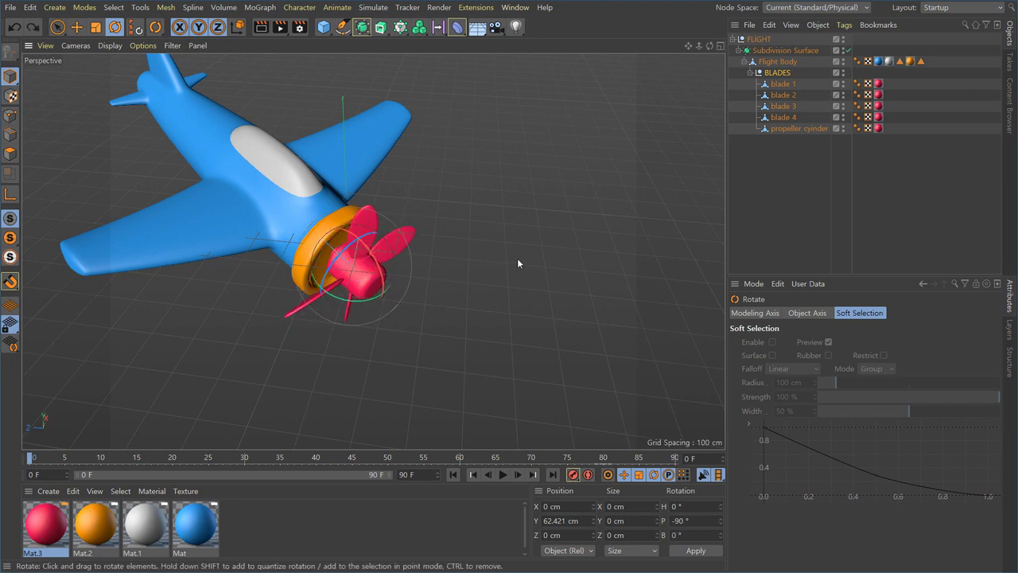
- Test-rotate the BLADES null to about -45° in B, undo it, and keyframe its B rotation at 0° on frame 0
click(770, 73)
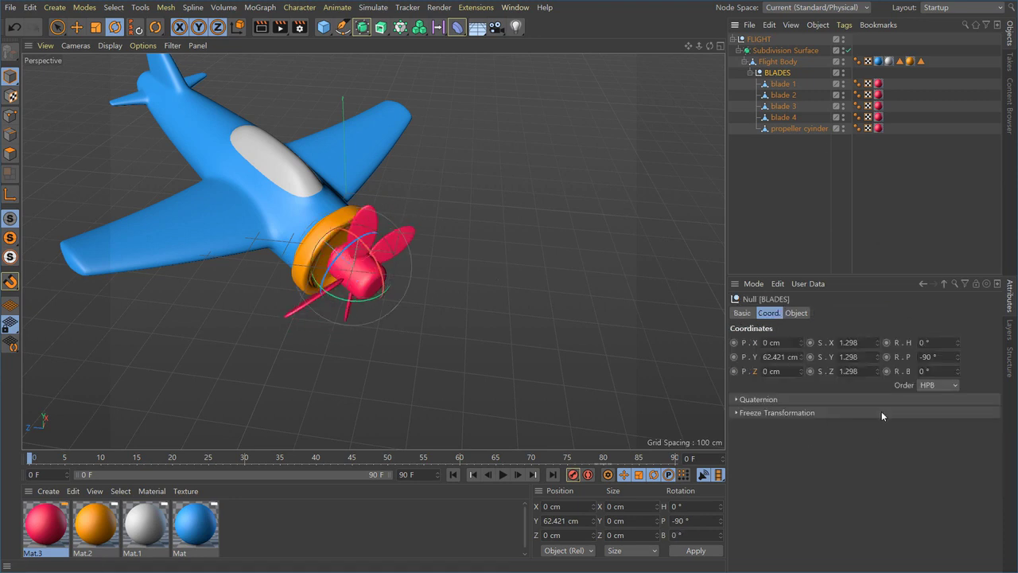
drag(350, 250, 333, 280)
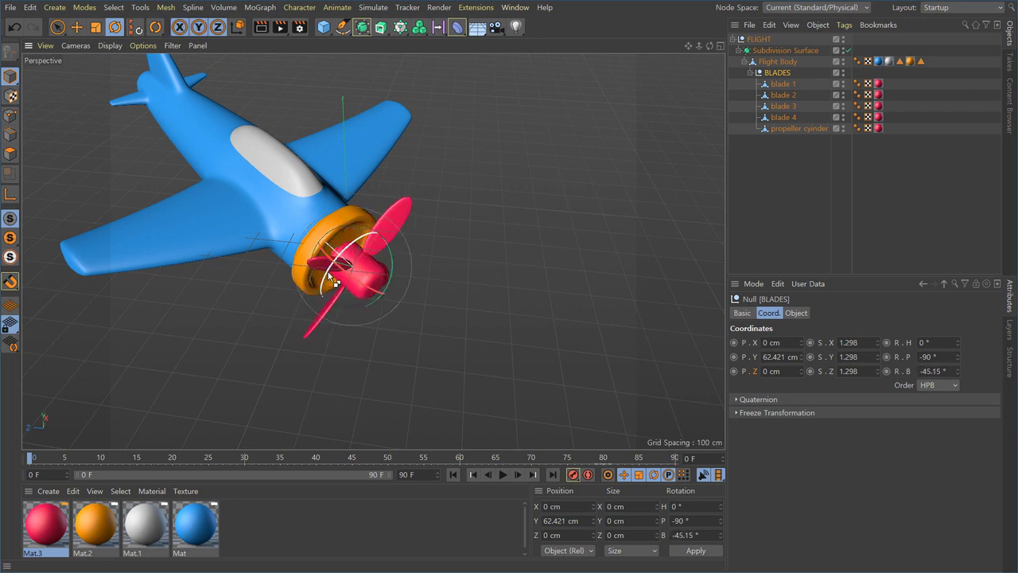
key(ctrl+z)
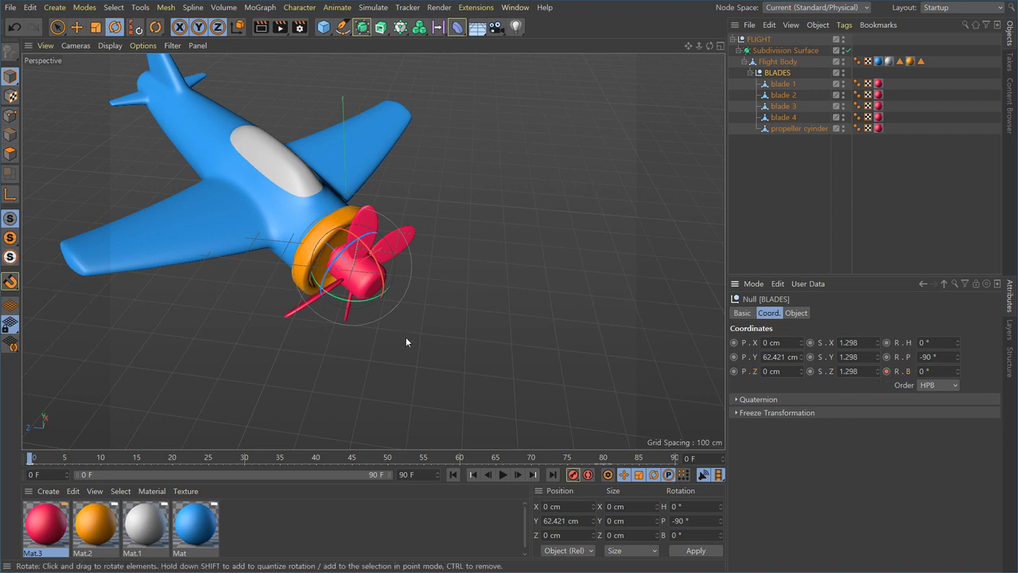
- At frame 80, turn on Autokeying and set the BLADES null's B rotation to 720° to spin the propeller
scroll(406, 342, down, 3)
alt+drag(381, 360, 287, 284)
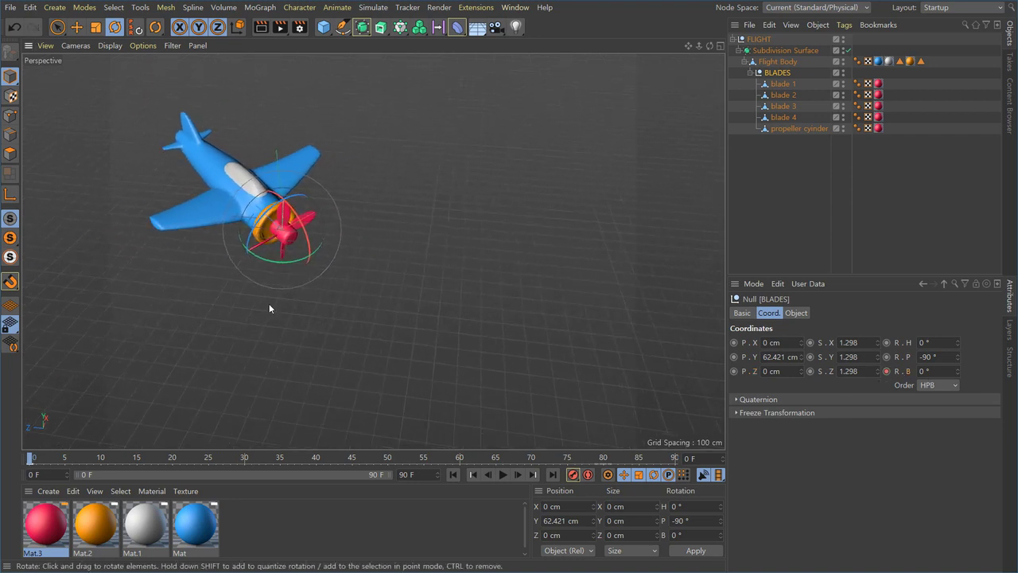
drag(351, 459, 597, 474)
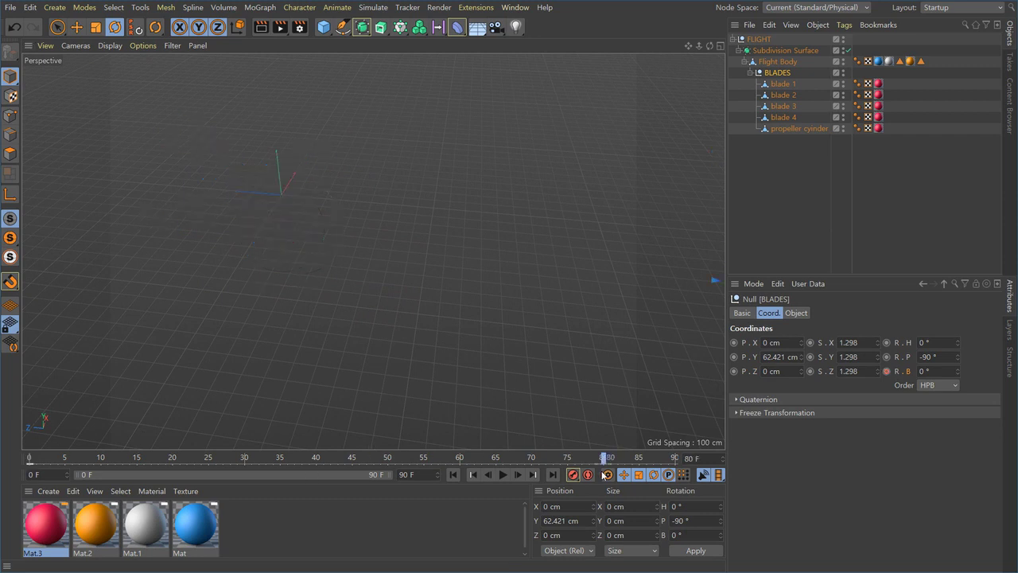
key(h)
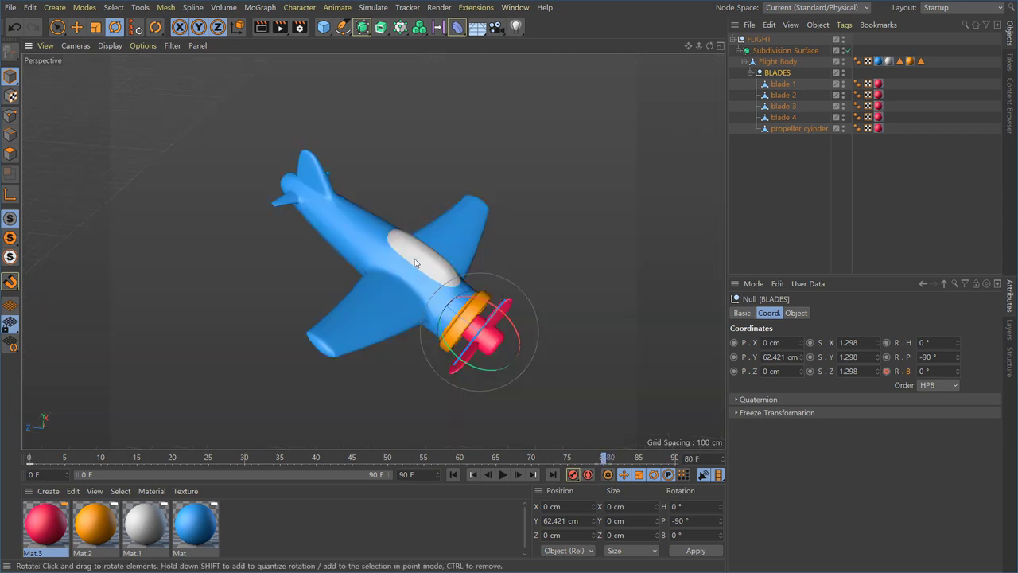
alt+drag(406, 235, 540, 383)
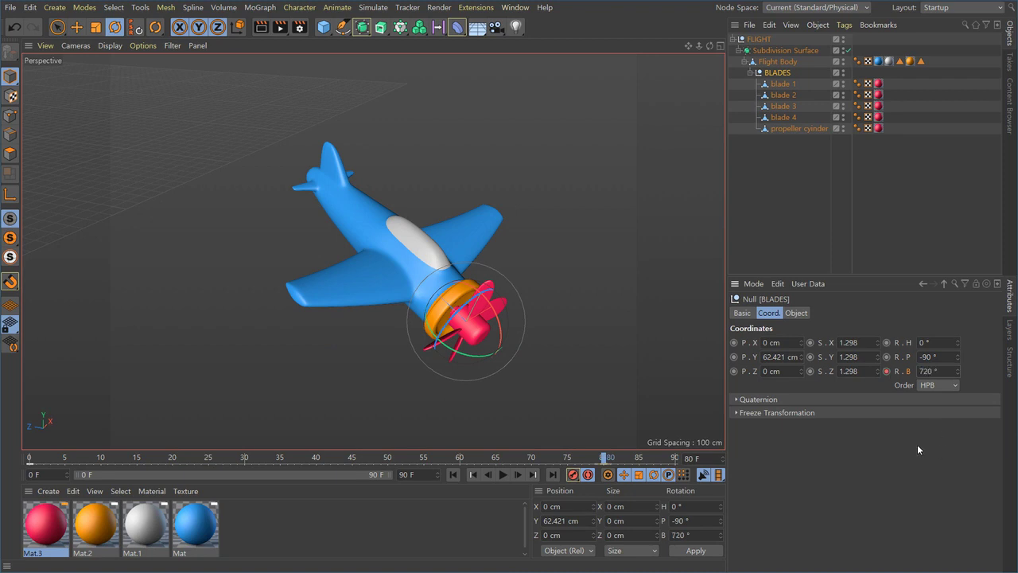
- Play the animation from frame 0 and examine the airplane's flight and propeller spin from several viewing angles and distances
click(453, 474)
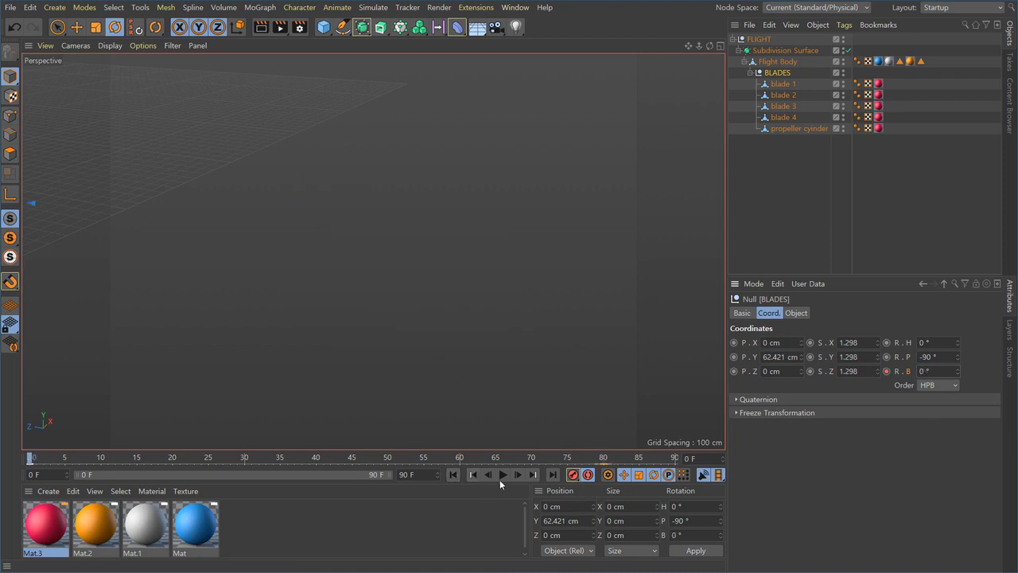
click(502, 474)
alt+middle_drag(238, 316, 535, 266)
alt+right_drag(535, 266, 250, 320)
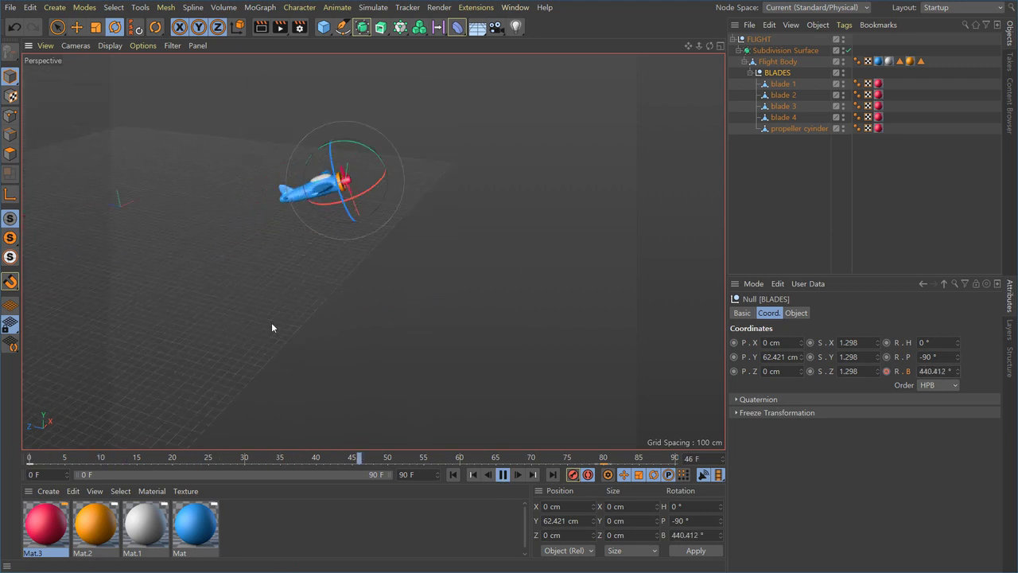
alt+right_drag(392, 308, 336, 343)
alt+drag(335, 344, 441, 342)
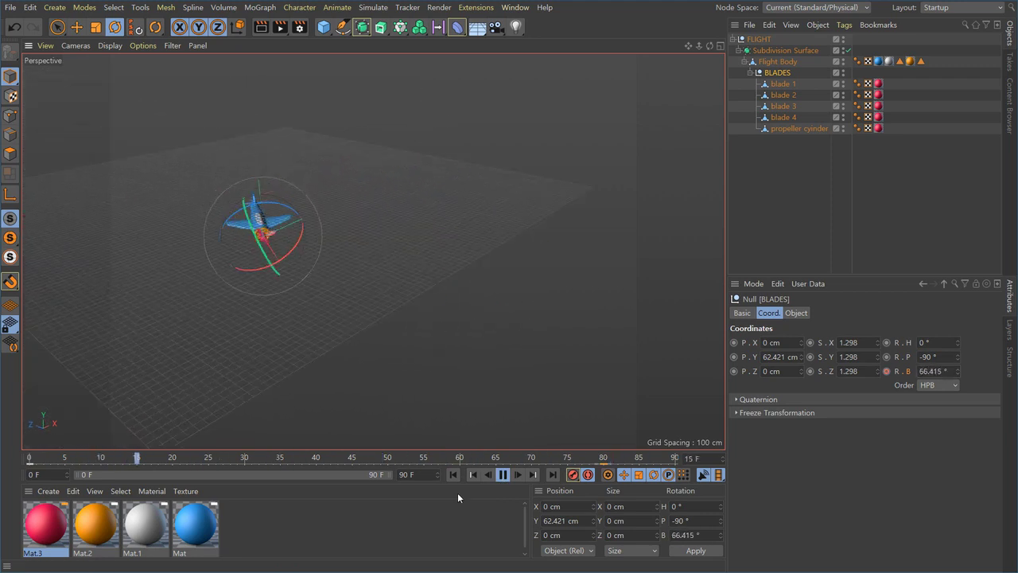
alt+drag(417, 378, 356, 323)
alt+middle_drag(356, 322, 479, 357)
alt+right_drag(478, 357, 225, 293)
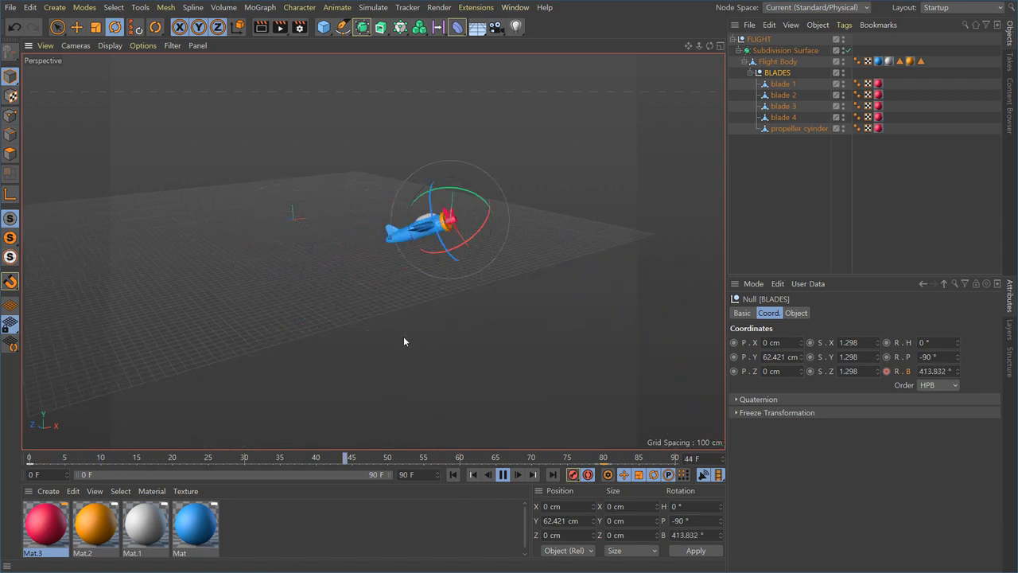
alt+right_drag(373, 347, 430, 374)
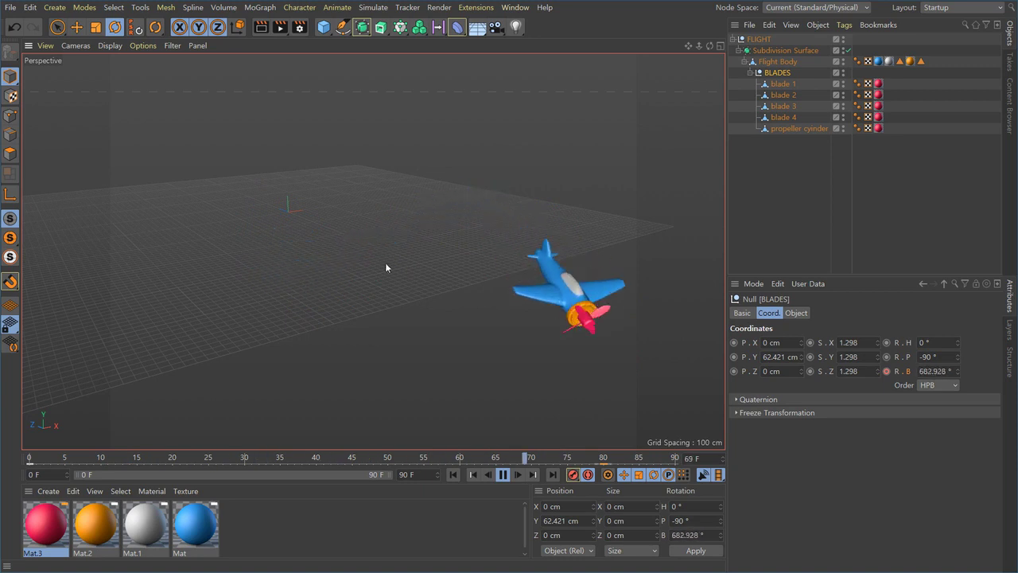
click(505, 476)
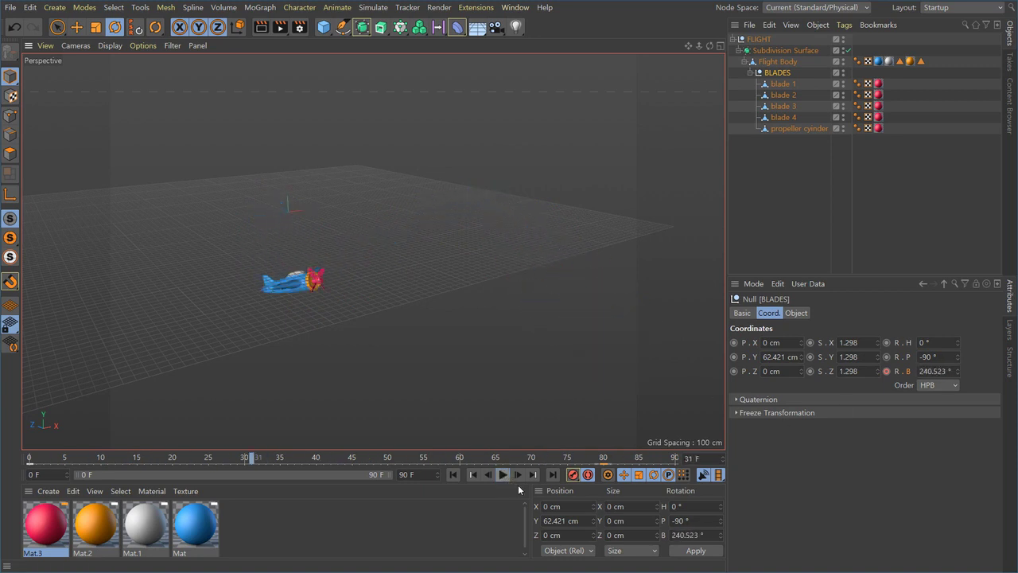
- At frame 80, set the BLADES null's B rotation to 2000° and play the animation from the start to check the spin
click(603, 458)
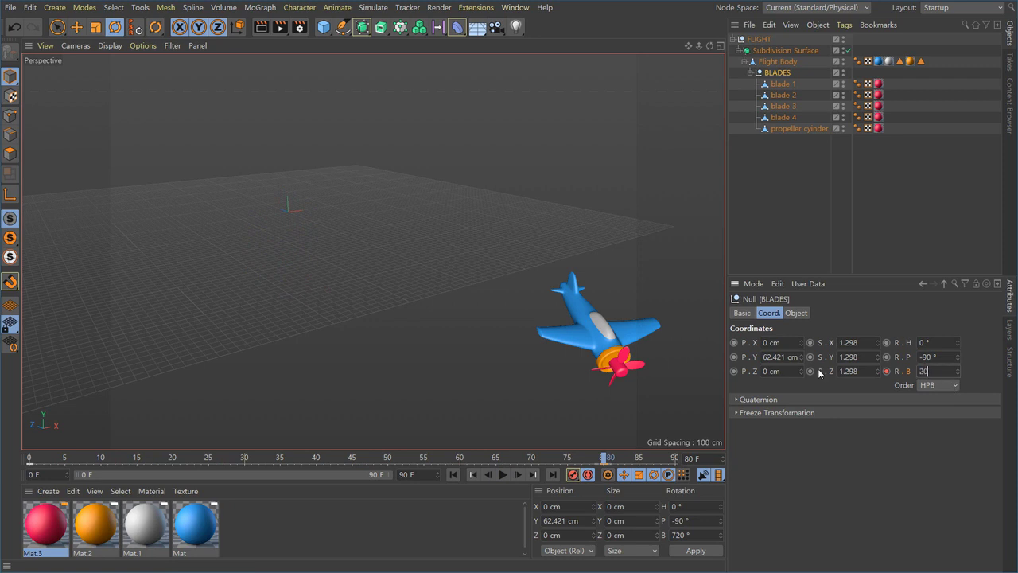
text(2000)
key(Return)
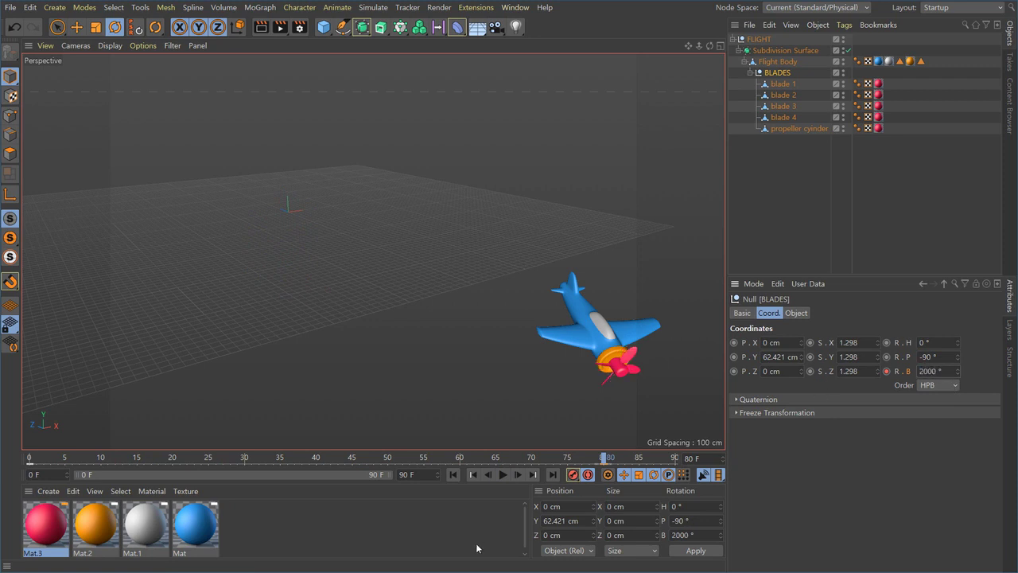
click(454, 475)
click(503, 475)
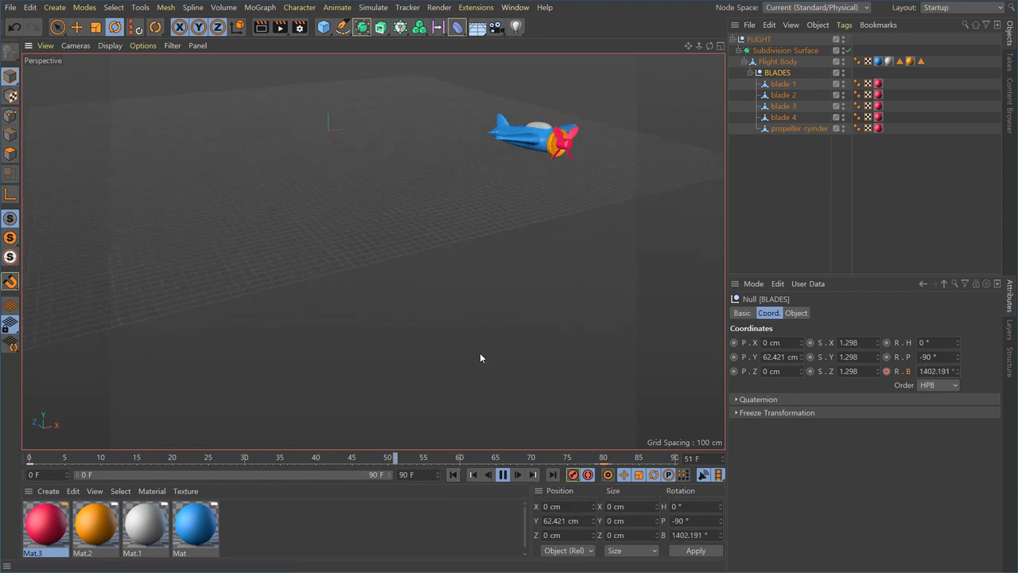
click(503, 475)
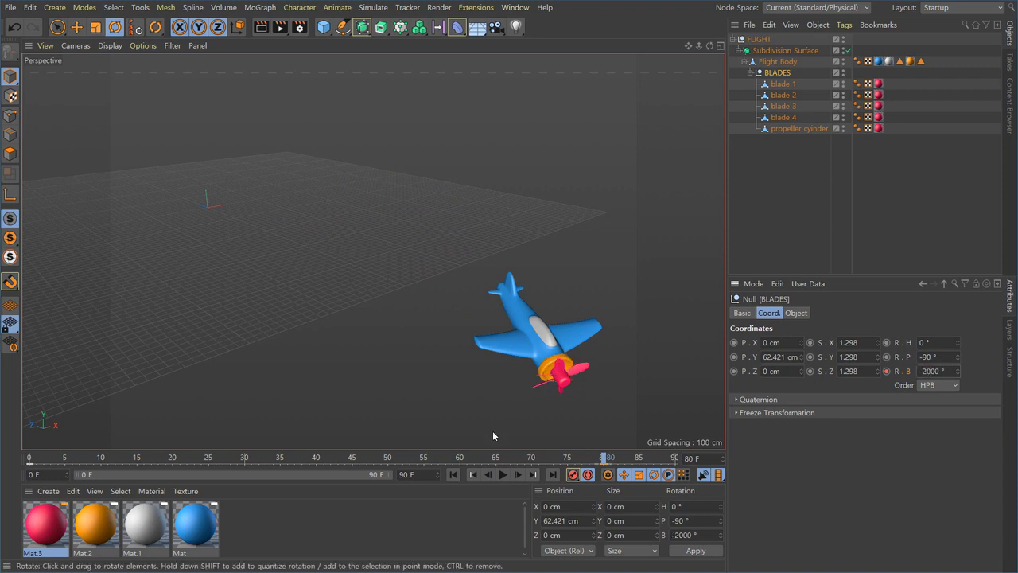
- Play the animation from the start and examine the propeller's spin direction and speed up close
click(454, 478)
click(505, 475)
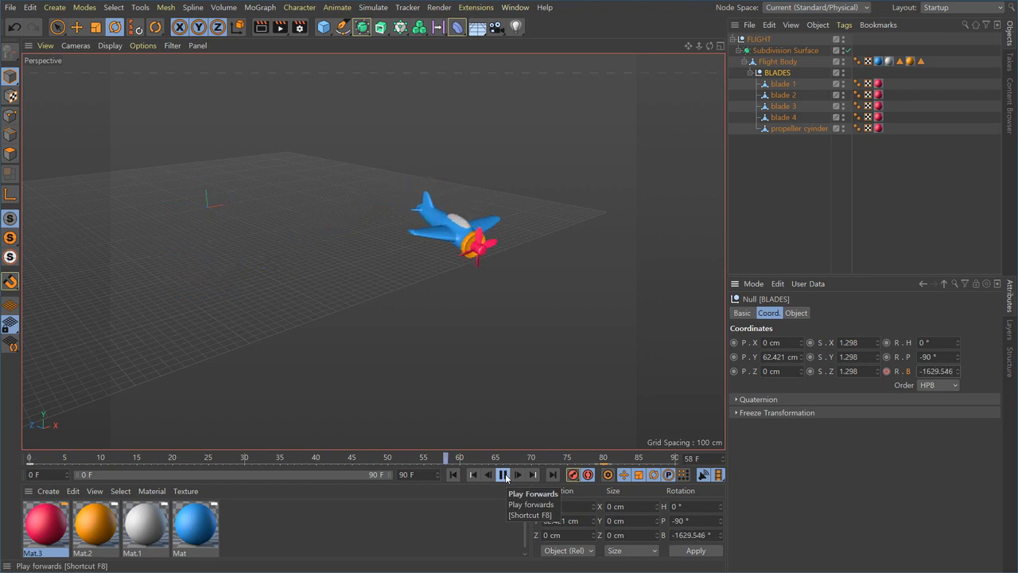
alt+drag(425, 370, 447, 318)
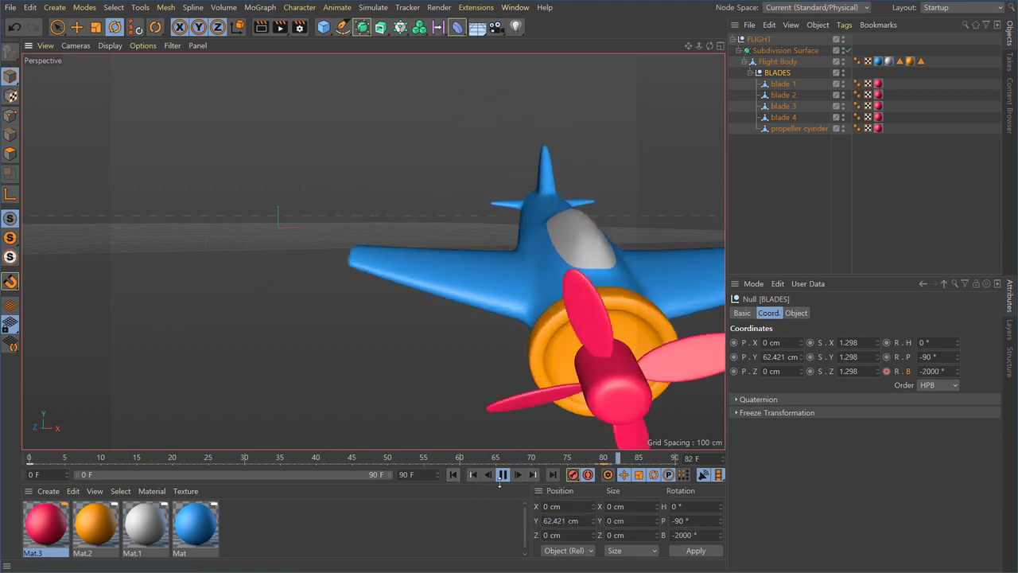
click(503, 475)
alt+drag(416, 345, 392, 360)
- Switch to the Move tool and duplicate the FLIGHT null with its whole hierarchy
key(e)
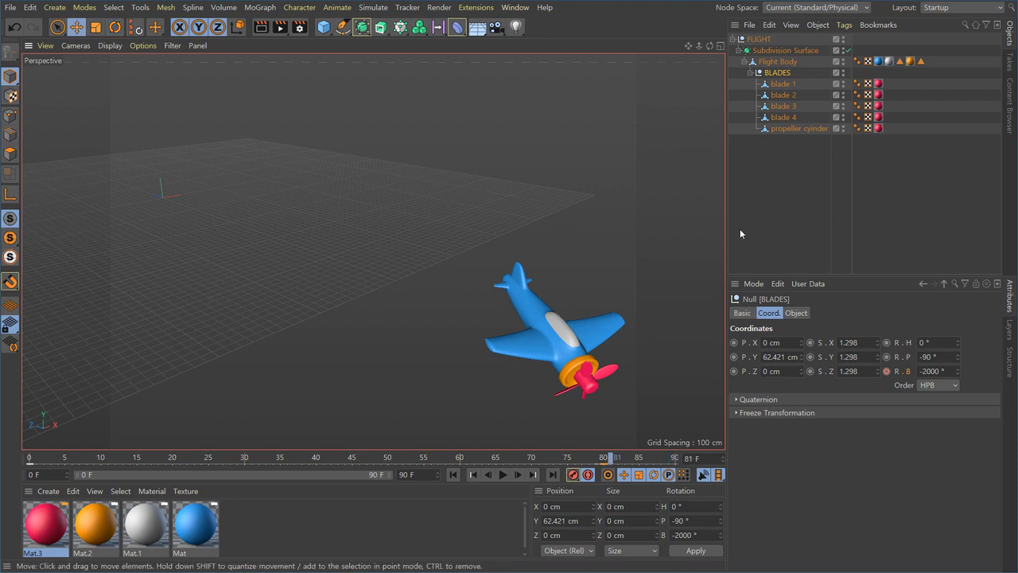
click(771, 178)
click(759, 39)
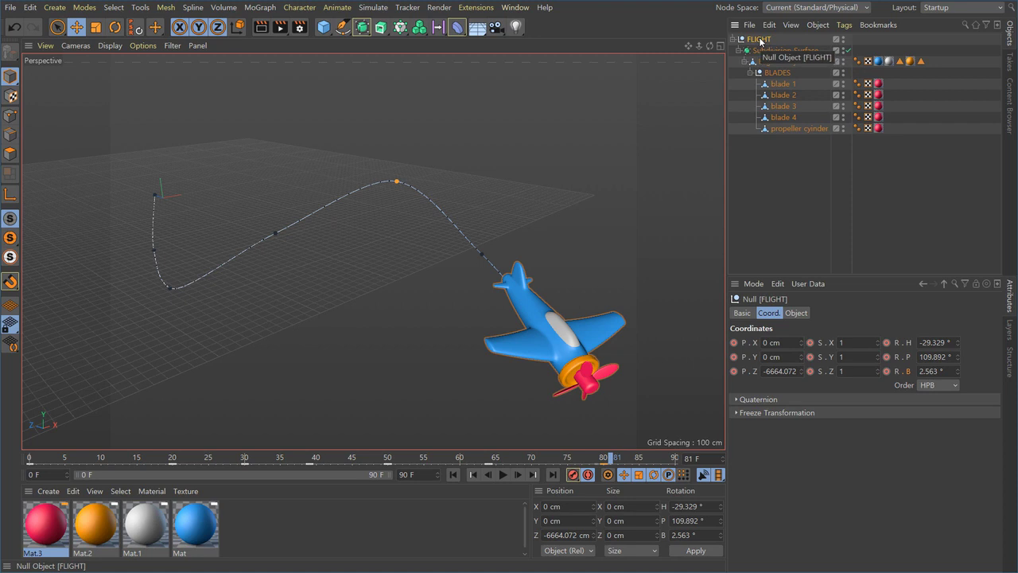
ctrl+drag(762, 41, 768, 185)
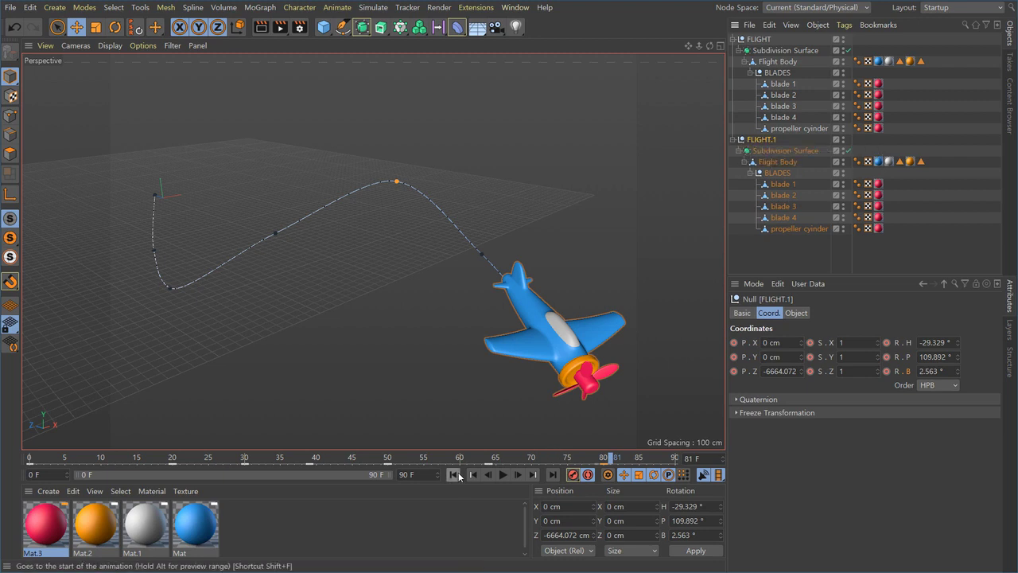
- Play the duplicated airplane's animation from frame 0 to compare it with the original, and return to the start
click(458, 476)
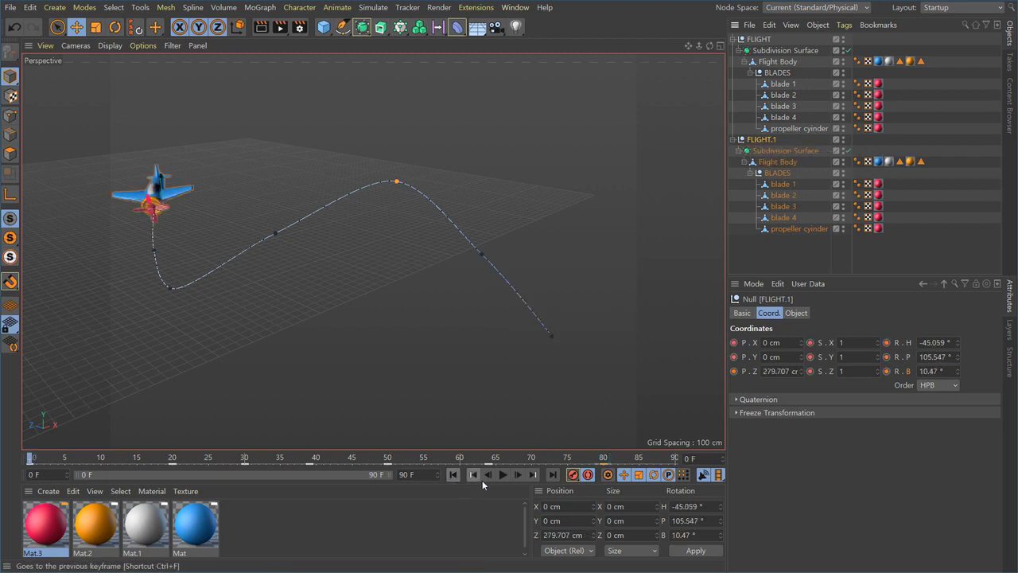
click(504, 475)
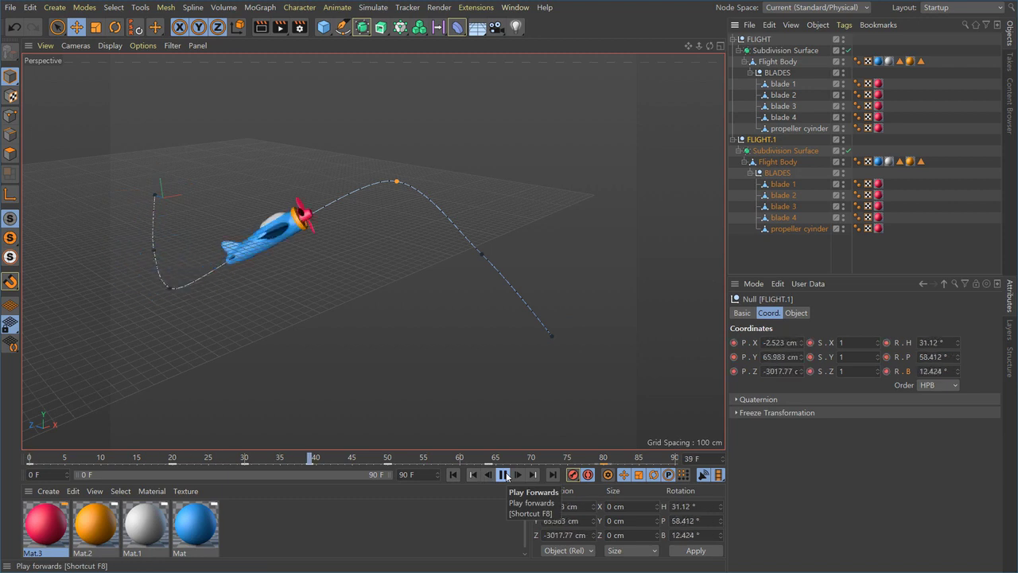
click(504, 475)
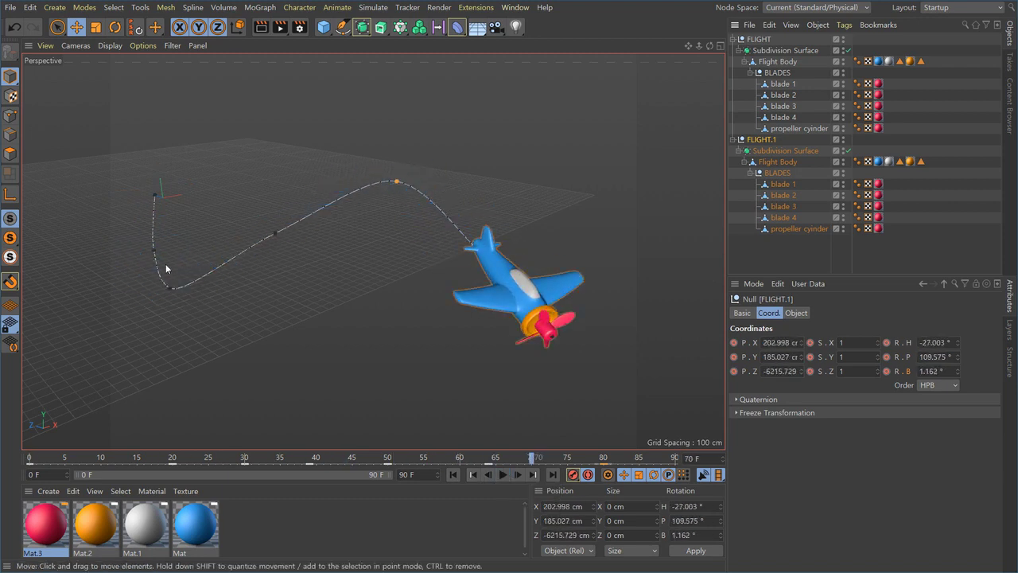
click(453, 475)
click(503, 475)
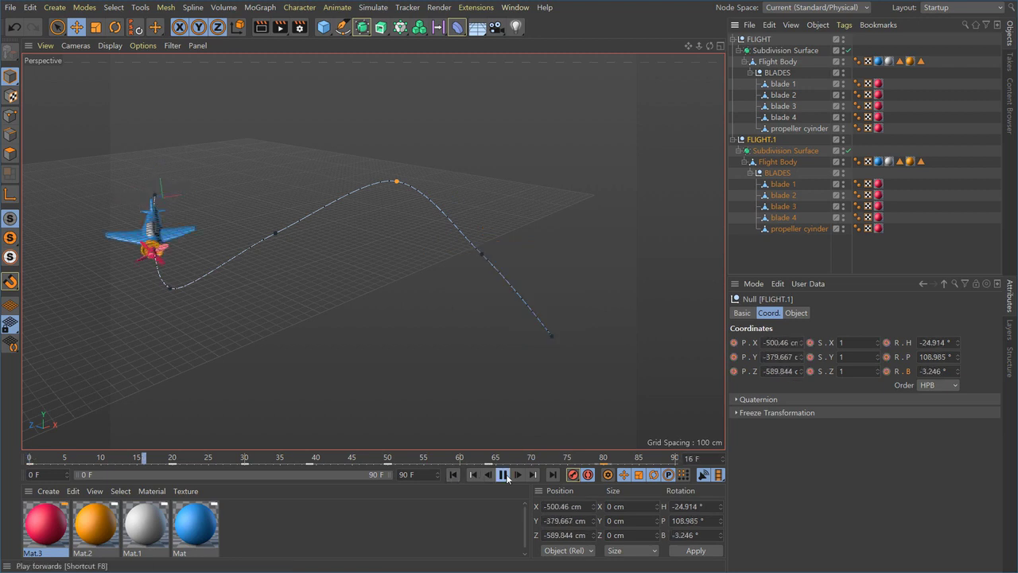
click(504, 475)
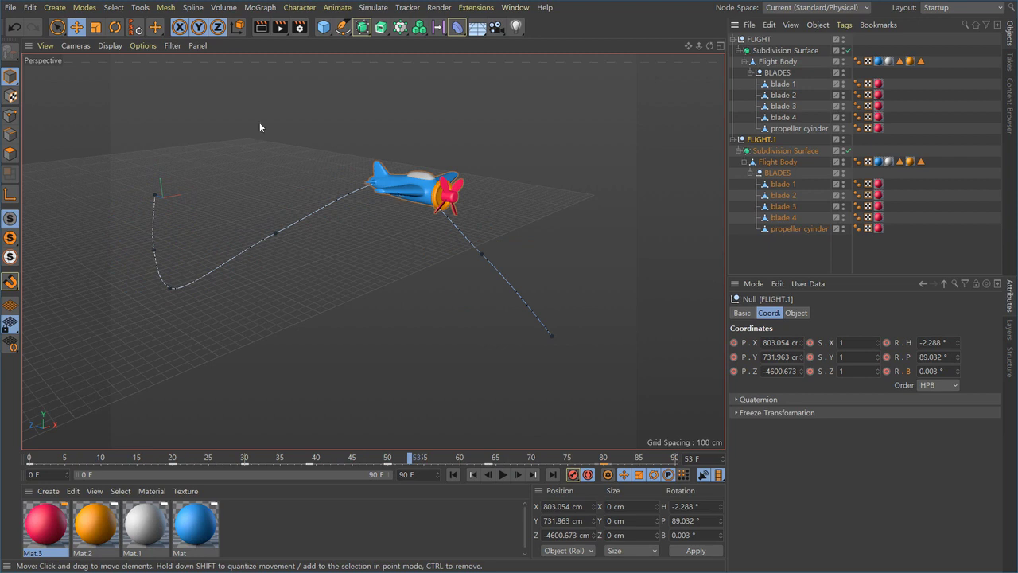
click(453, 475)
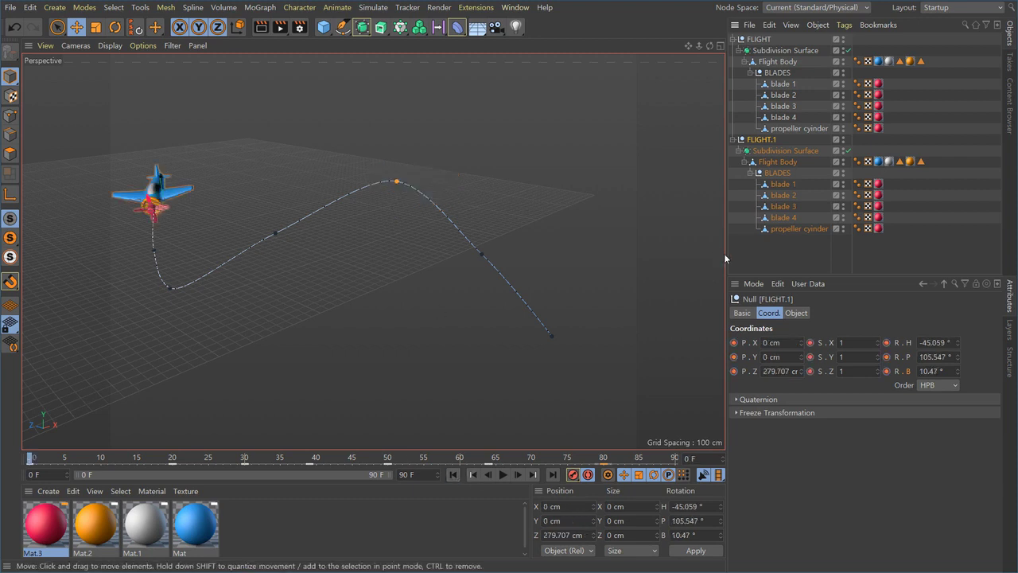
- Select all keyframes of the FLIGHT.1 null and shift them so its animation starts at frame 25
click(763, 253)
click(769, 142)
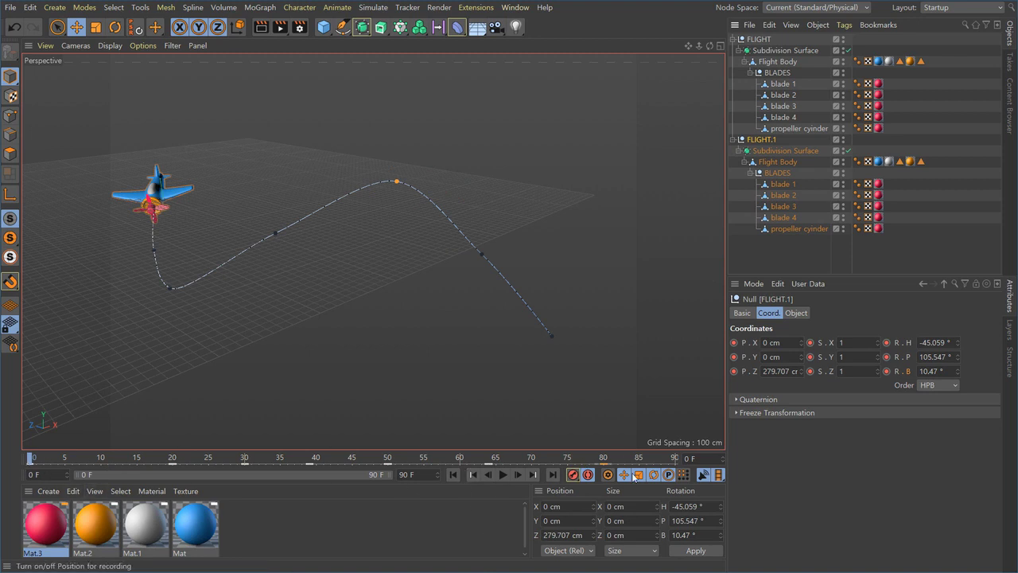
click(32, 465)
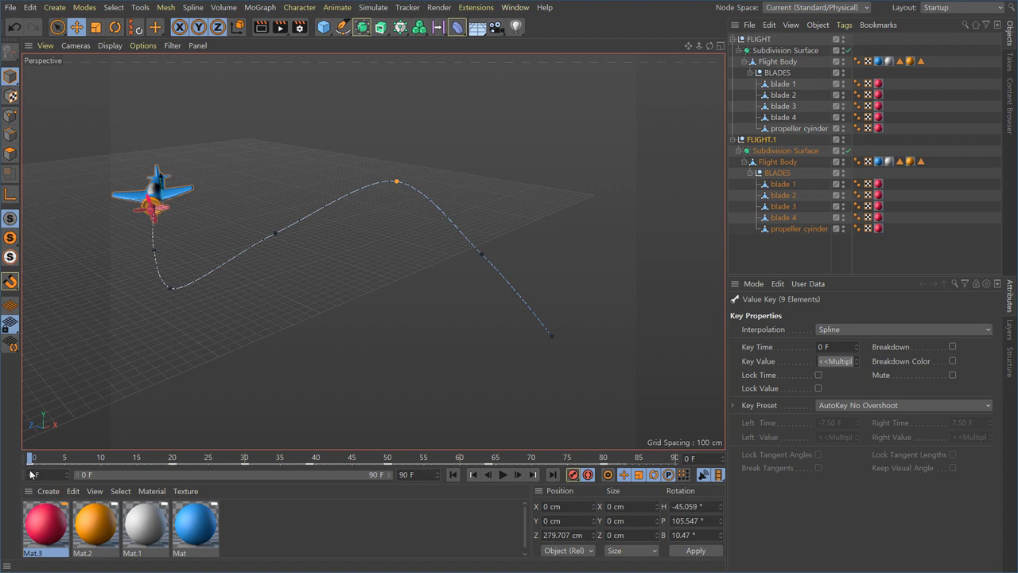
key(ctrl+a)
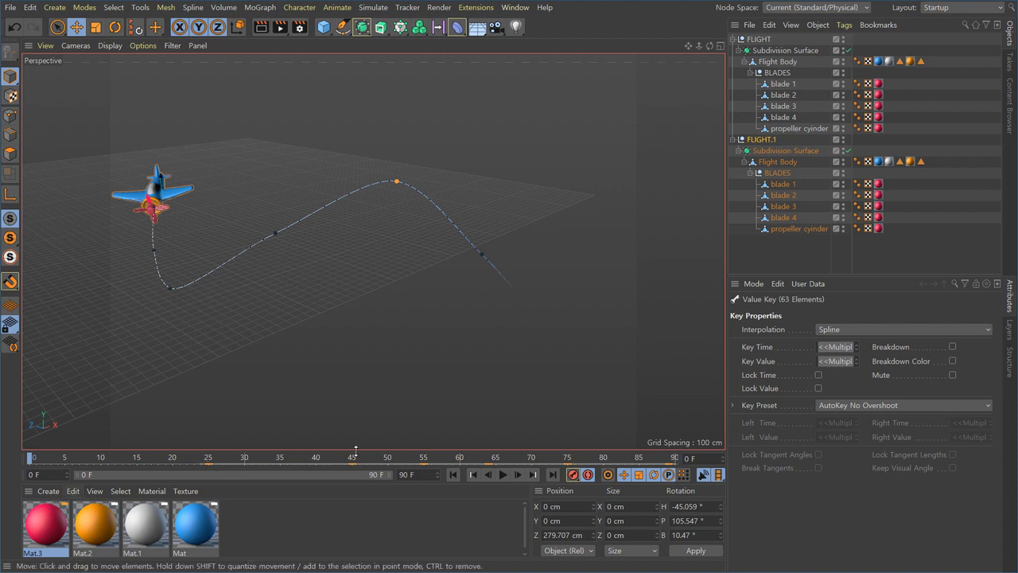
- Extend the timeline's end to 125 F and play both airplanes' time-offset flights
click(503, 475)
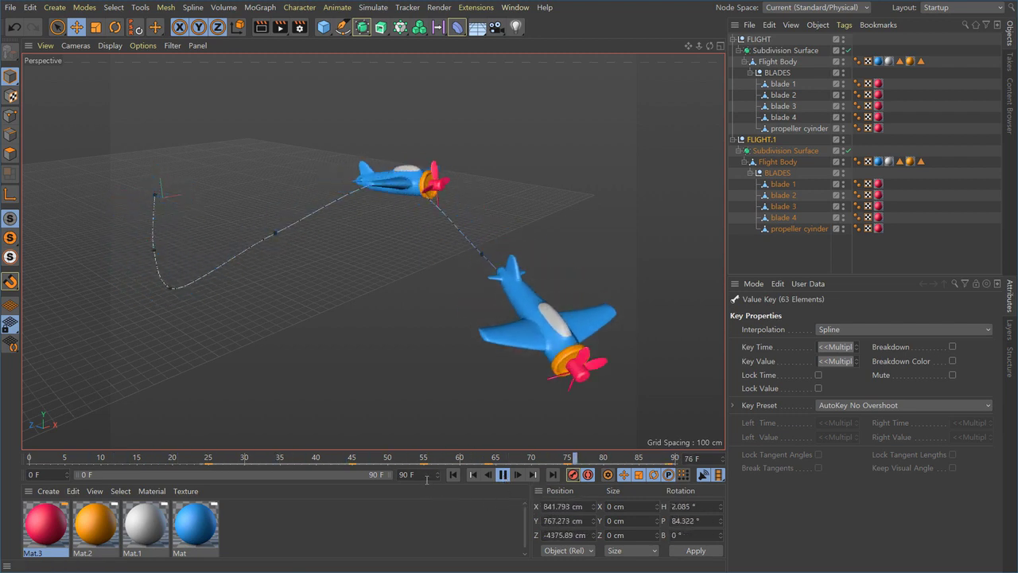
drag(390, 474, 391, 474)
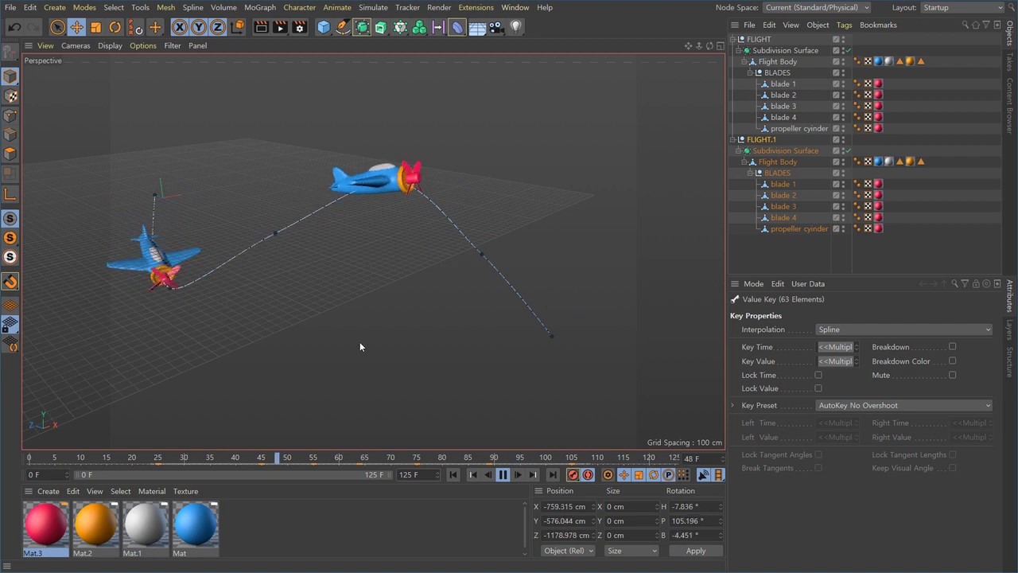
mouse_move(362, 353)
alt+mouse_down()
mouse_move(454, 293)
mouse_move(367, 336)
alt+mouse_up()
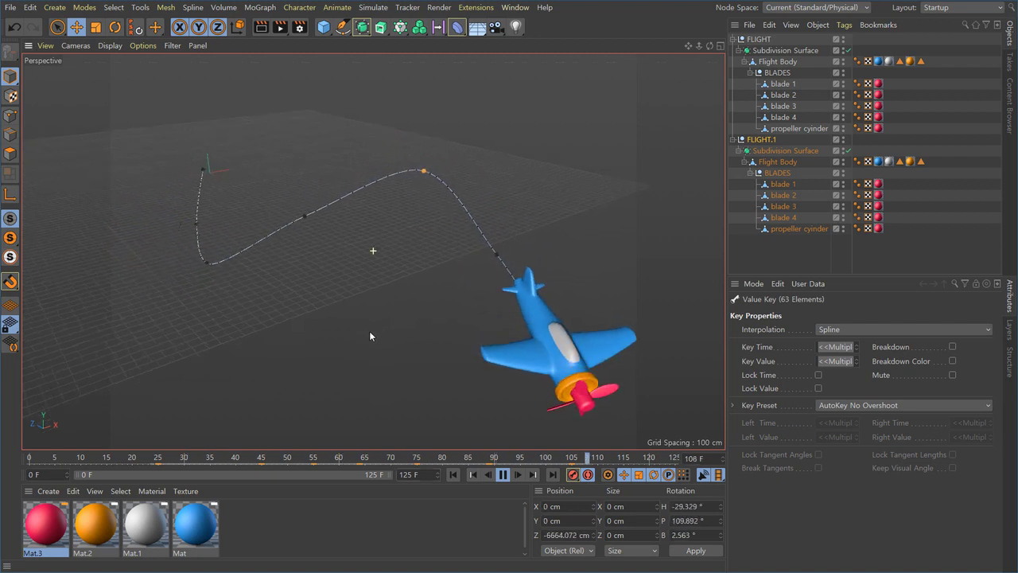
click(504, 475)
alt+drag(401, 345, 379, 347)
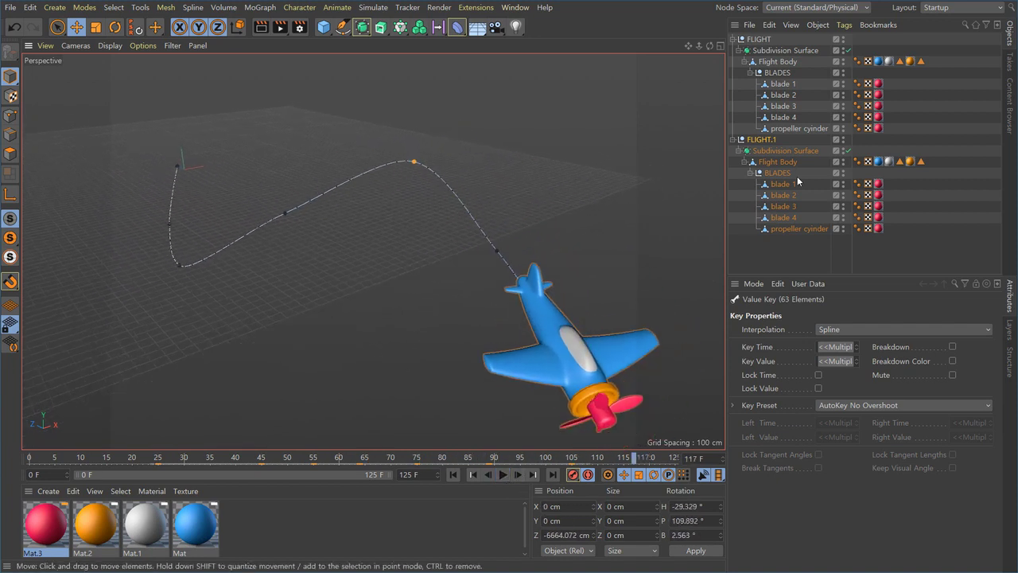
- Delete the duplicate FLIGHT.1 null with its hierarchy
click(762, 141)
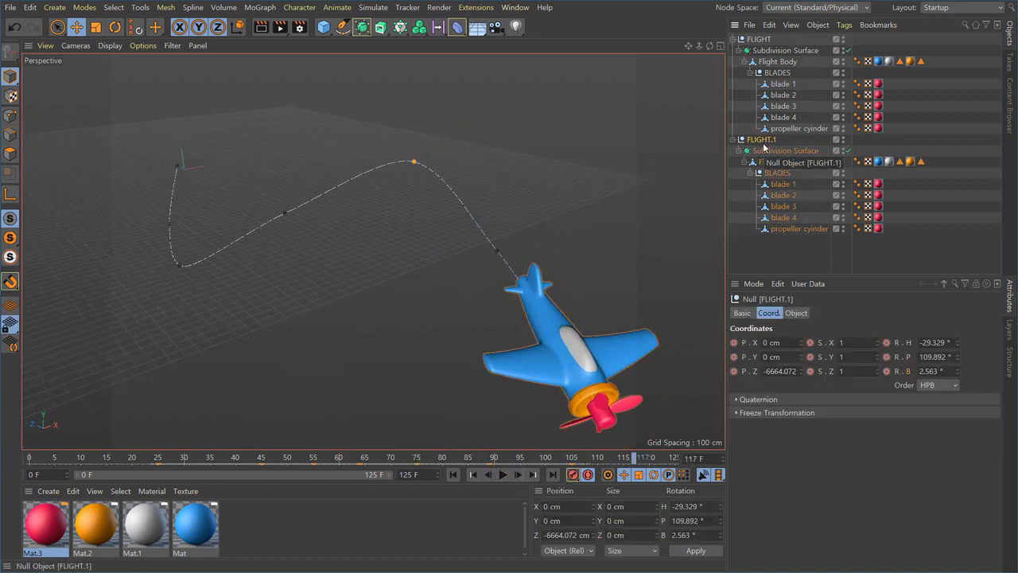
key(Delete)
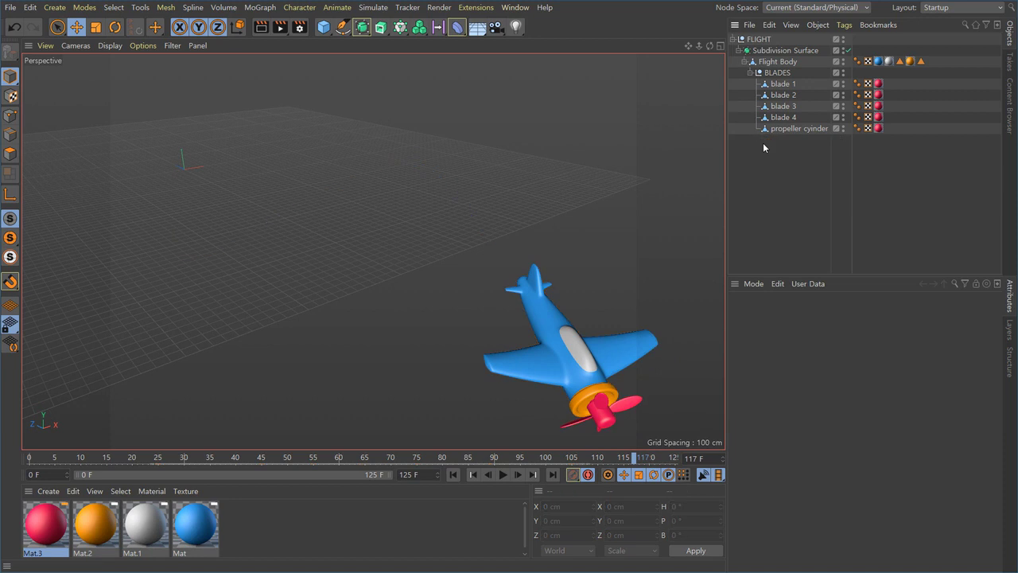
- Return to frame 0 and select the FLIGHT null, with its entire motion path in view
click(453, 475)
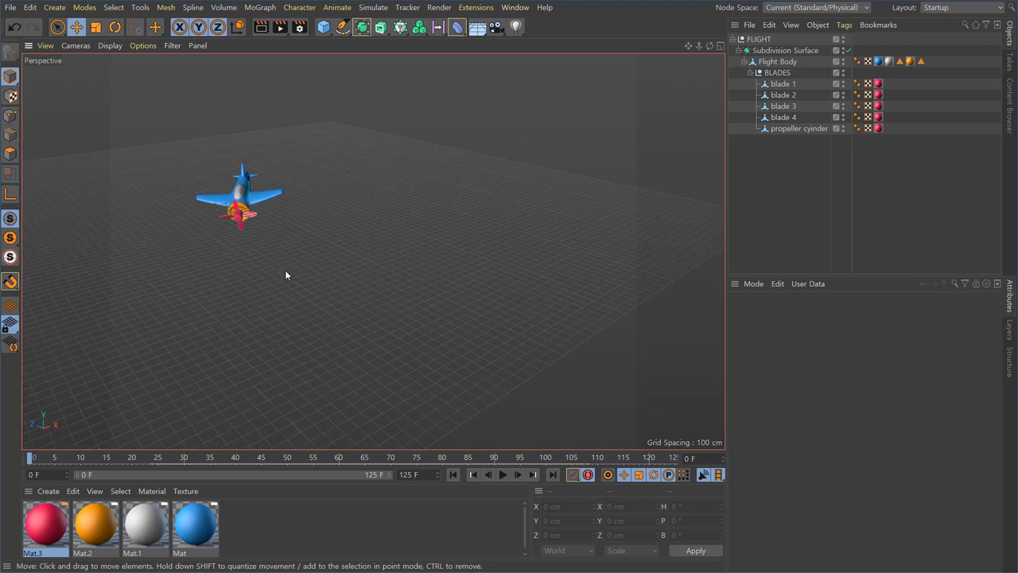
click(773, 43)
scroll(268, 325, up, 3)
scroll(303, 334, down, 1)
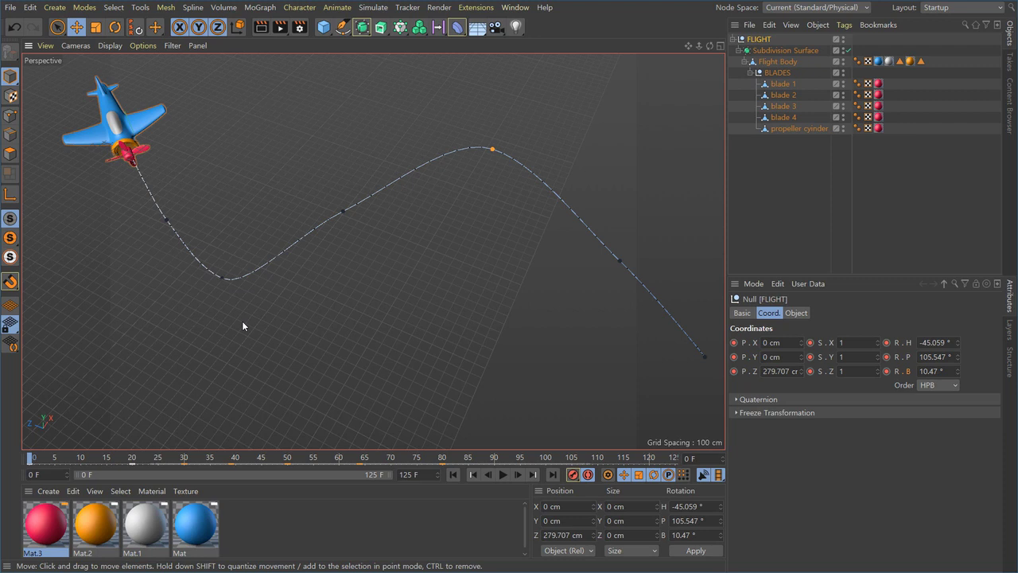
alt+drag(351, 263, 237, 160)
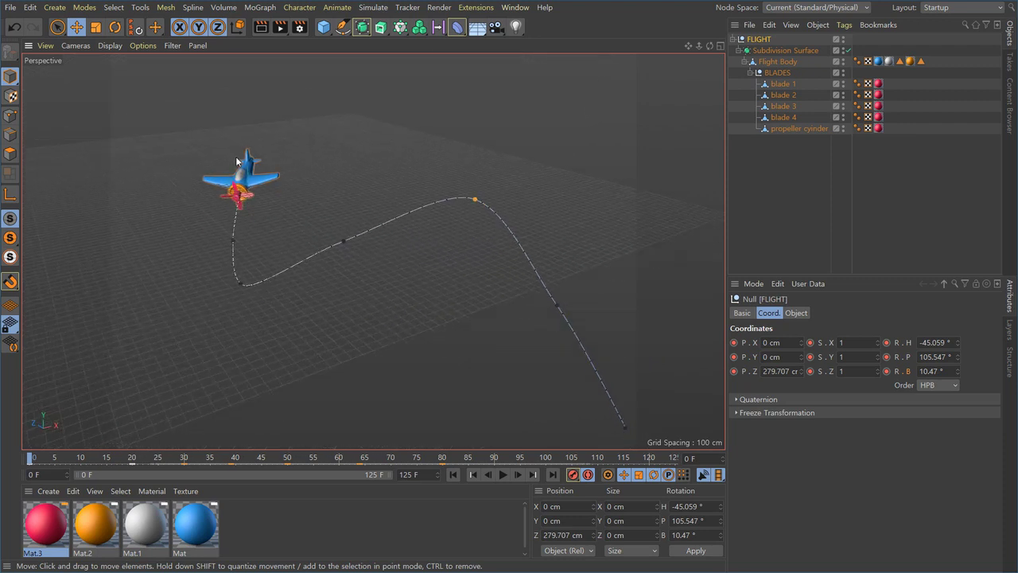
alt+drag(490, 358, 237, 283)
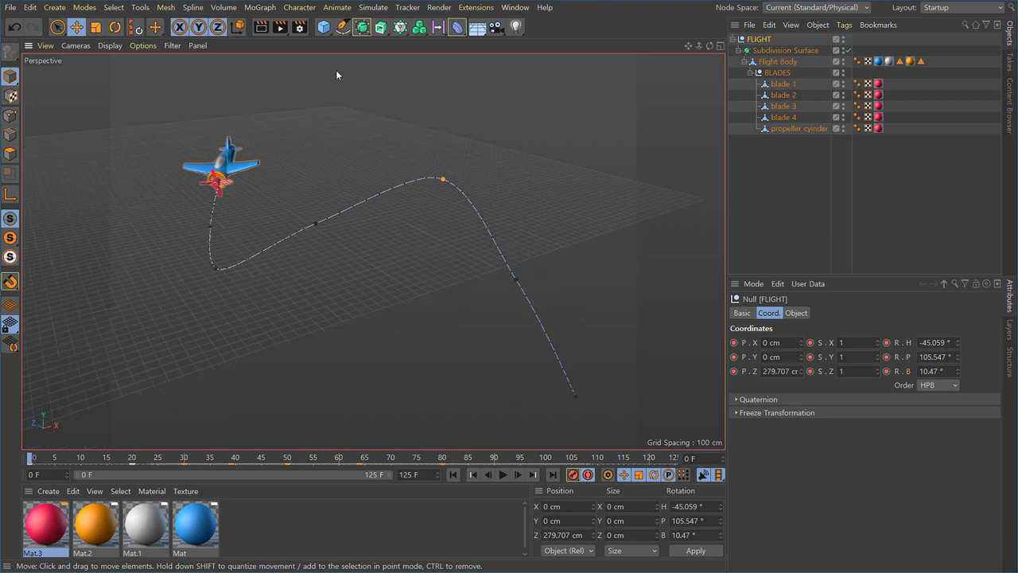
click(342, 27)
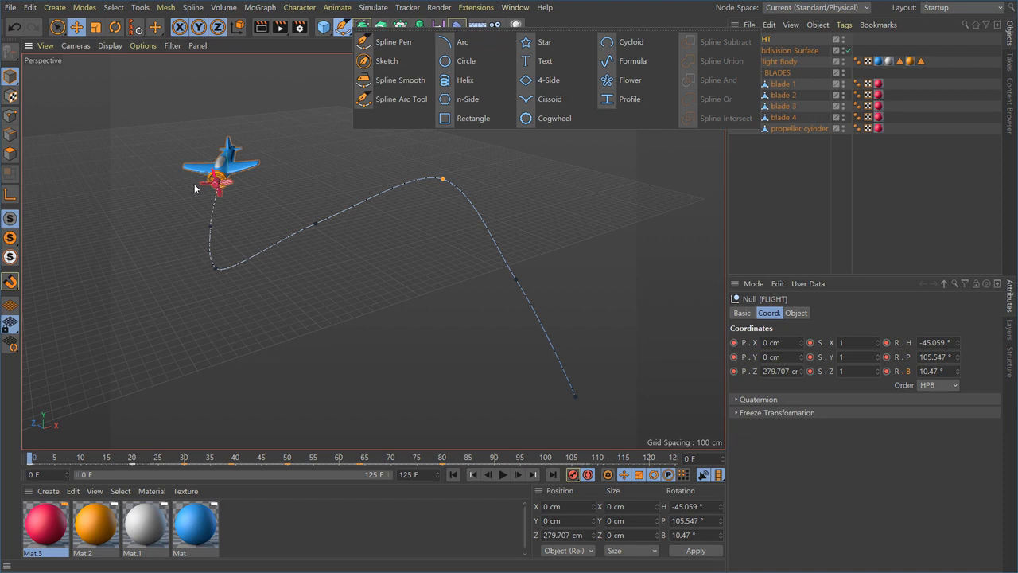
click(233, 324)
alt+middle_drag(332, 306, 338, 326)
click(323, 161)
click(238, 183)
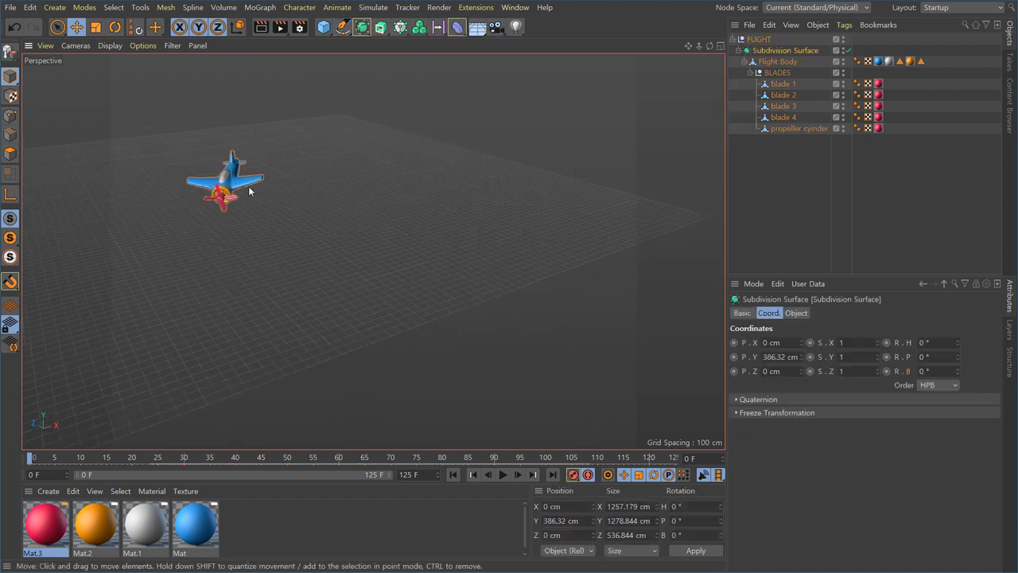
- Delete the position, scale and rotation animation tracks of the FLIGHT null
click(760, 39)
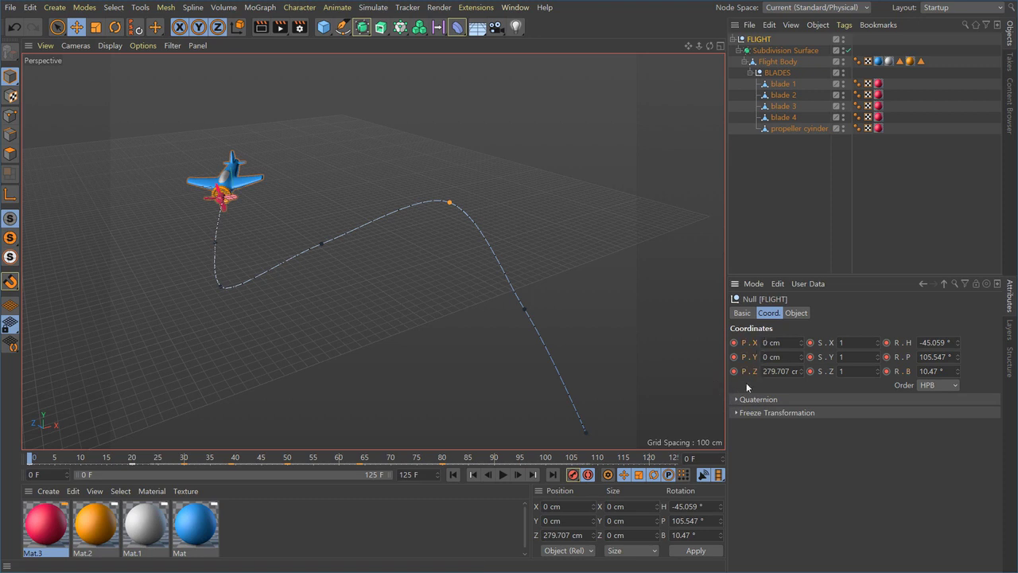
right_click(745, 343)
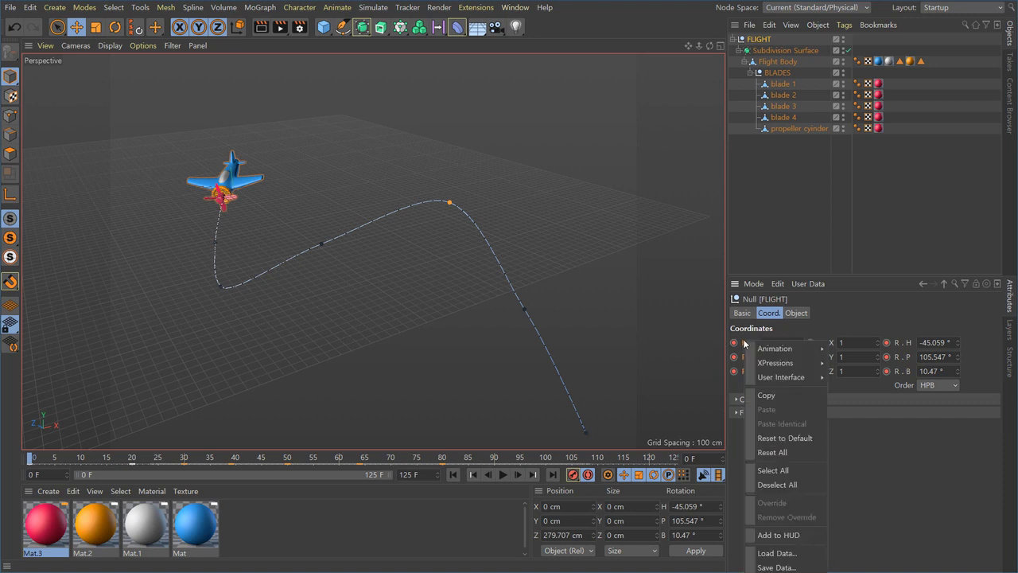
mouse_move(783, 349)
click(875, 438)
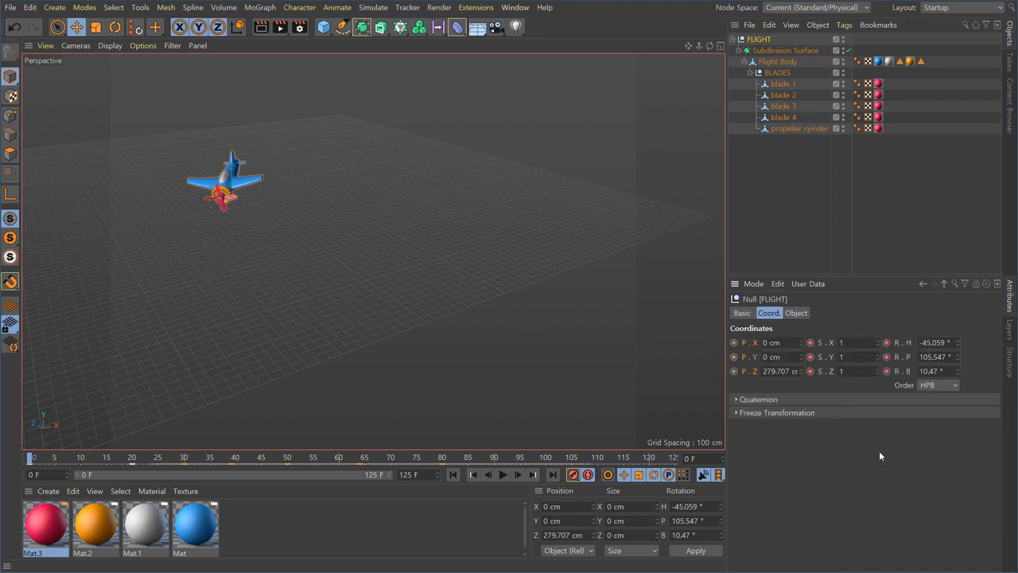
right_click(824, 348)
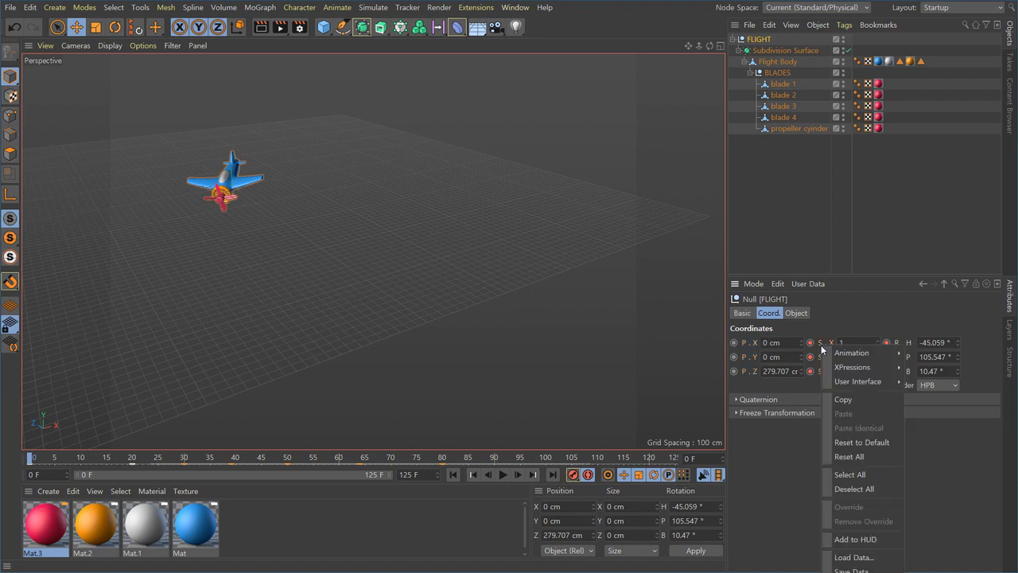
mouse_move(837, 357)
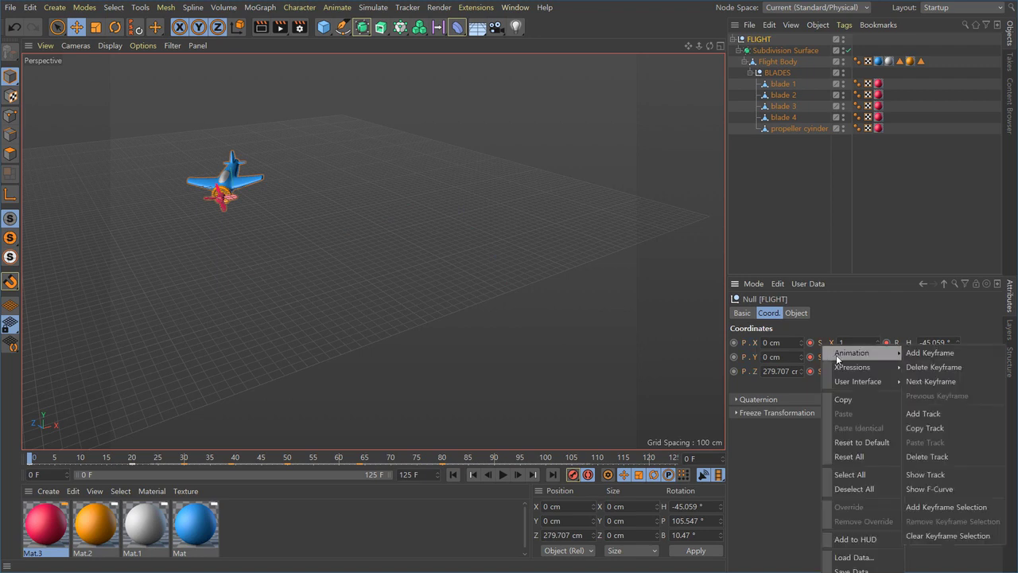
click(929, 453)
right_click(898, 345)
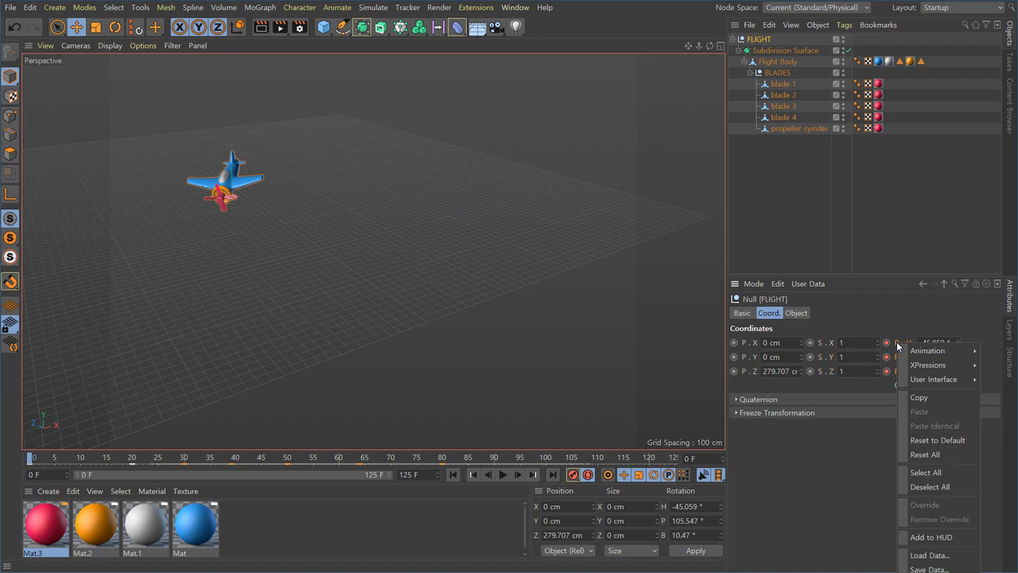
mouse_move(930, 351)
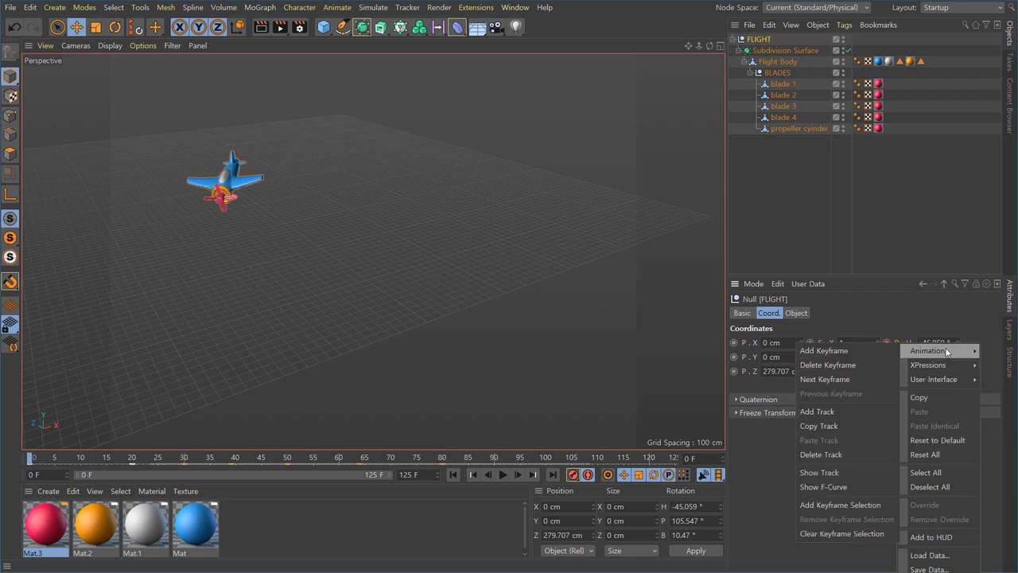
click(824, 431)
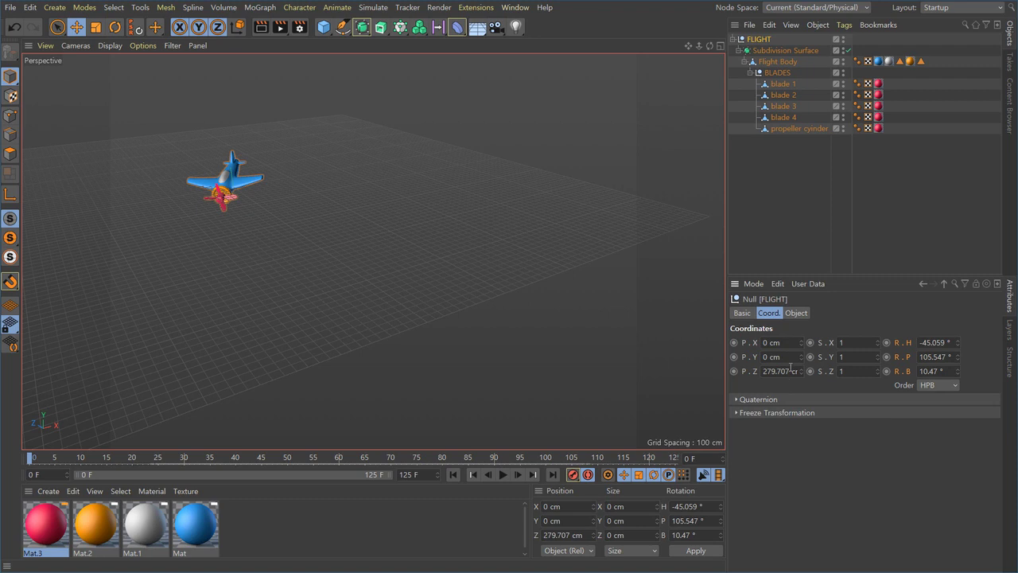
- Set the FLIGHT null's heading, pitch and bank rotation to 0°
click(933, 342)
text(0)
key(Tab)
text(0)
key(Tab)
text(0)
key(Tab)
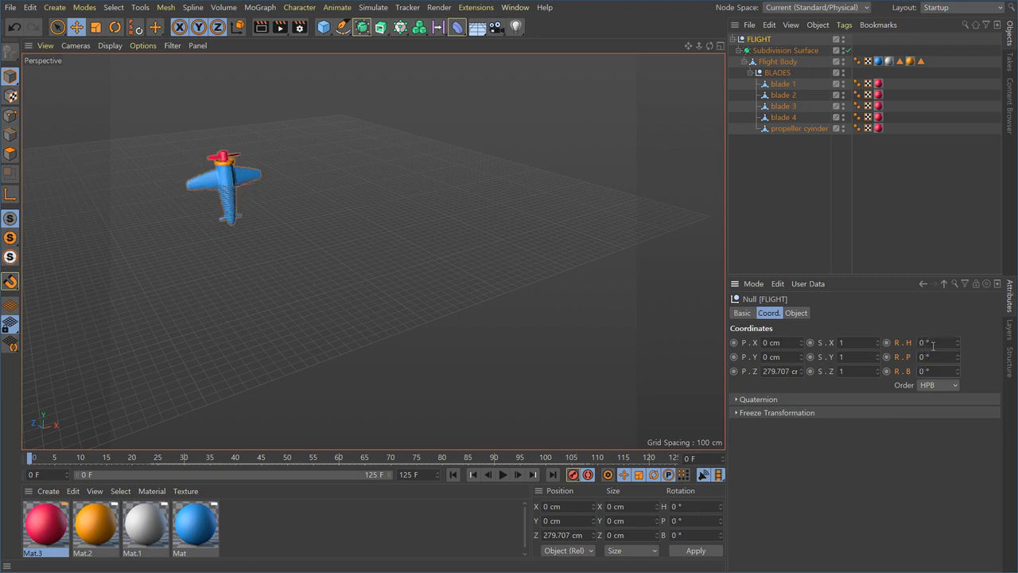
- Set the FLIGHT null's pitch rotation to 90° and its Z position to 0 cm
alt+drag(325, 169, 390, 335)
drag(955, 360, 949, 358)
key(BackSpace)
key(BackSpace)
text(90)
key(Return)
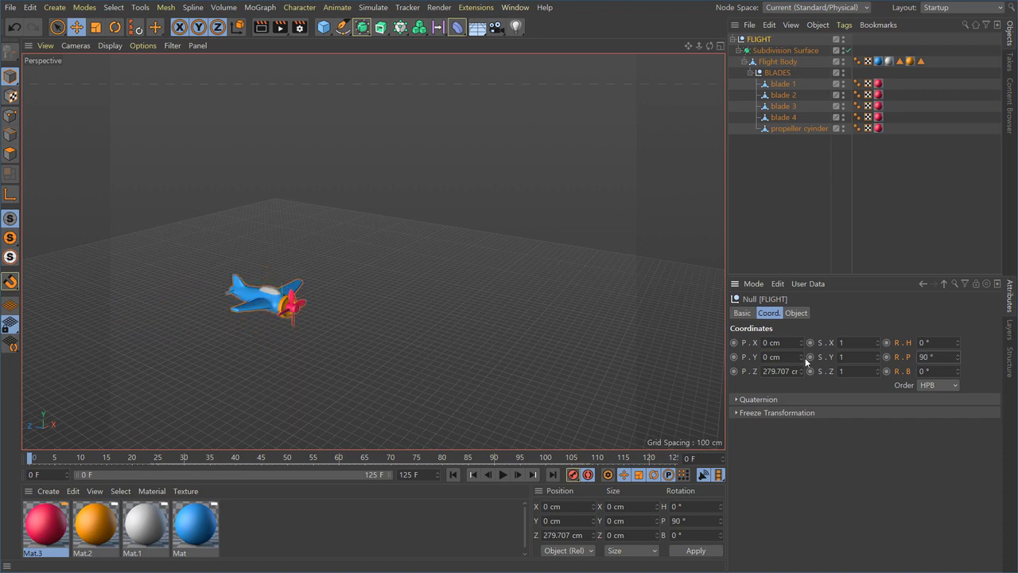
alt+drag(364, 335, 336, 357)
click(780, 371)
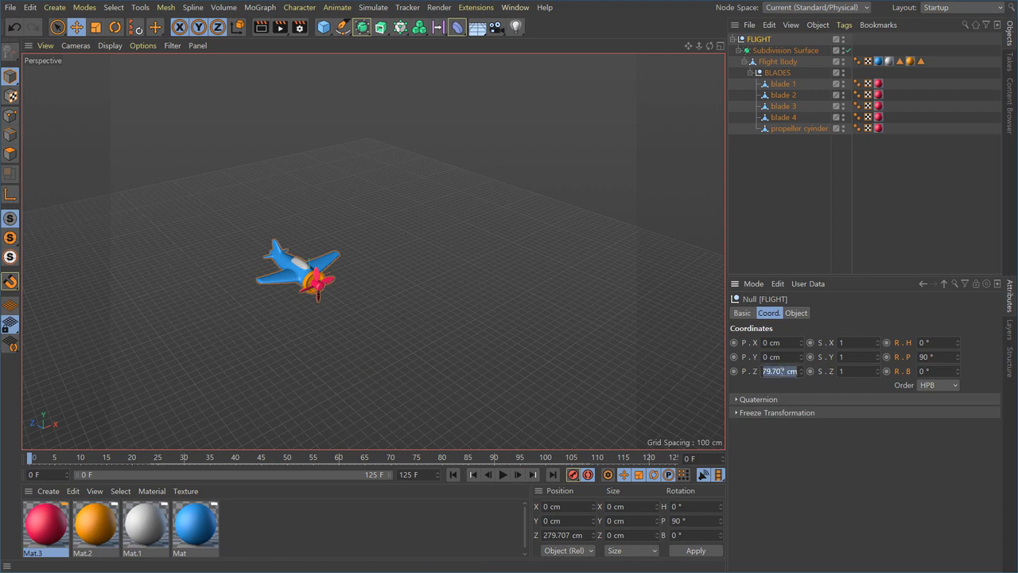
text(0)
key(Return)
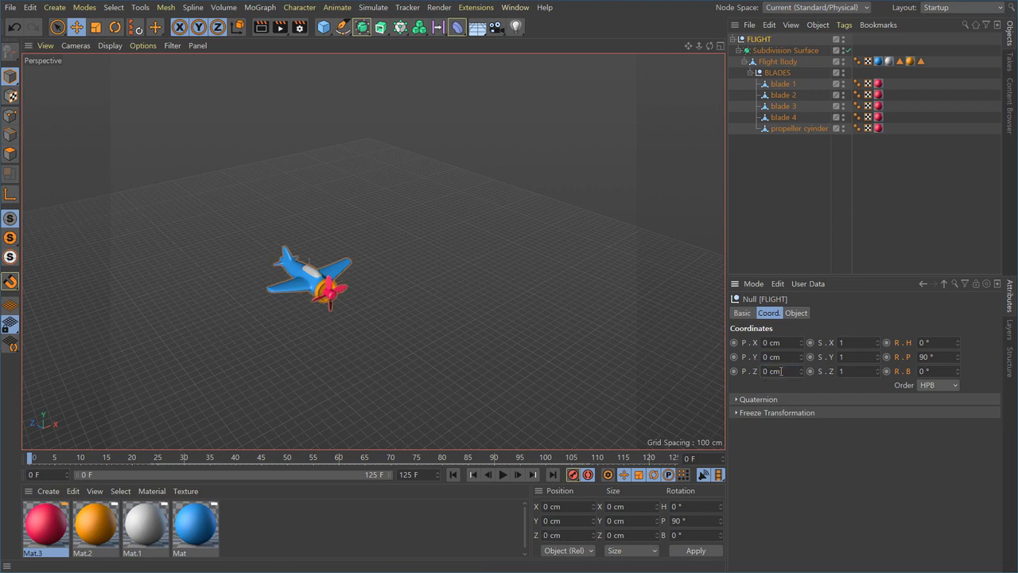
- Delete the bank rotation animation track of the BLADES null and scrub the timeline to check the airplane for leftover motion
alt+drag(271, 296, 337, 357)
scroll(337, 356, up, 3)
click(75, 458)
drag(76, 459, 3, 475)
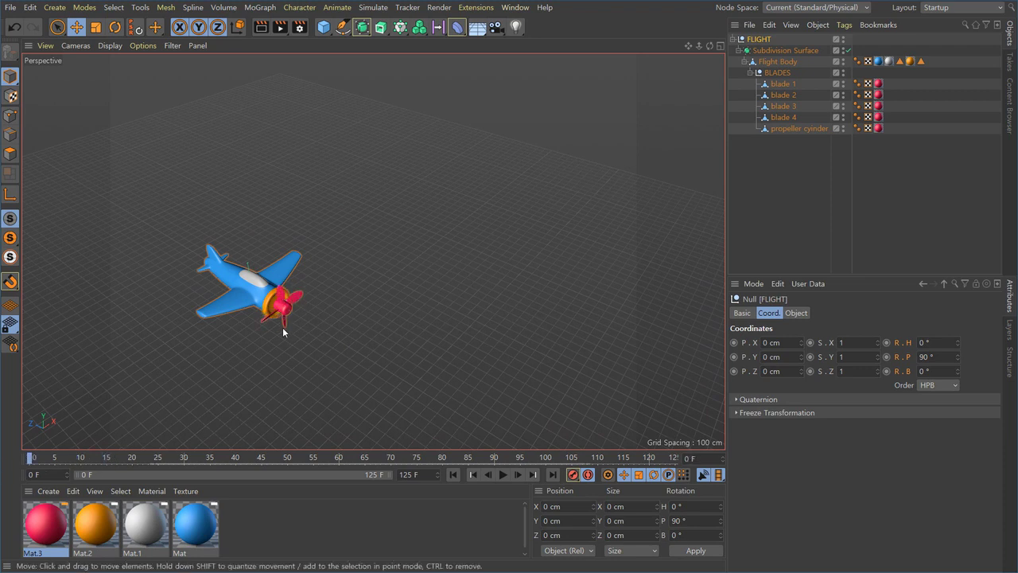
click(777, 73)
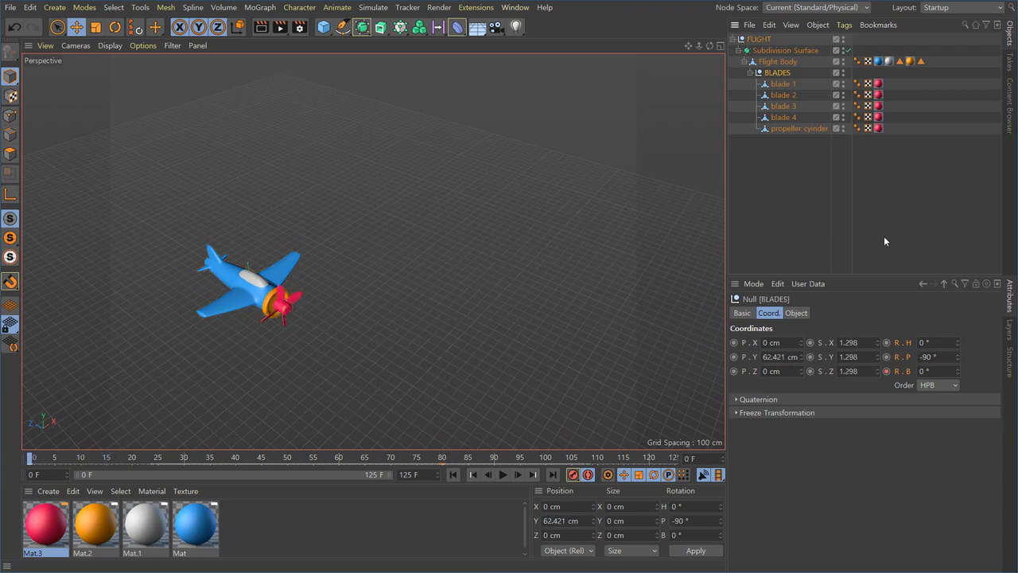
right_click(891, 372)
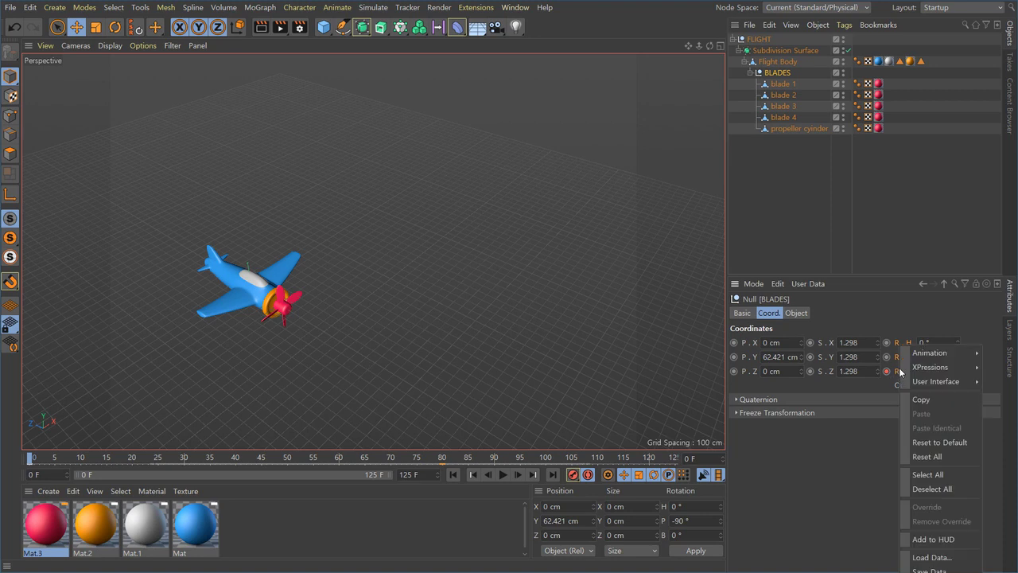
mouse_move(911, 353)
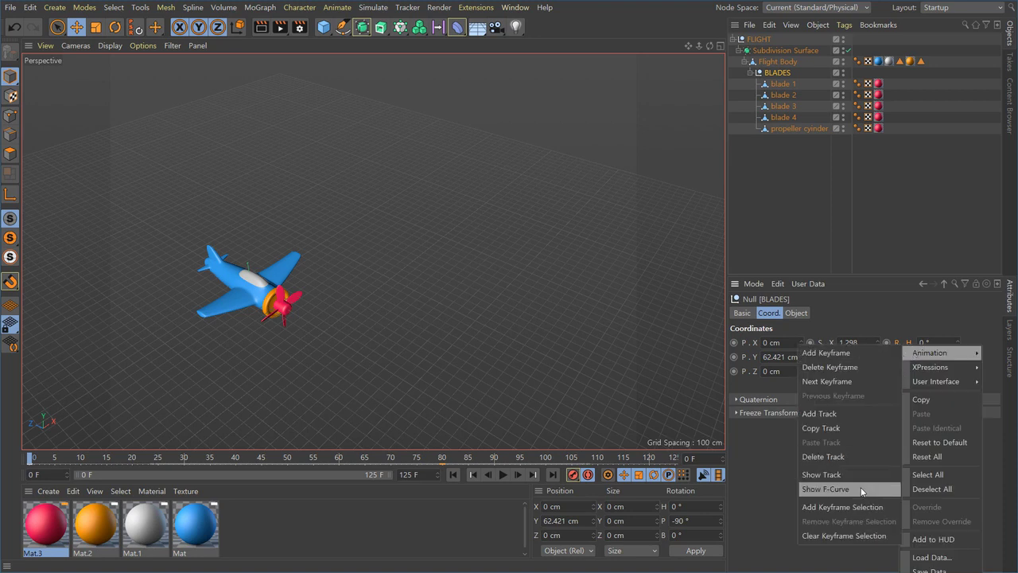
click(843, 456)
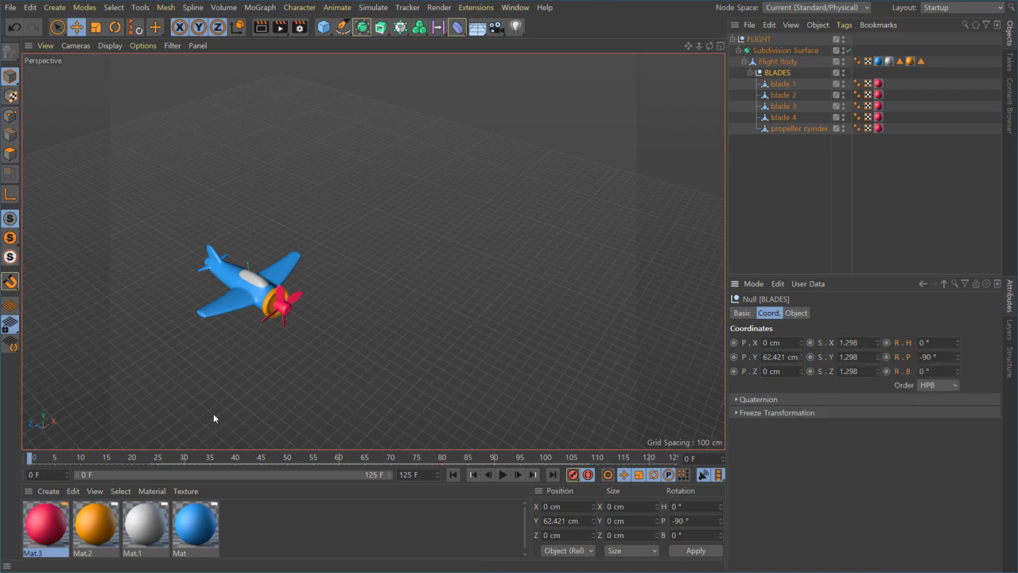
drag(31, 458, 169, 462)
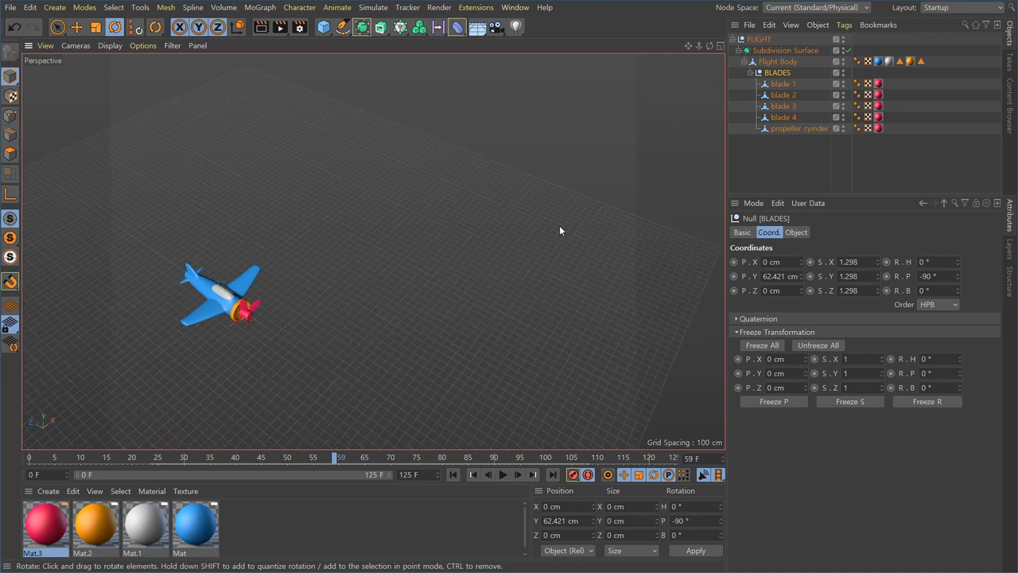
- Rotate the FLIGHT null in bank and set its bank rotation to exactly 90°
click(760, 39)
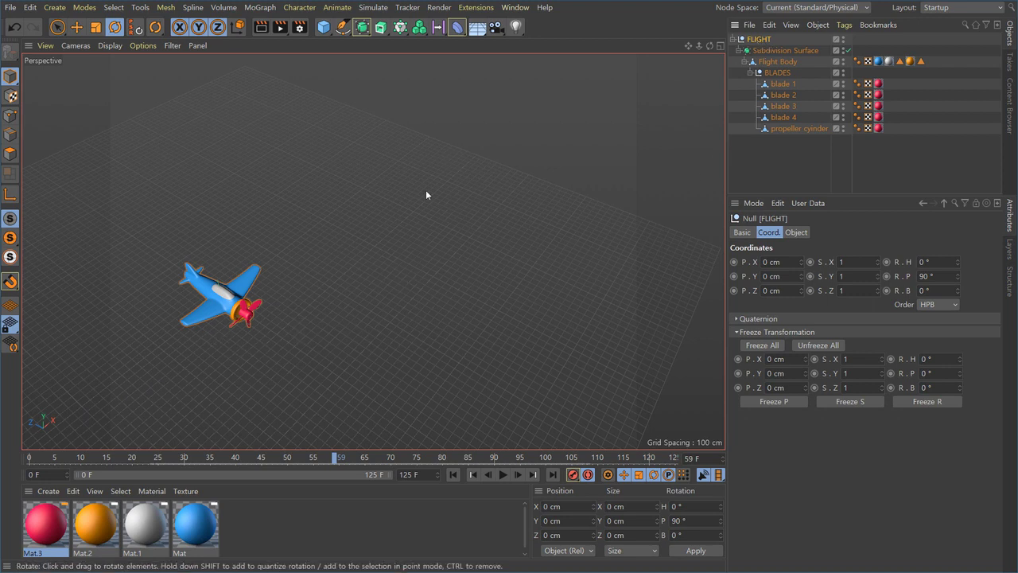
key(r)
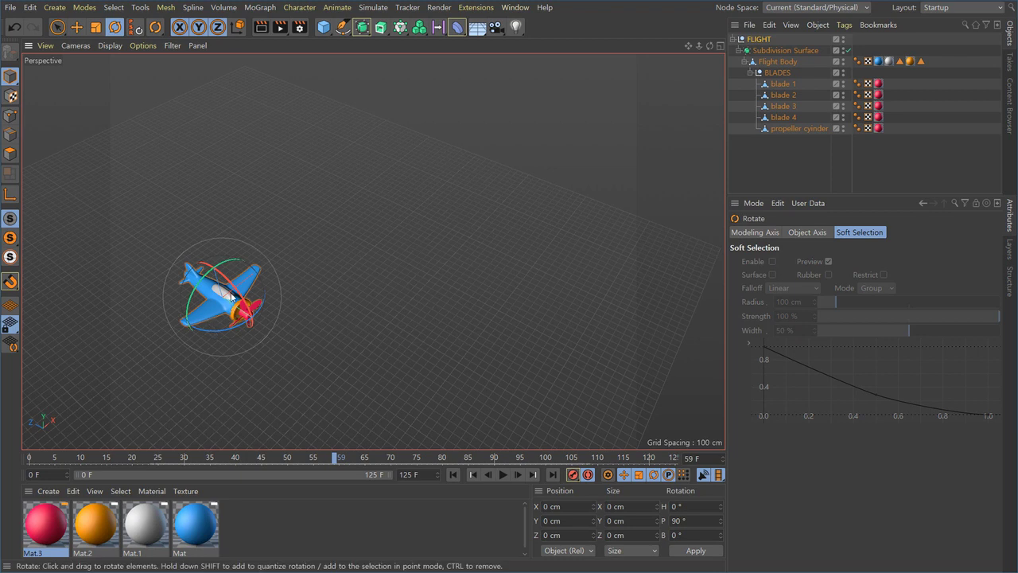
drag(222, 330, 282, 271)
click(762, 39)
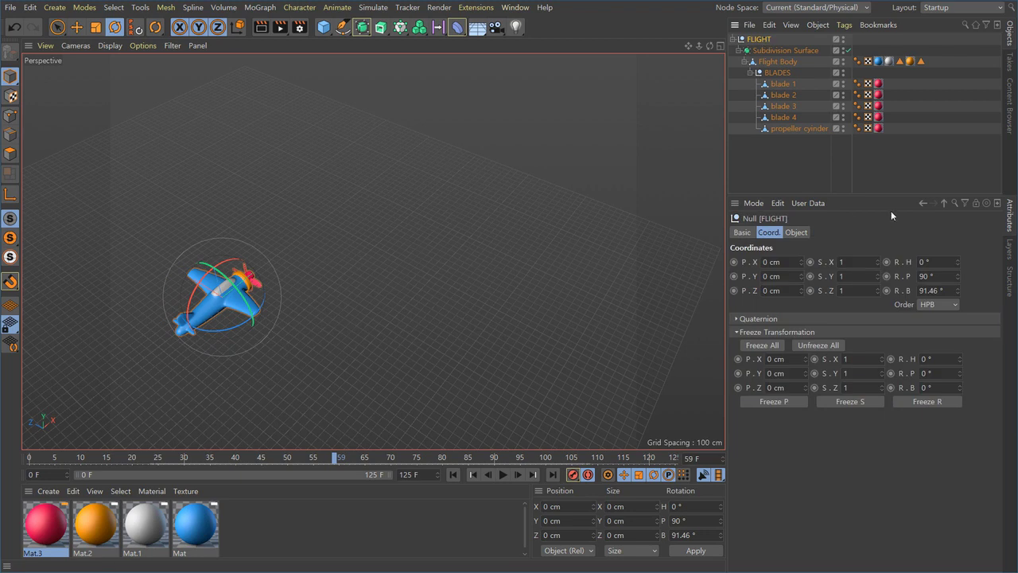
click(944, 291)
text(90)
key(Return)
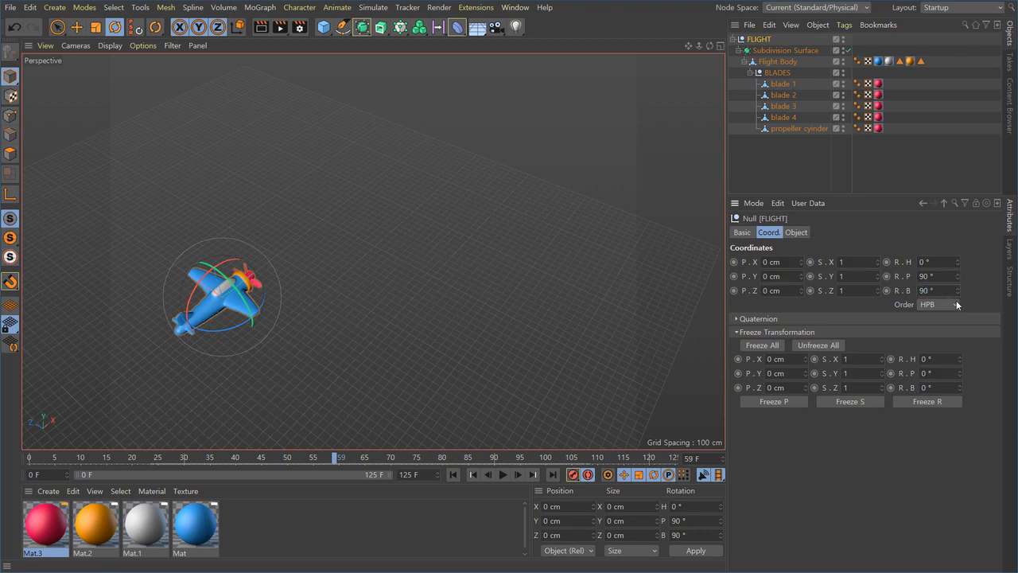
- Freeze the FLIGHT null's rotation values
mouse_move(268, 331)
alt+mouse_down()
mouse_move(194, 344)
mouse_move(258, 305)
mouse_move(300, 326)
mouse_move(263, 347)
alt+mouse_up()
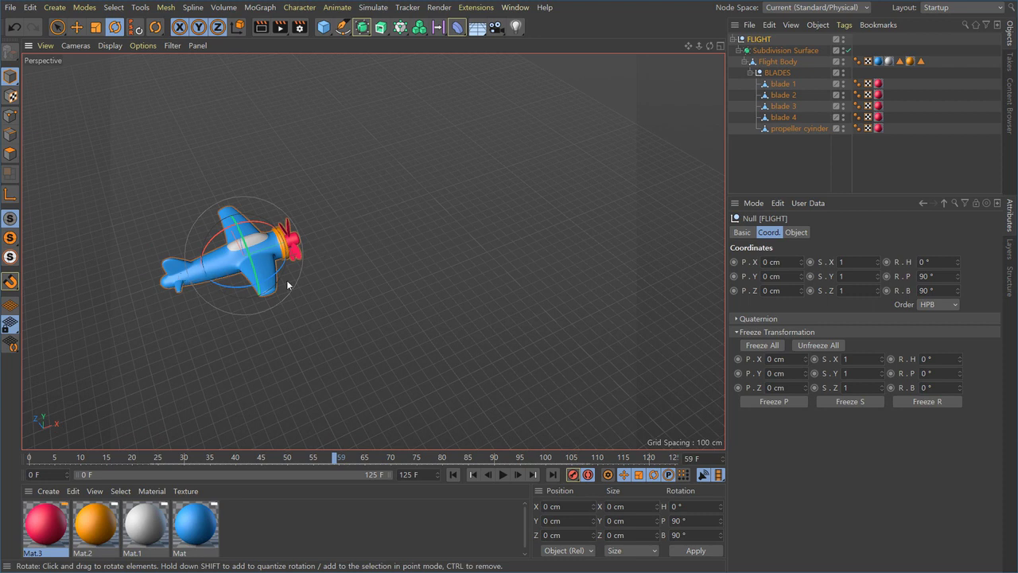
alt+drag(292, 298, 271, 350)
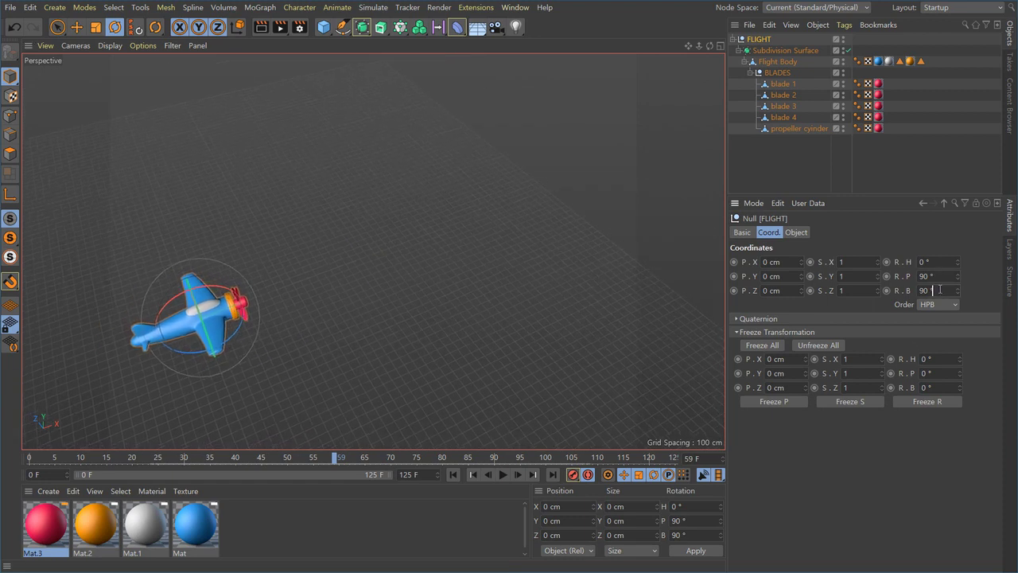
click(927, 402)
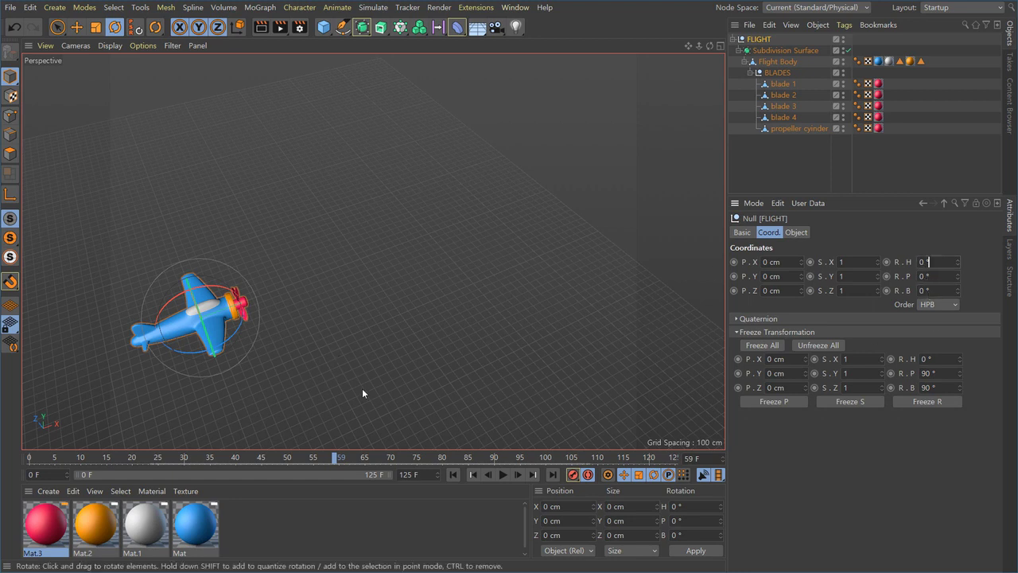
- Show the airplane in the top view with room ahead of it and activate the Spline Pen with the Bezier type
key(F2)
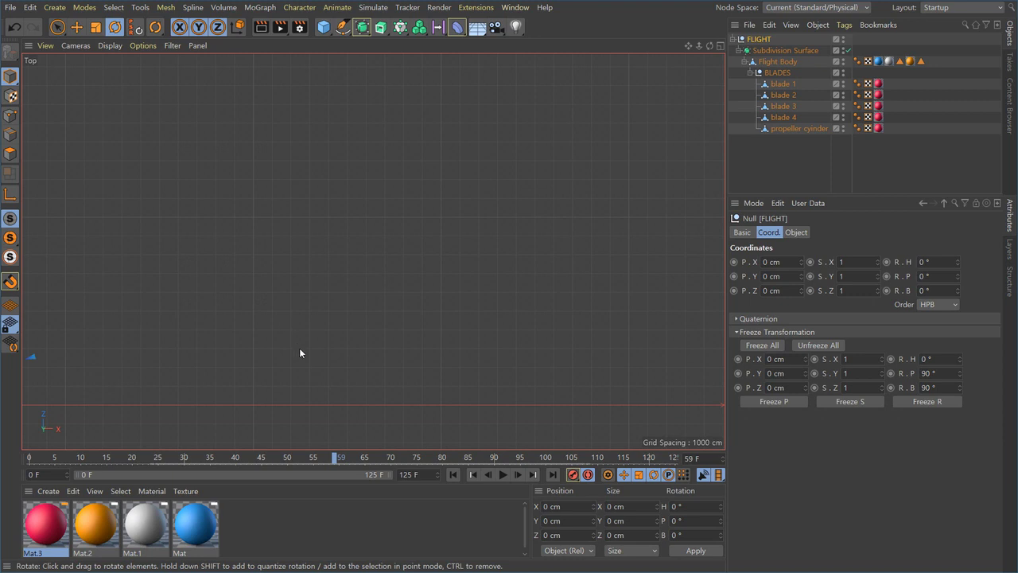
key(h)
alt+right_drag(483, 317, 381, 323)
alt+middle_drag(391, 334, 141, 274)
alt+middle_drag(256, 312, 185, 255)
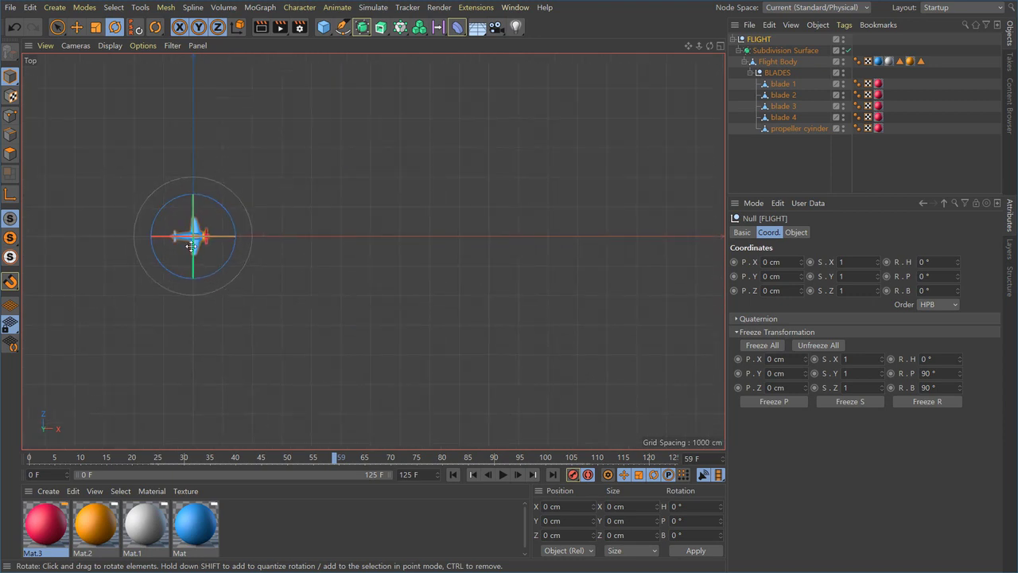
click(357, 213)
mouse_move(341, 31)
mouse_down()
mouse_move(402, 55)
mouse_move(399, 44)
mouse_up()
alt+middle_drag(318, 315, 225, 318)
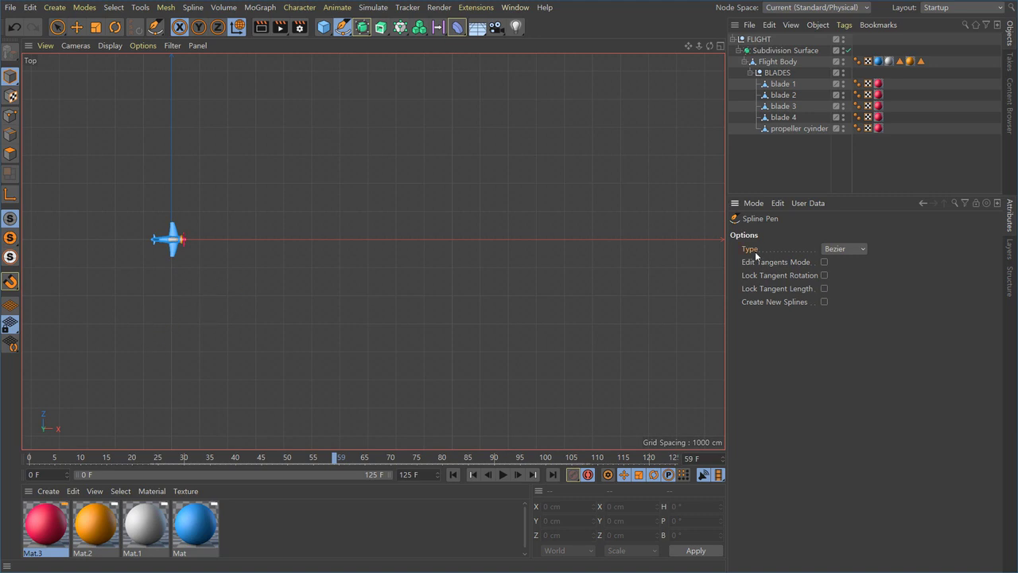
click(842, 249)
click(847, 319)
- Draw a winding five-point Bezier spline from the airplane along +X, bending at about X 6017, Z 3105 cm and X 11723, Z -2450 cm
click(172, 230)
drag(340, 152, 420, 151)
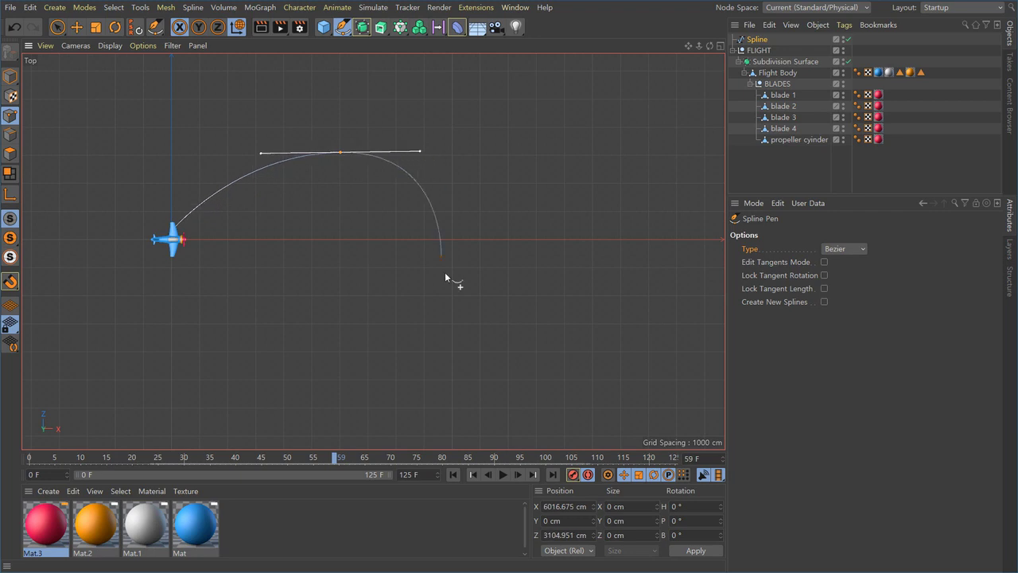
alt+middle_drag(430, 218, 347, 199)
drag(412, 288, 480, 345)
alt+middle_drag(480, 345, 365, 372)
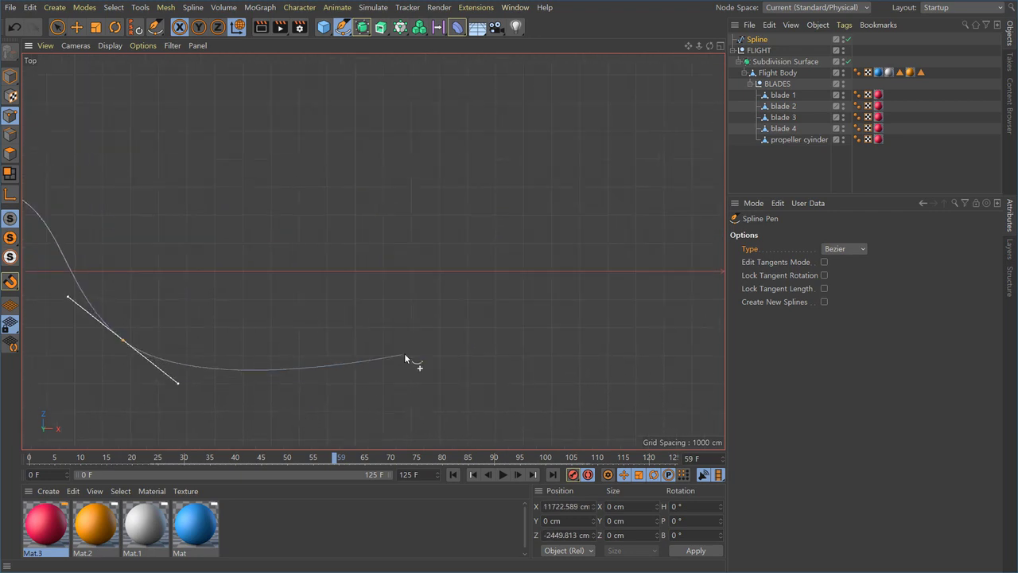
drag(469, 304, 535, 242)
alt+middle_drag(529, 296, 413, 358)
drag(508, 234, 534, 226)
key(Escape)
- In the perspective view, lower the spline's second point, at about X 6017, Z 3105 cm, along the Y axis
alt+right_drag(323, 377, 253, 378)
alt+middle_drag(286, 375, 372, 336)
alt+right_drag(343, 330, 385, 342)
key(F1)
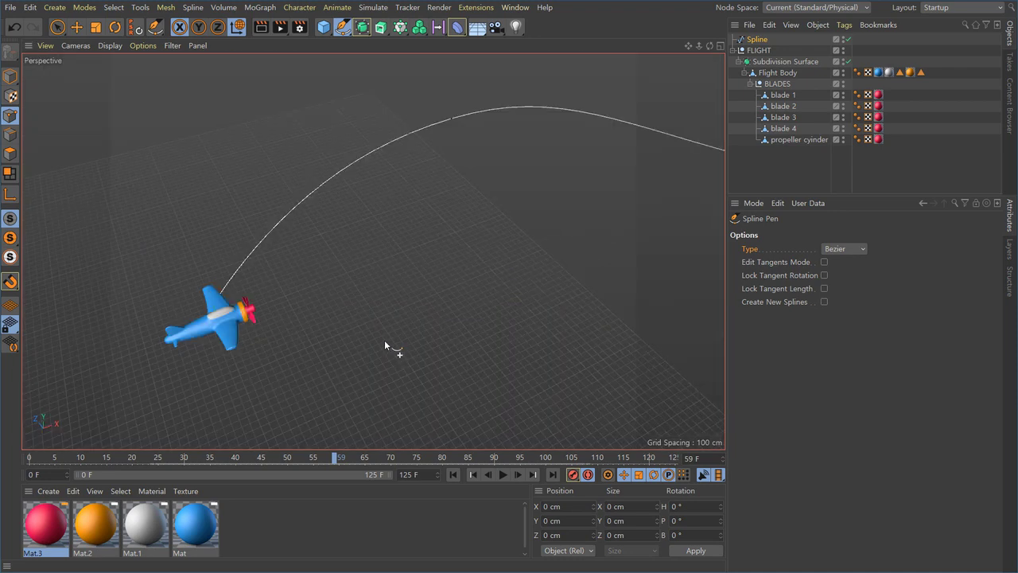
alt+drag(466, 299, 271, 260)
click(311, 220)
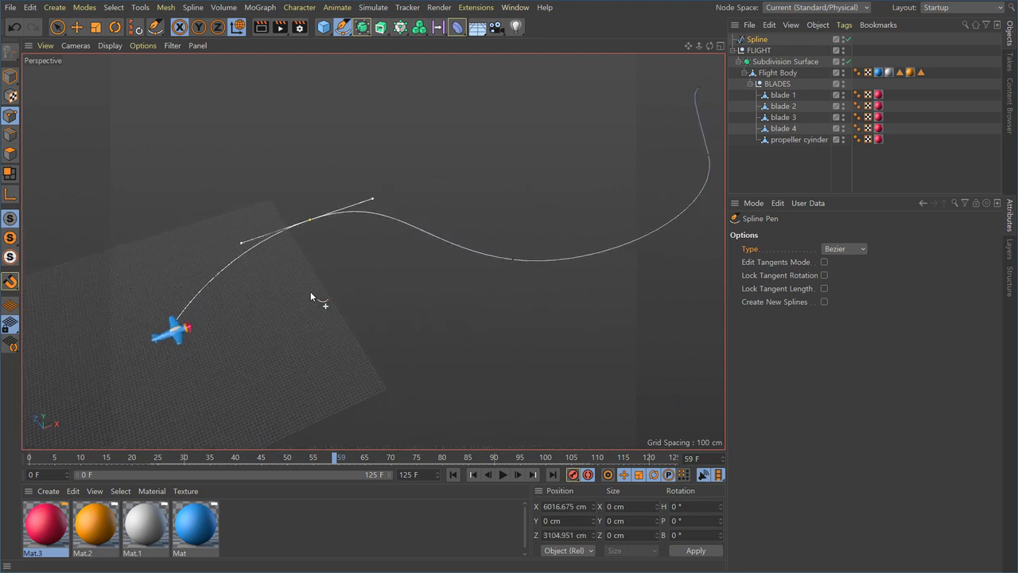
key(e)
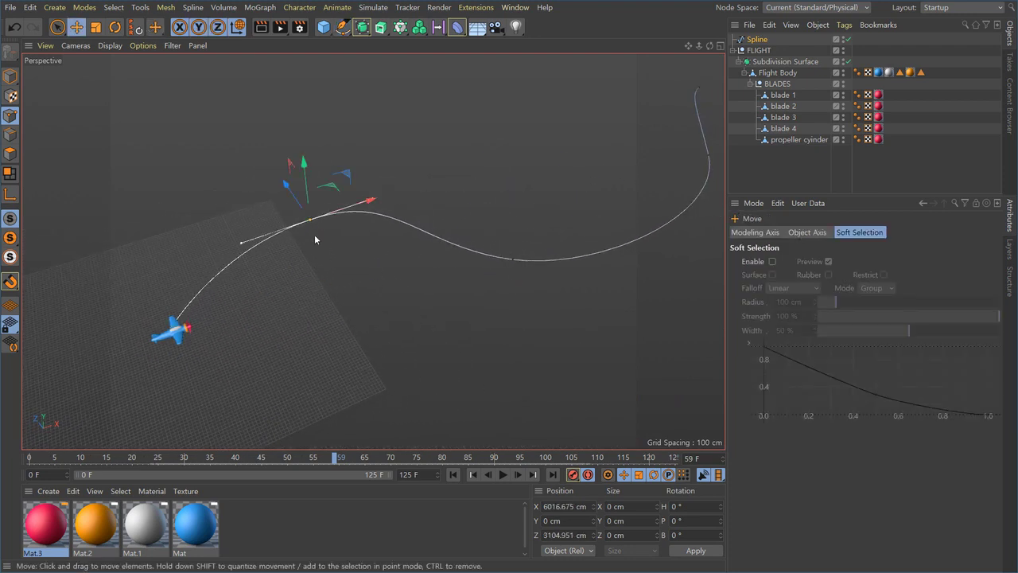
drag(302, 159, 315, 259)
- Raise the spline's third point to about Y 3362 cm and shift the fourth point along the Y axis
alt+drag(652, 279, 421, 306)
ctrl+click(422, 305)
drag(419, 252, 419, 230)
click(613, 196)
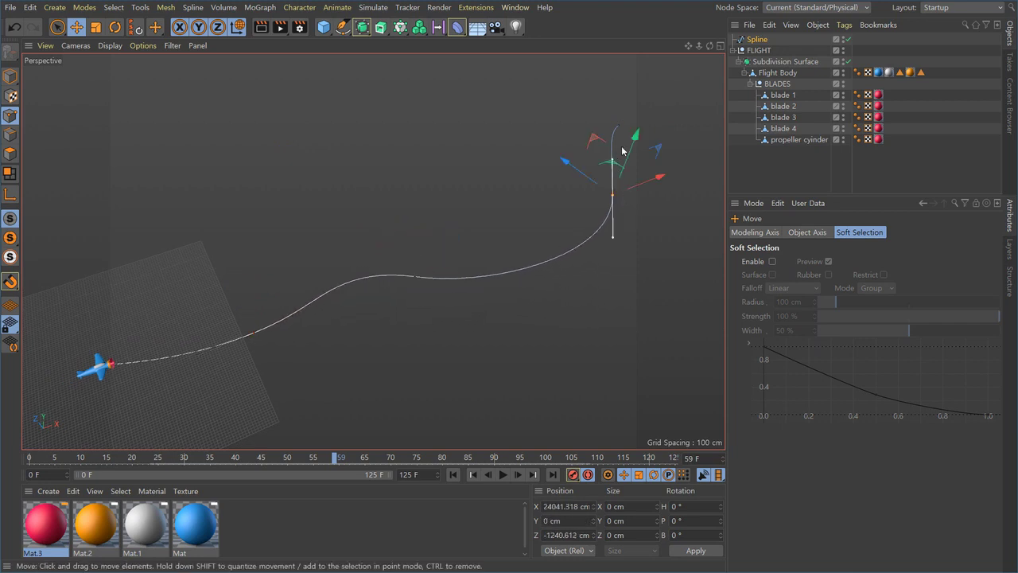
drag(637, 133, 414, 342)
- Tilt the tangent handles of the spline's third point slightly to adjust its bend
click(486, 372)
alt+drag(413, 342, 351, 209)
click(366, 204)
alt+drag(346, 292, 468, 318)
click(413, 325)
click(401, 129)
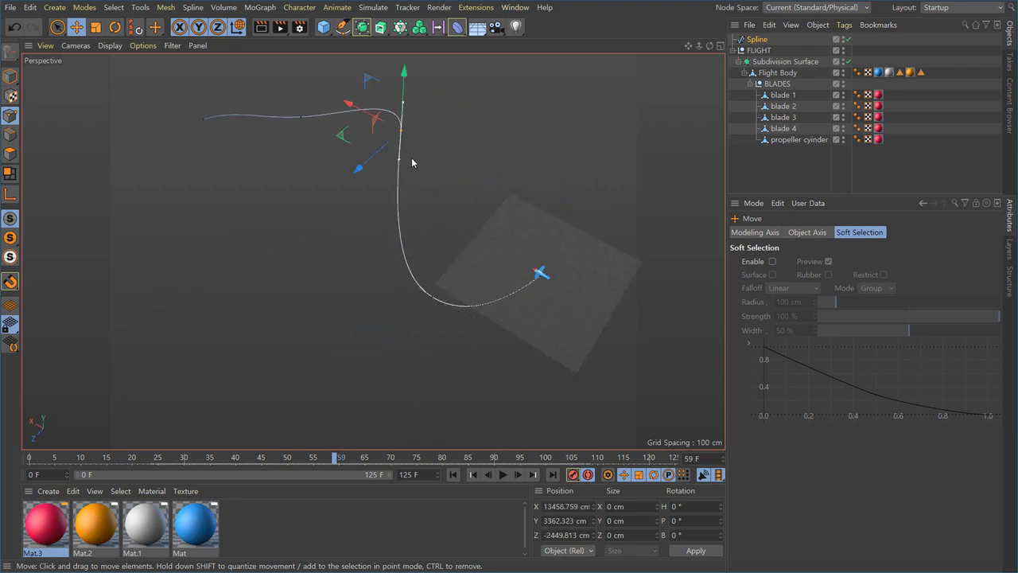
drag(402, 164, 407, 167)
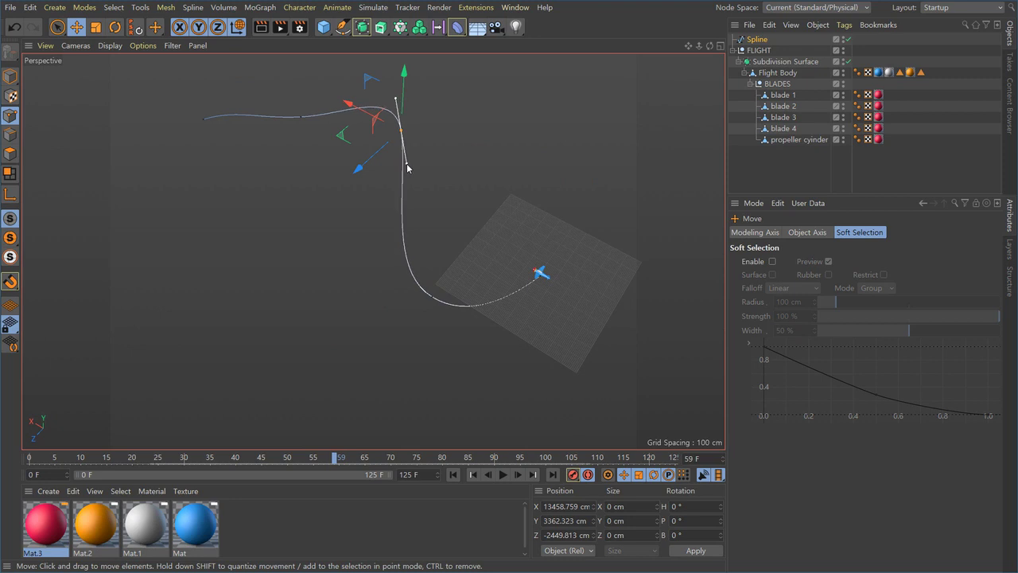
- Return from point editing to Model mode with the Move tool active and deselect the spline
alt+drag(463, 241, 435, 351)
key(9)
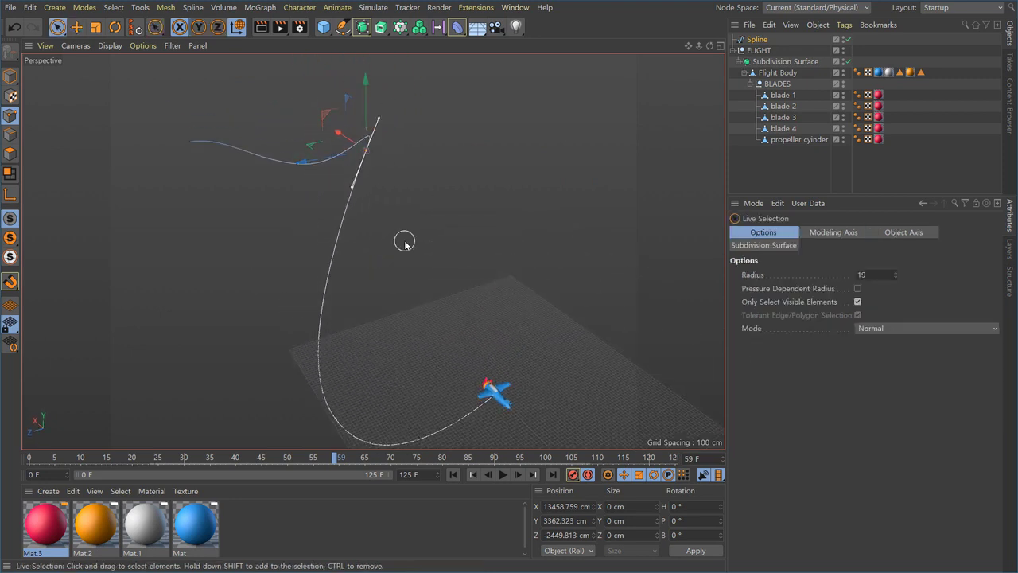
key(Return)
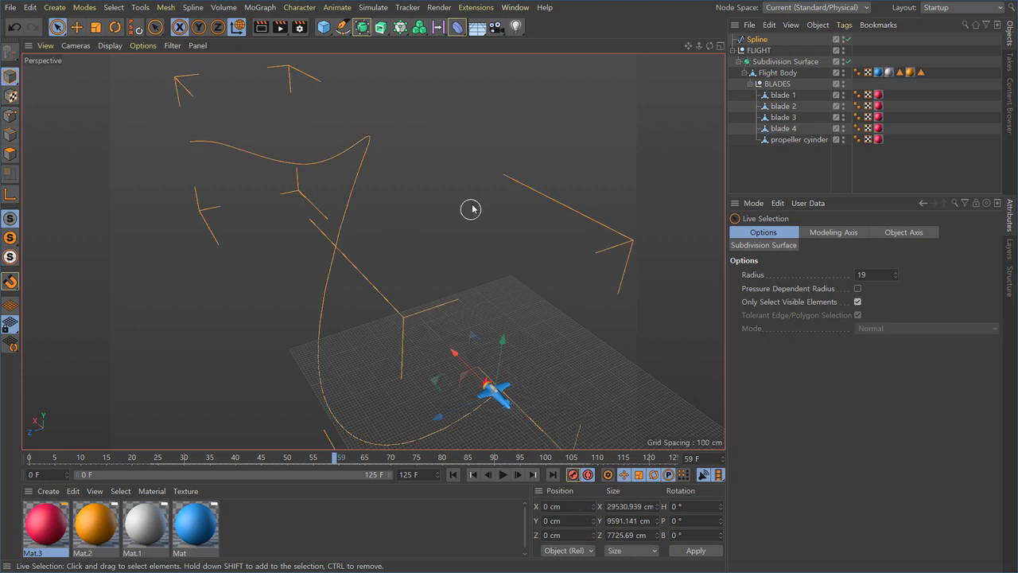
key(e)
click(482, 127)
alt+drag(509, 301, 452, 320)
alt+right_drag(452, 320, 390, 326)
alt+middle_drag(391, 327, 411, 268)
- Add an Align to Spline tag to the FLIGHT null and show the tag's properties
click(763, 51)
mouse_move(489, 277)
alt+mouse_down()
mouse_move(318, 282)
mouse_move(474, 280)
alt+mouse_up()
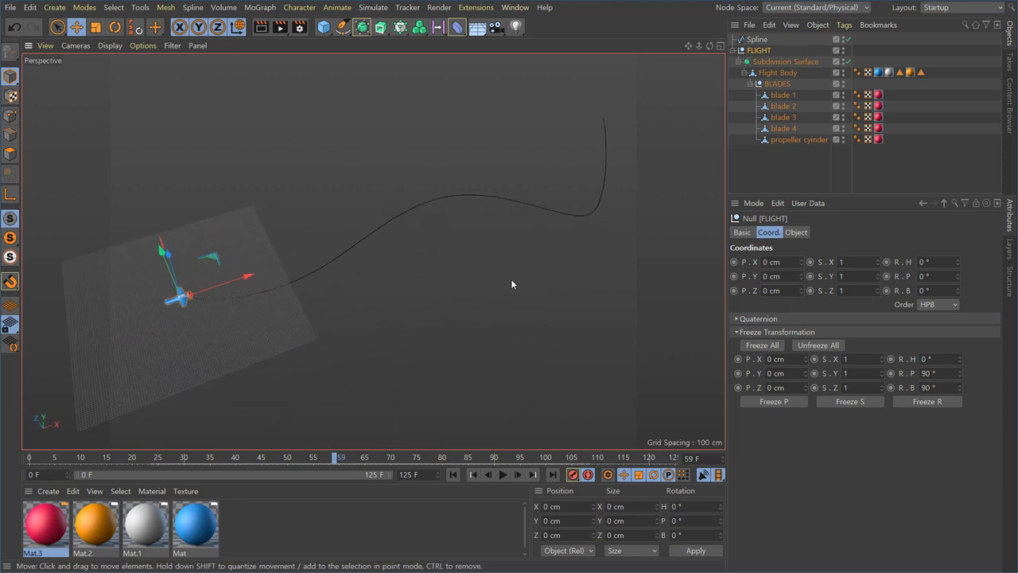
right_click(760, 49)
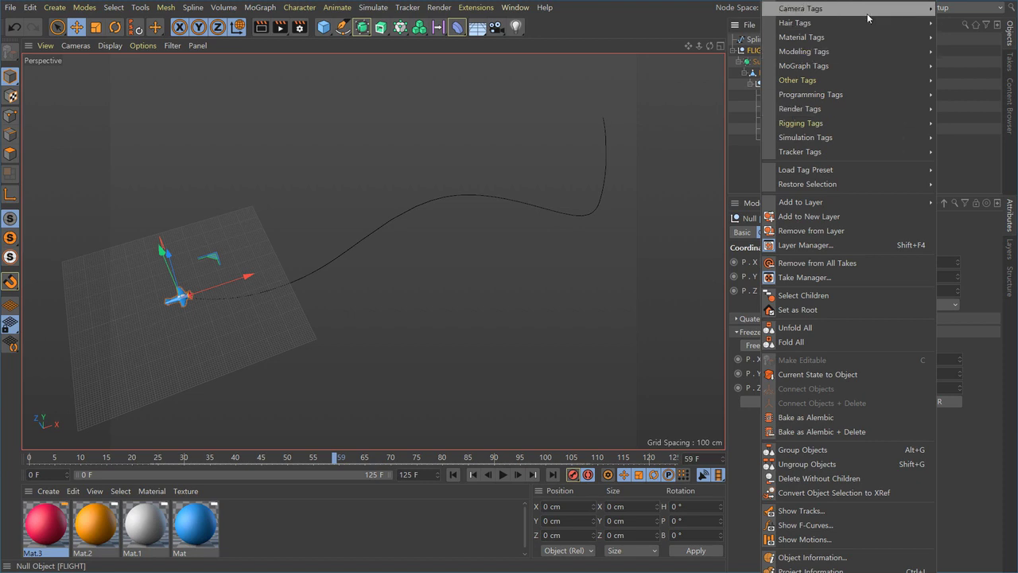
mouse_move(875, 8)
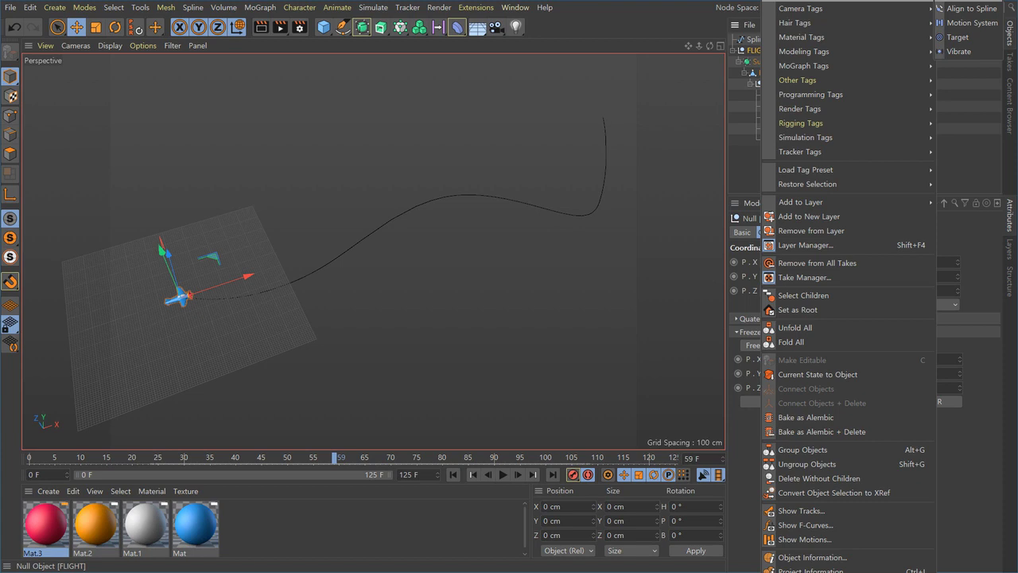
click(972, 9)
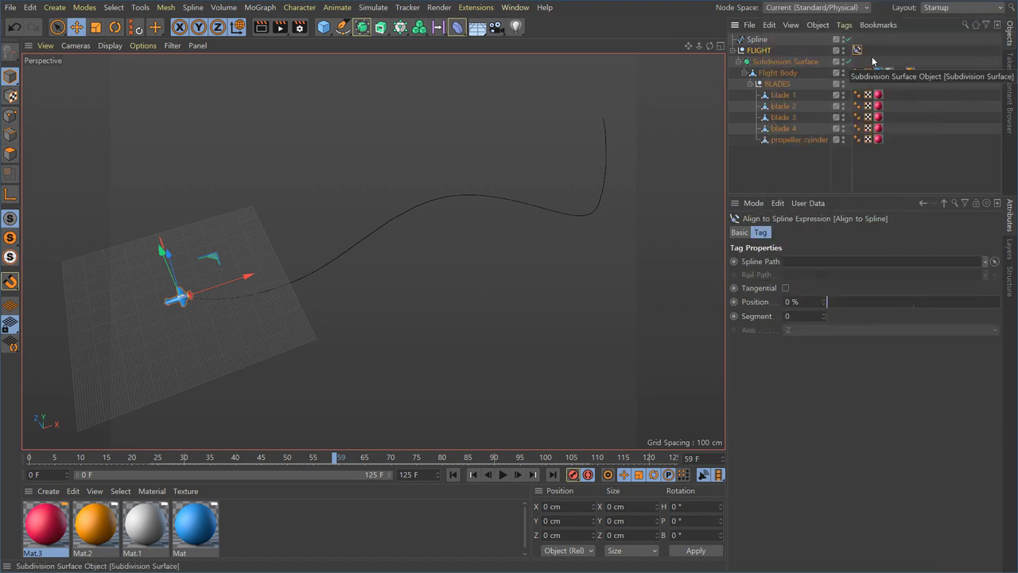
click(746, 51)
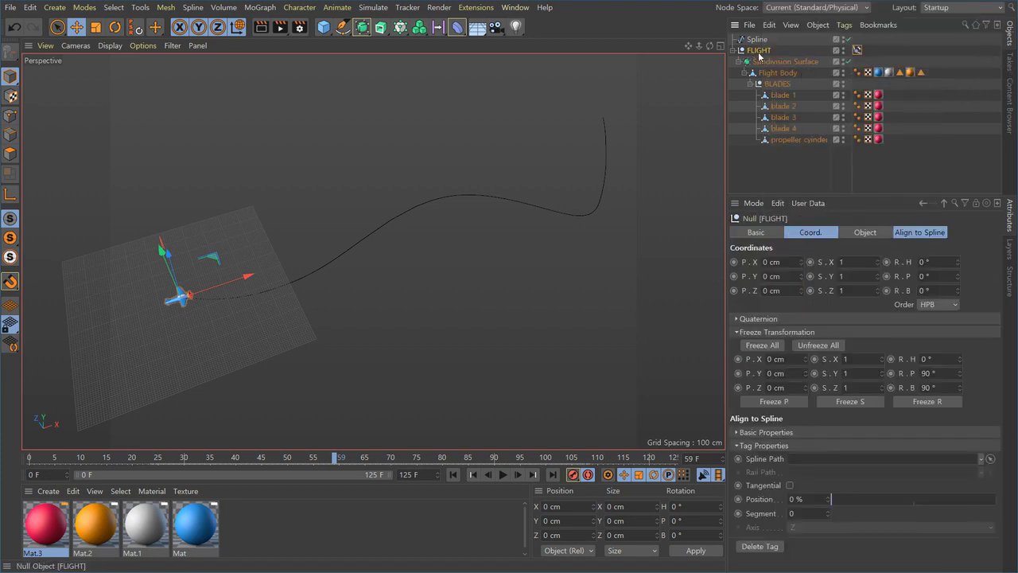
click(857, 50)
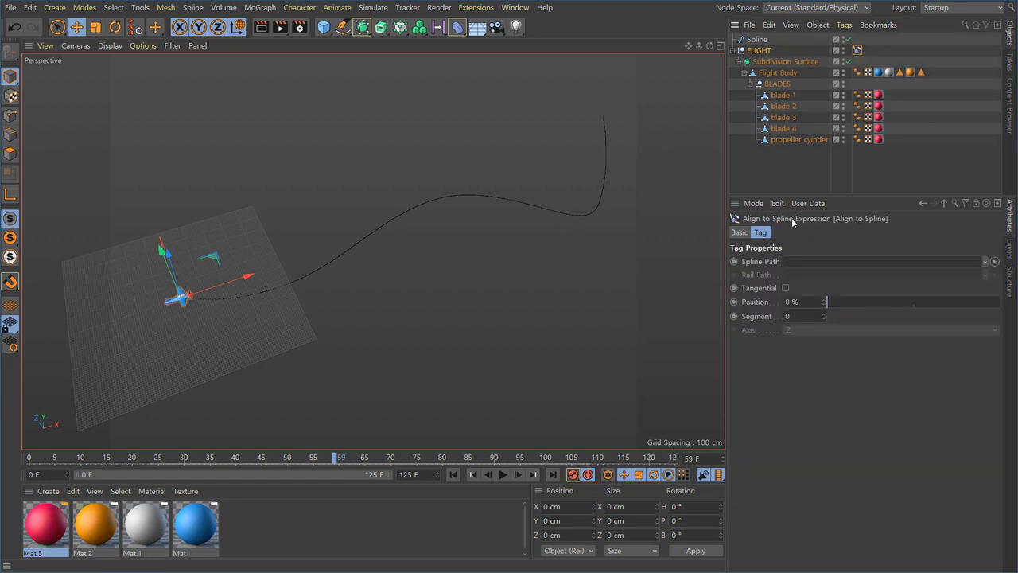
- Assign the drawn flight spline as the Spline Path of the Align to Spline tag
click(760, 262)
alt+middle_drag(495, 299, 439, 346)
alt+right_drag(454, 343, 505, 353)
alt+drag(505, 353, 531, 284)
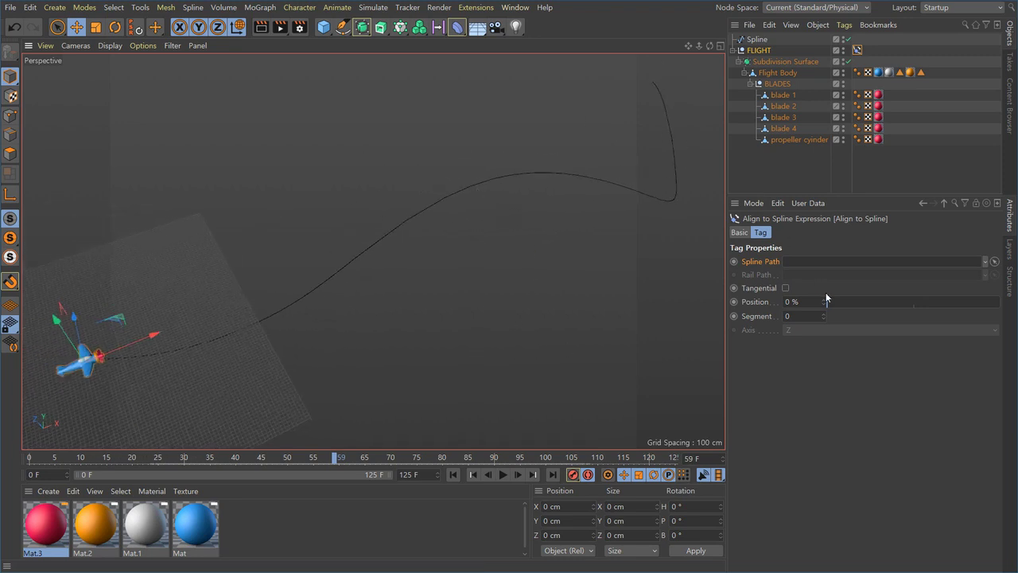
click(995, 263)
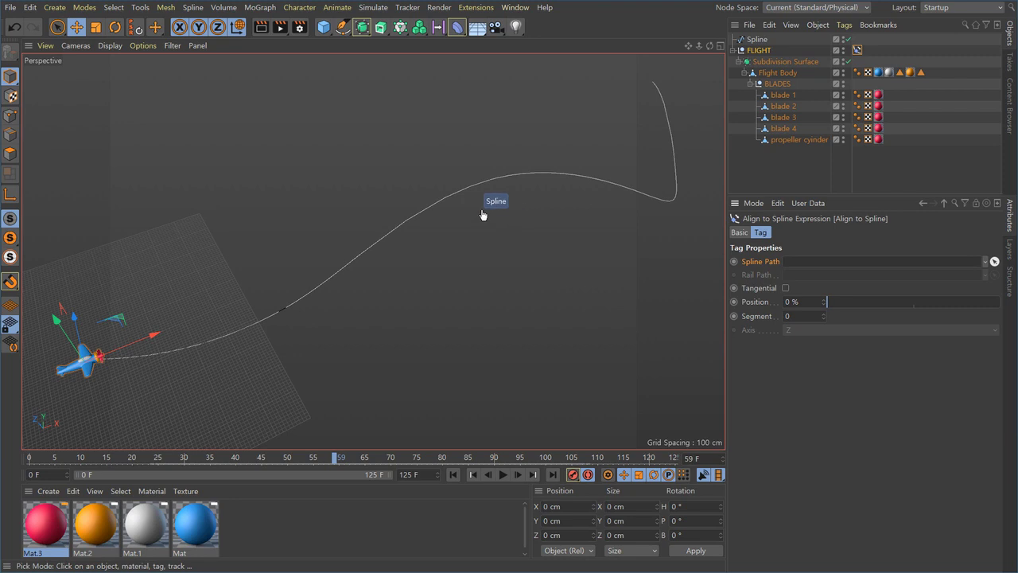
click(431, 214)
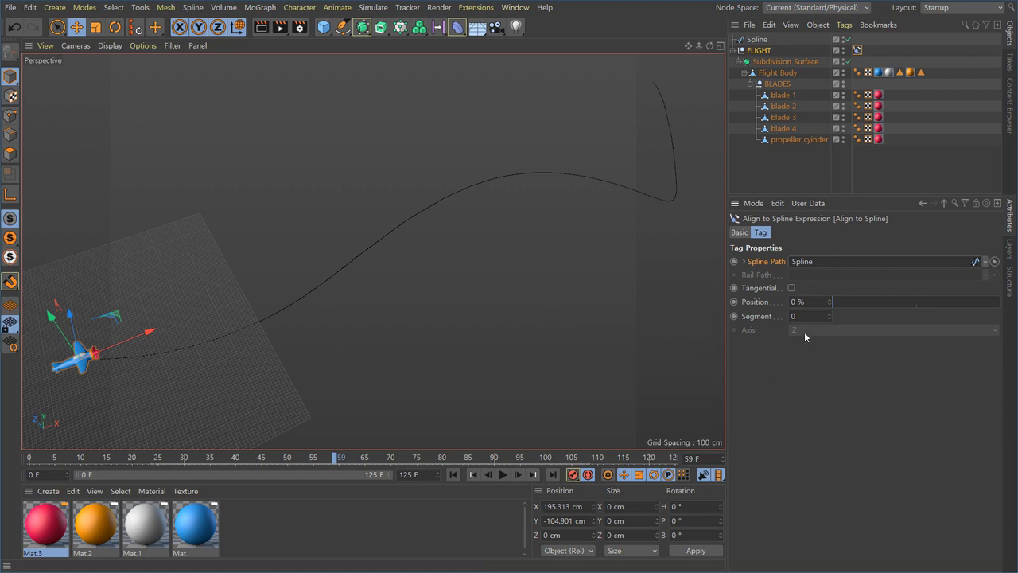
- Rename the flight spline as Move Path Spline
click(758, 39)
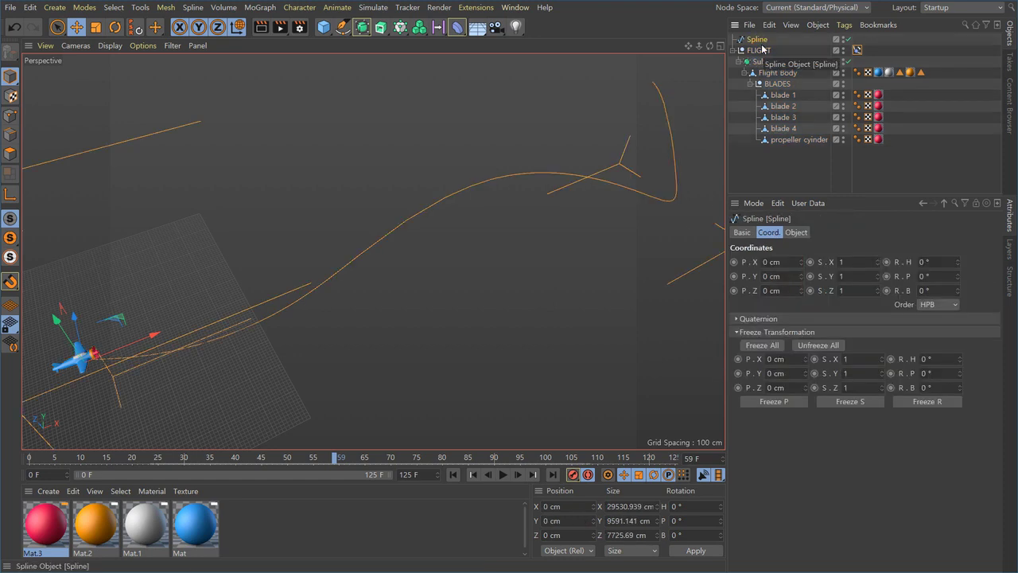
double_click(756, 41)
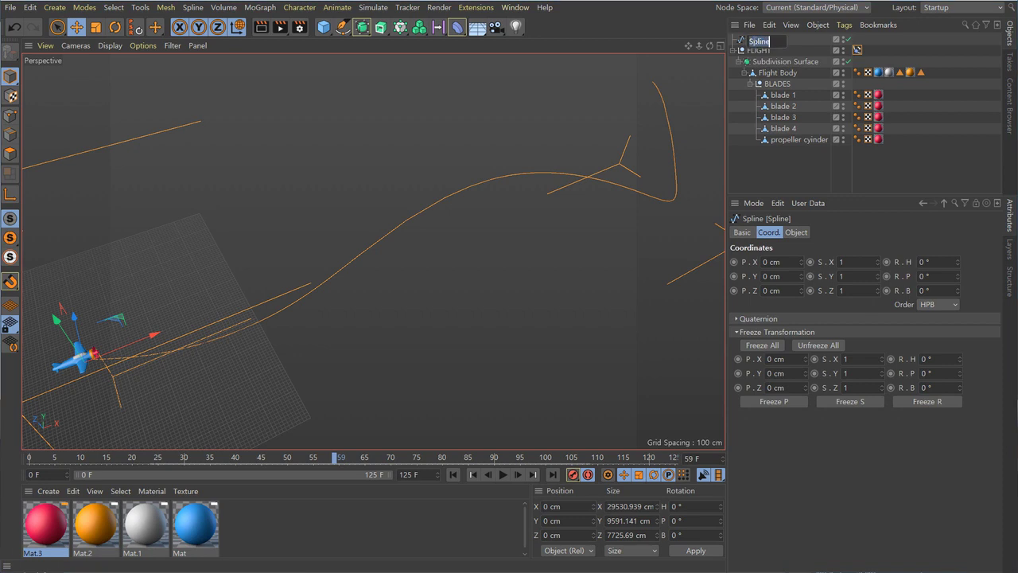
text(Move Path)
key(Return)
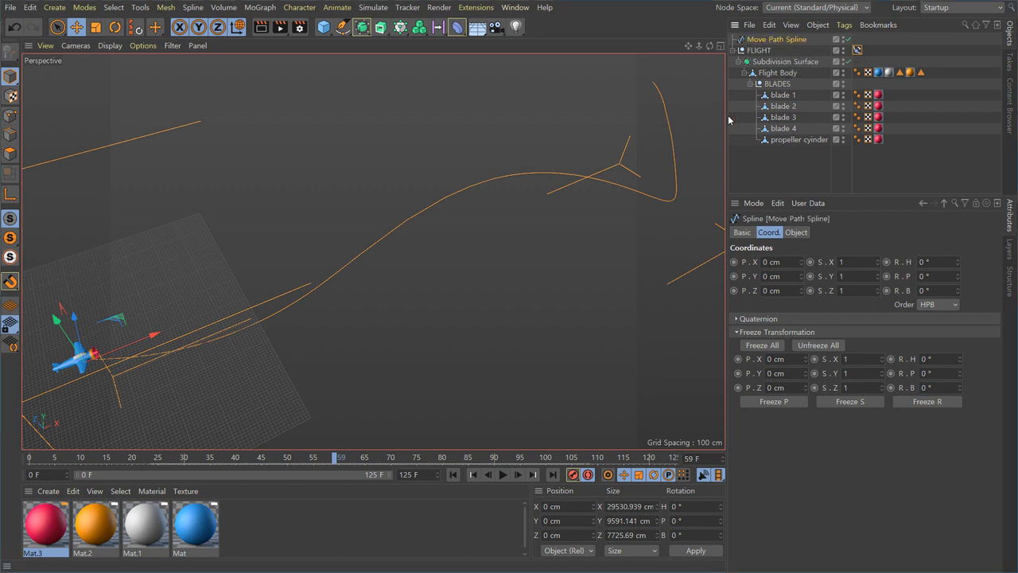
- Select the FLIGHT null's Align to Spline tag and scrub its Position to preview the airplane's movement along the path
click(857, 51)
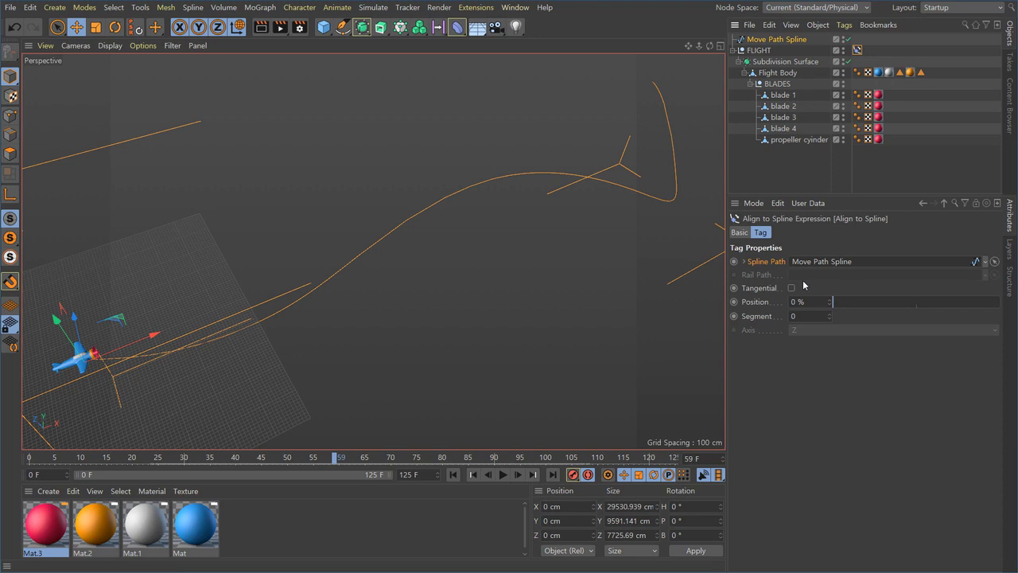
alt+drag(536, 315, 449, 296)
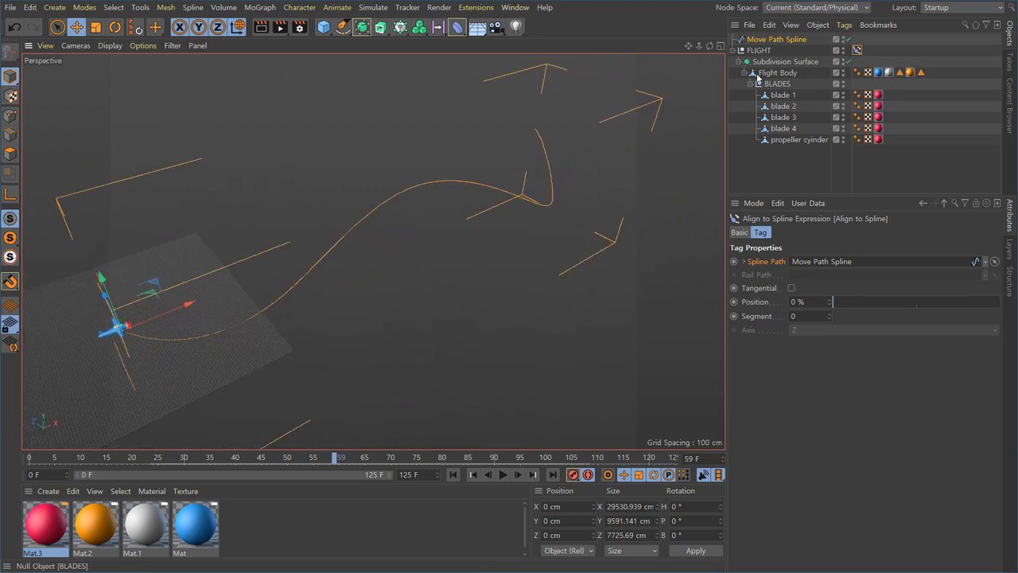
click(765, 50)
click(856, 50)
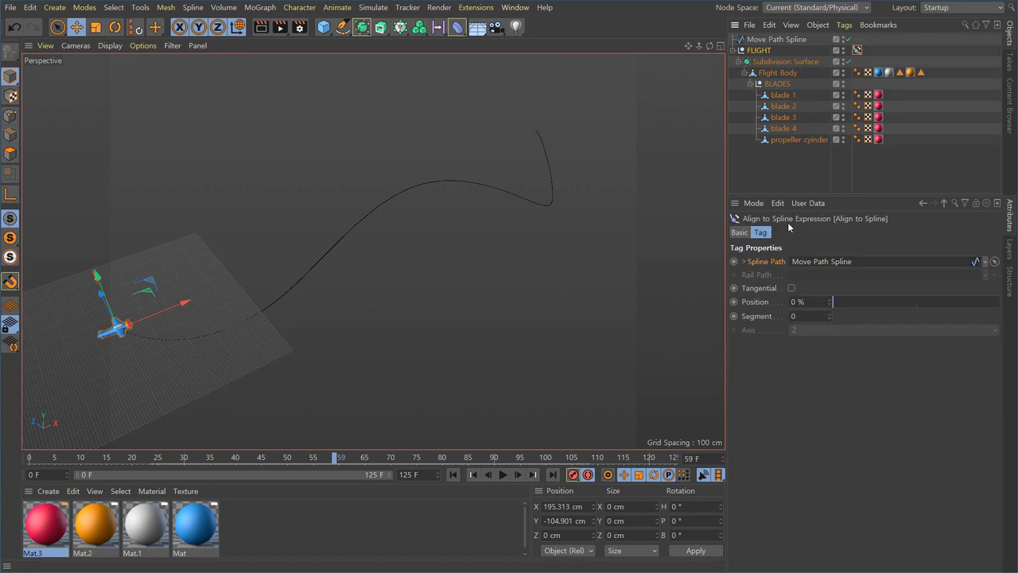
click(756, 302)
drag(835, 304, 827, 326)
alt+drag(541, 314, 501, 339)
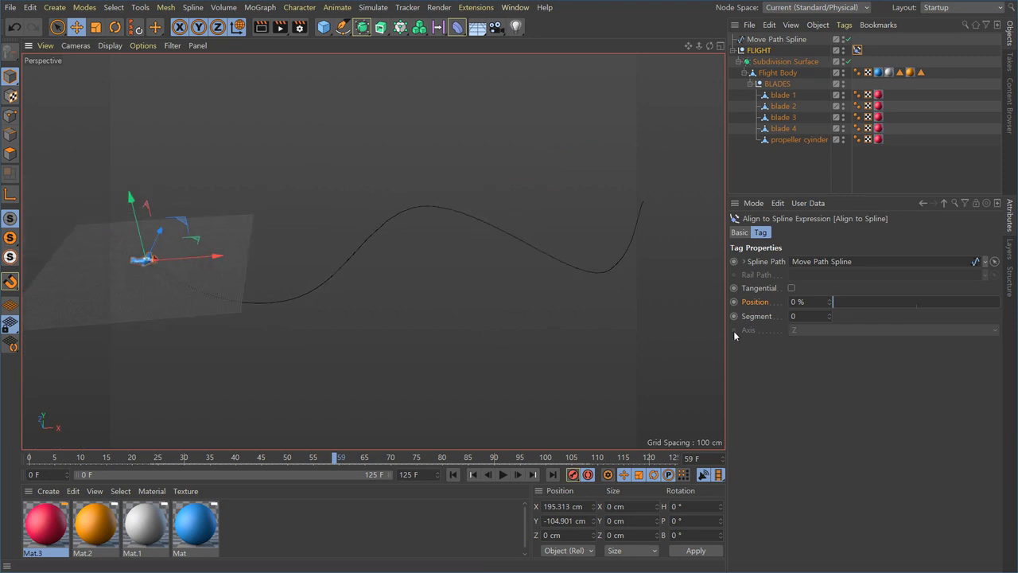
- Keyframe the Align to Spline Position at 0% on frame 0 and 100% on frame 120
drag(66, 461, 29, 459)
click(735, 302)
drag(516, 458, 650, 462)
drag(836, 307, 1013, 303)
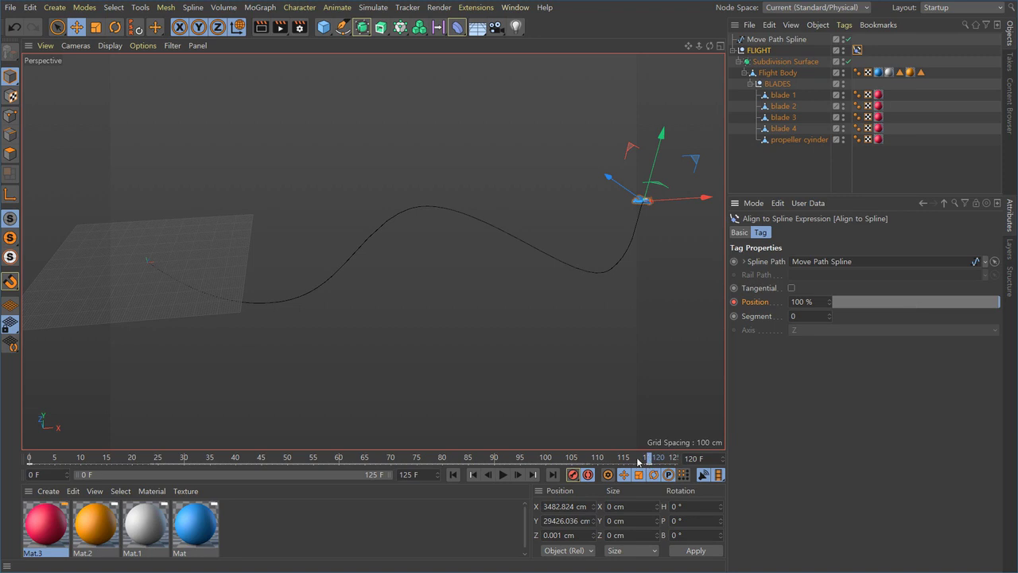
- Extend the animation's end to frame 150
double_click(420, 474)
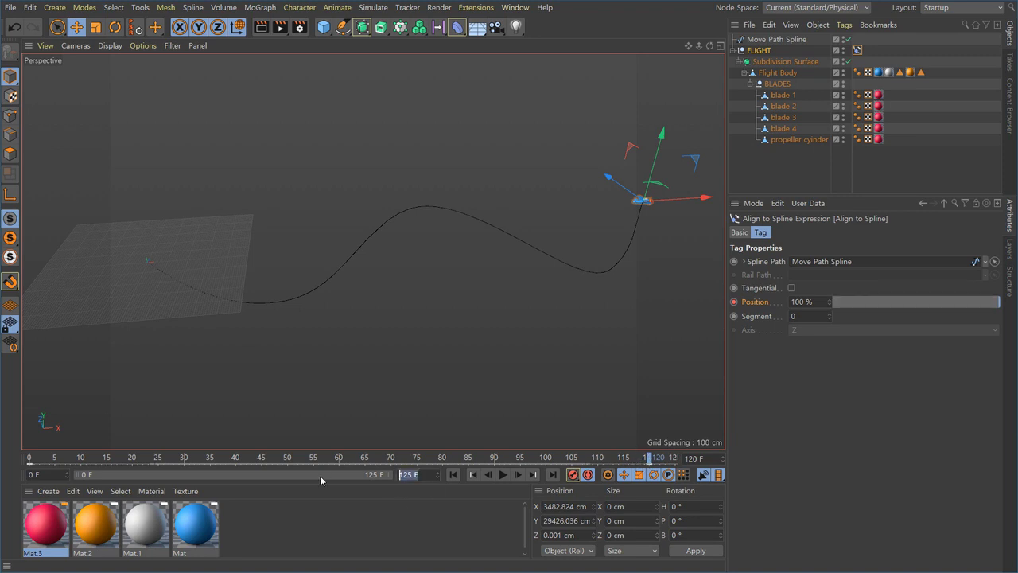
text(150)
key(Return)
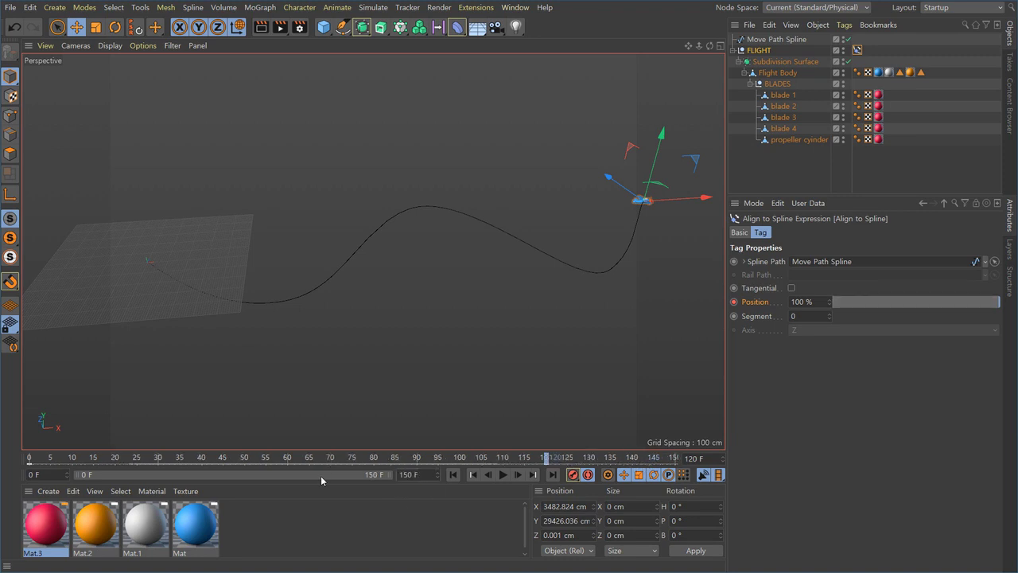
- Play the animation from the start and examine the airplane's orientation along the path from several angles
click(455, 475)
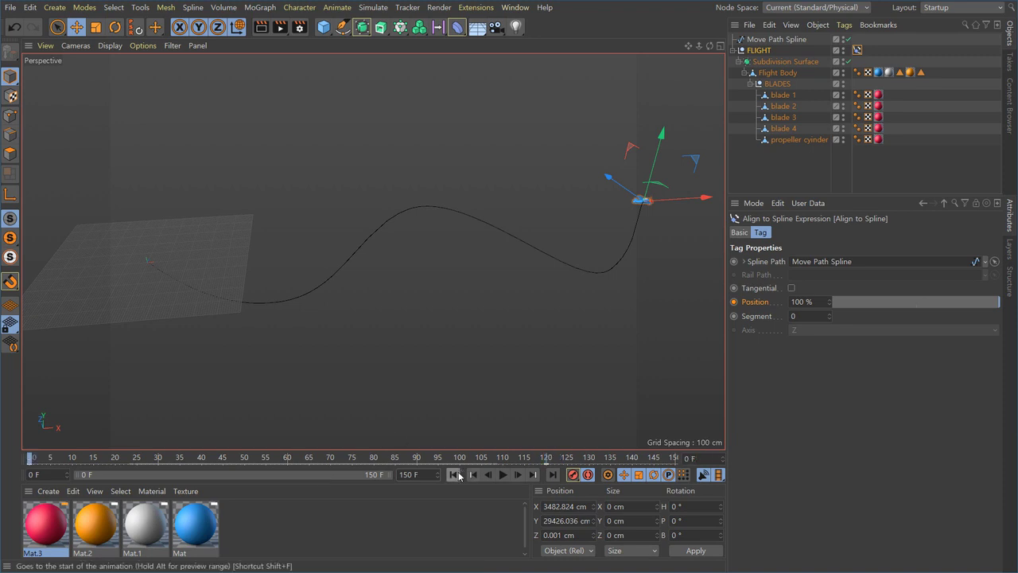
click(501, 475)
alt+drag(378, 368, 480, 397)
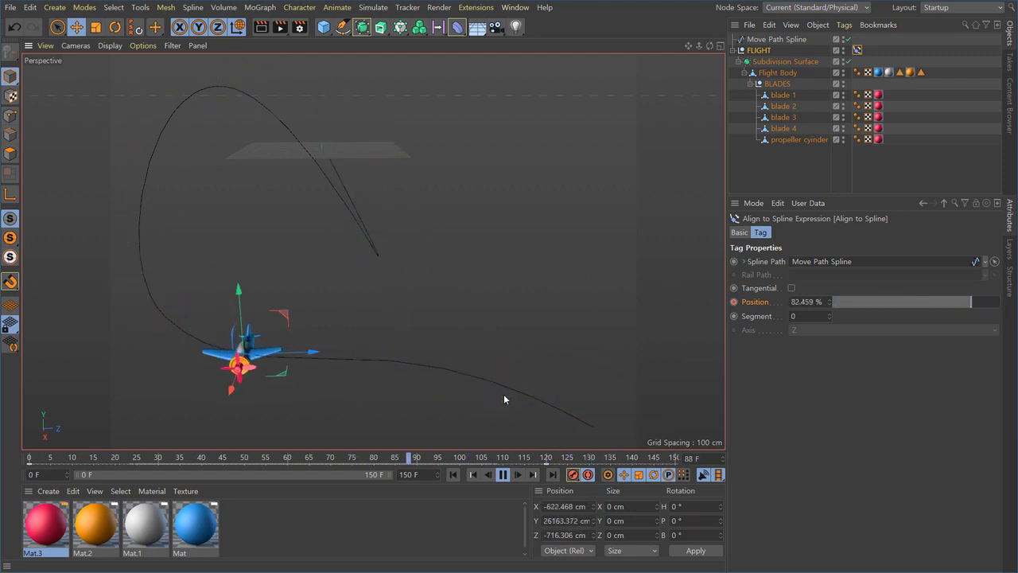
click(503, 476)
alt+drag(358, 294, 447, 354)
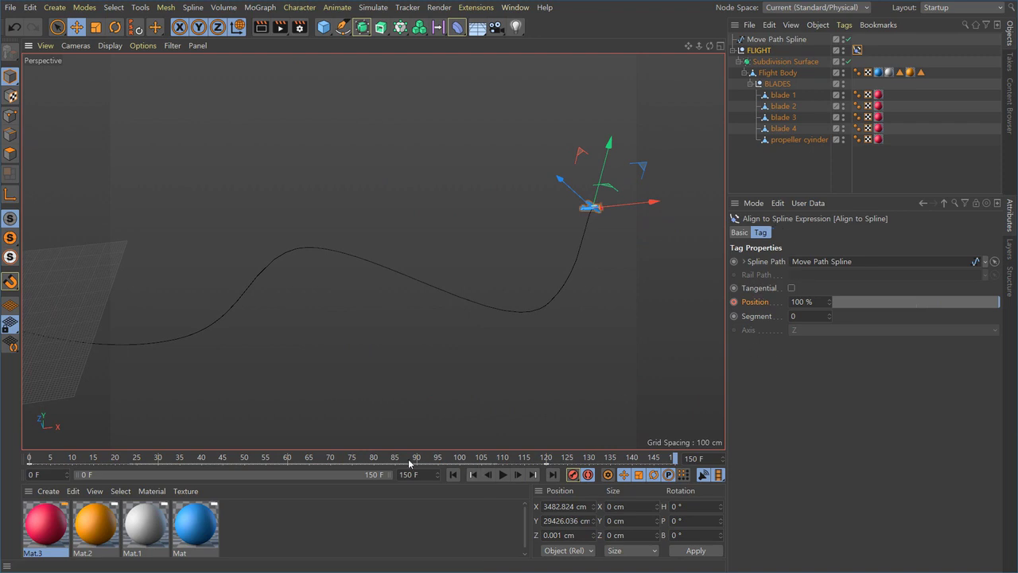
- Go to frame 56 and enable Tangential alignment on the Align to Spline tag
drag(426, 462, 271, 459)
alt+drag(246, 338, 620, 342)
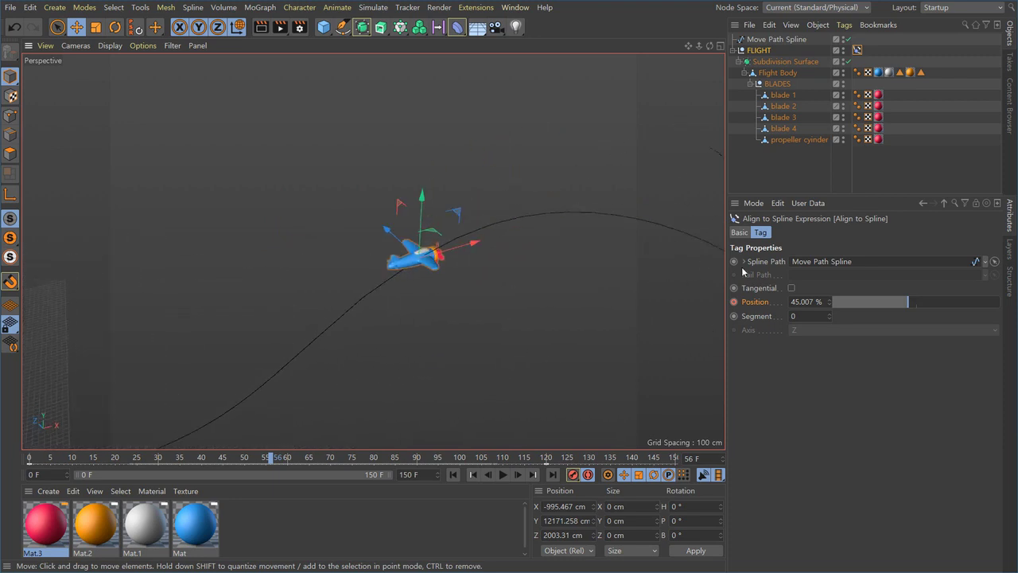
click(791, 288)
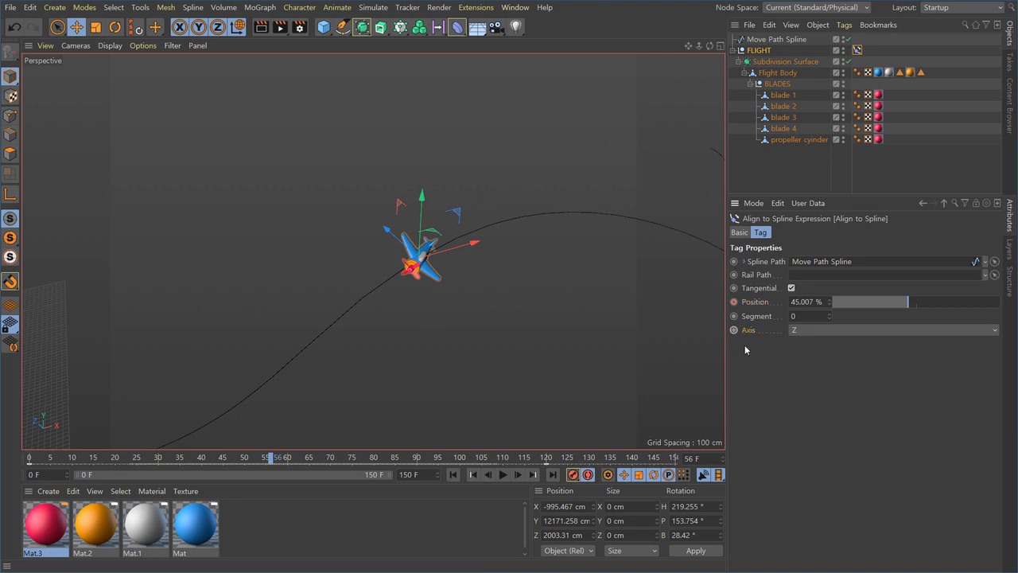
- Try the Y axis for the airplane's tangential alignment and set the Axis to X
click(797, 329)
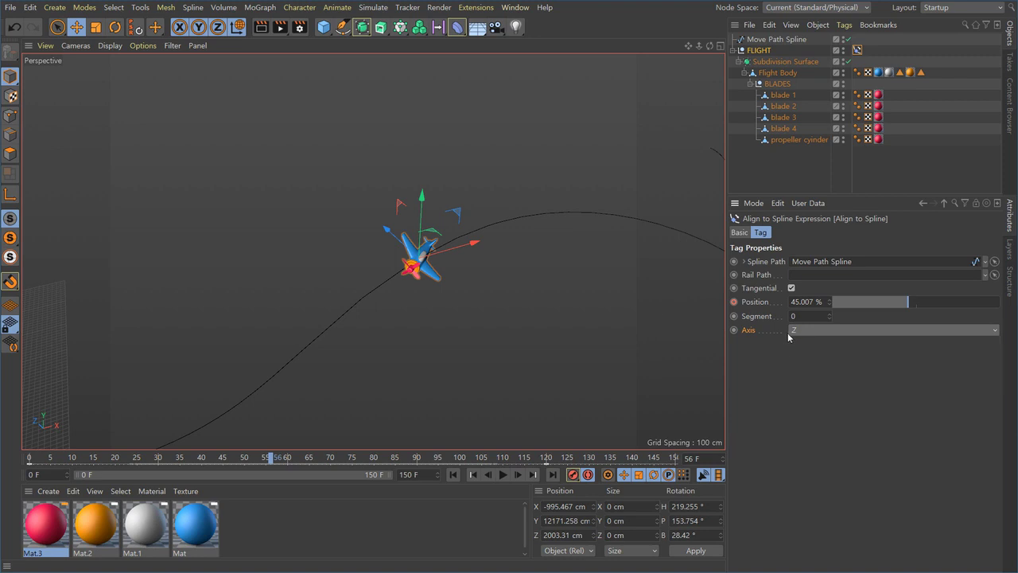
click(815, 354)
click(808, 330)
click(808, 350)
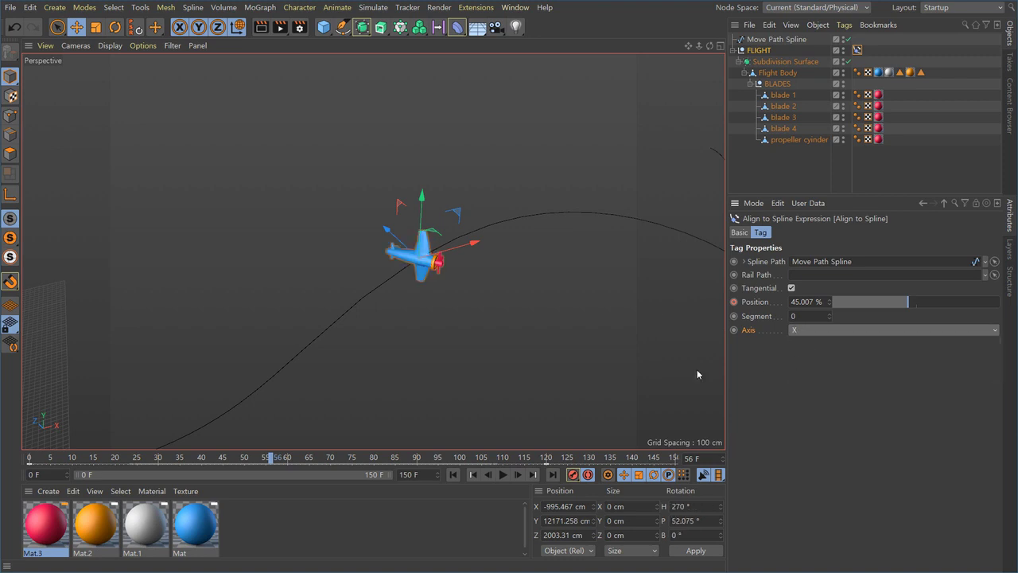
- Try the Z axis for the airplane's tangential alignment at several frames and set the Axis back to X
alt+drag(454, 318, 393, 358)
drag(273, 459, 257, 508)
click(811, 329)
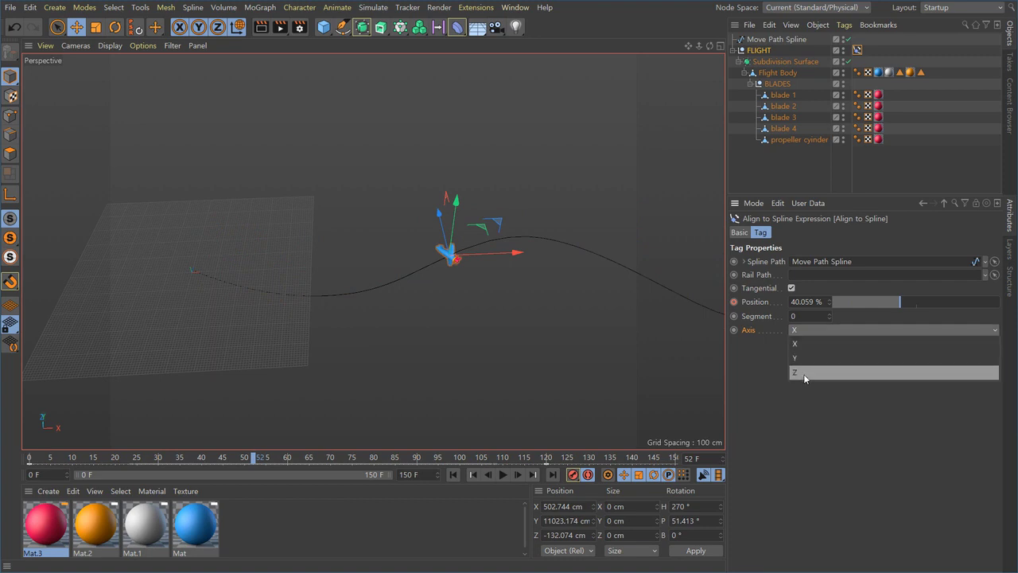
click(804, 372)
drag(256, 460, 86, 501)
click(810, 330)
click(815, 350)
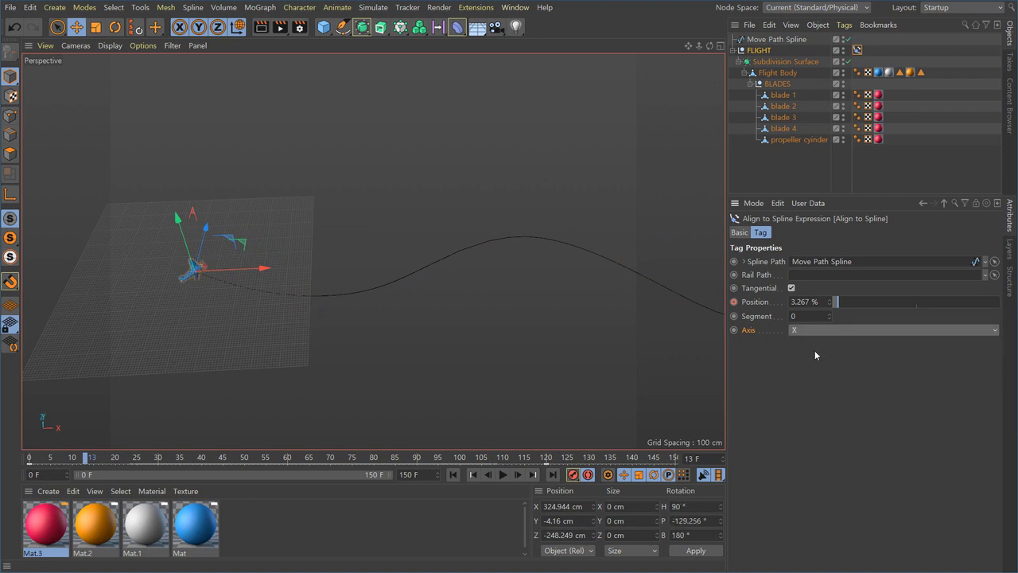
- Return to frame 0, select the FLIGHT null and examine the airplane's orientation at the path's start
alt+drag(220, 368, 226, 372)
drag(86, 461, 7, 466)
alt+drag(154, 355, 337, 375)
click(407, 366)
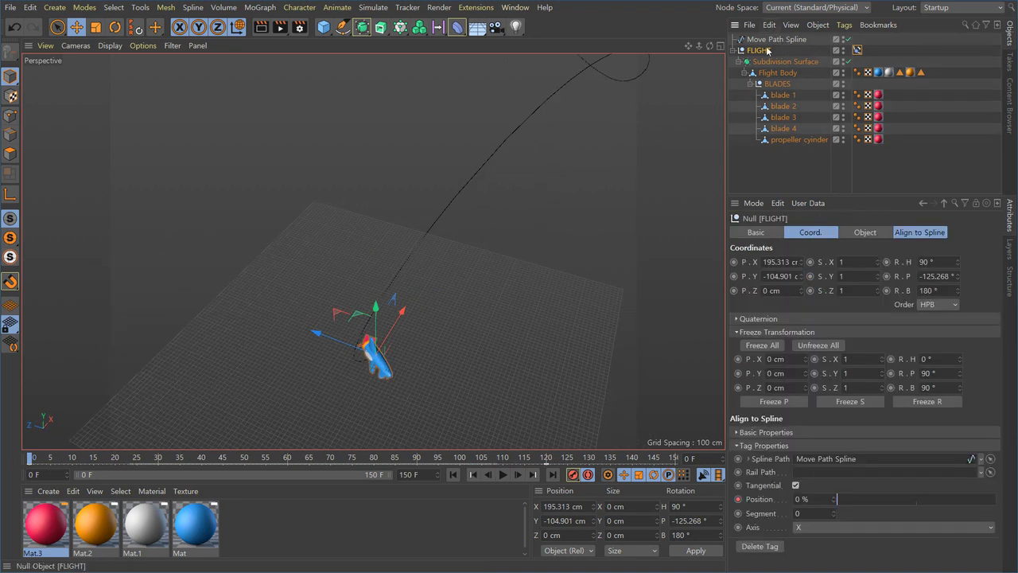
alt+drag(511, 297, 374, 314)
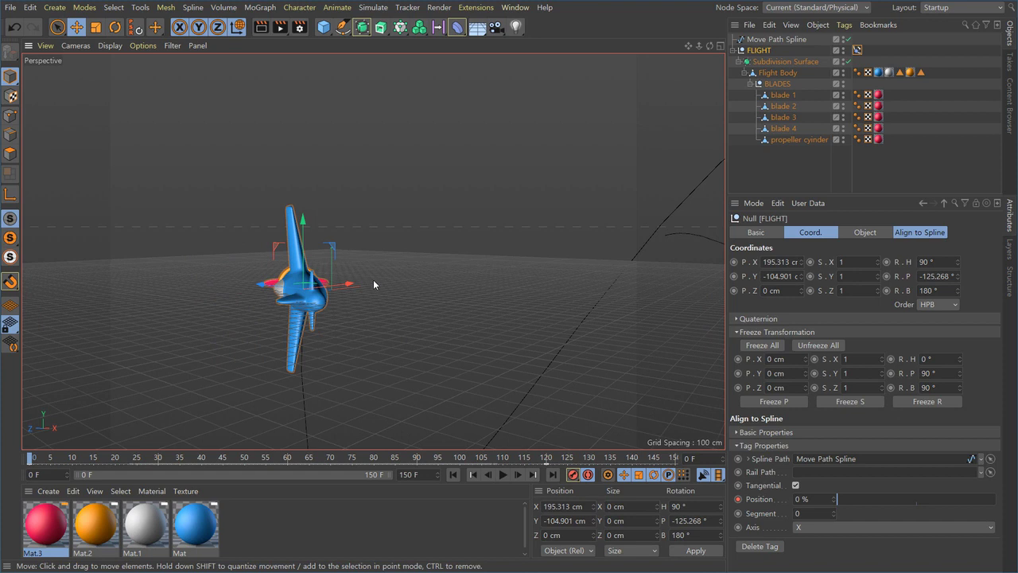
- Show the FLIGHT null's Coord. and Align to Spline properties together and give the attributes more vertical room
click(789, 175)
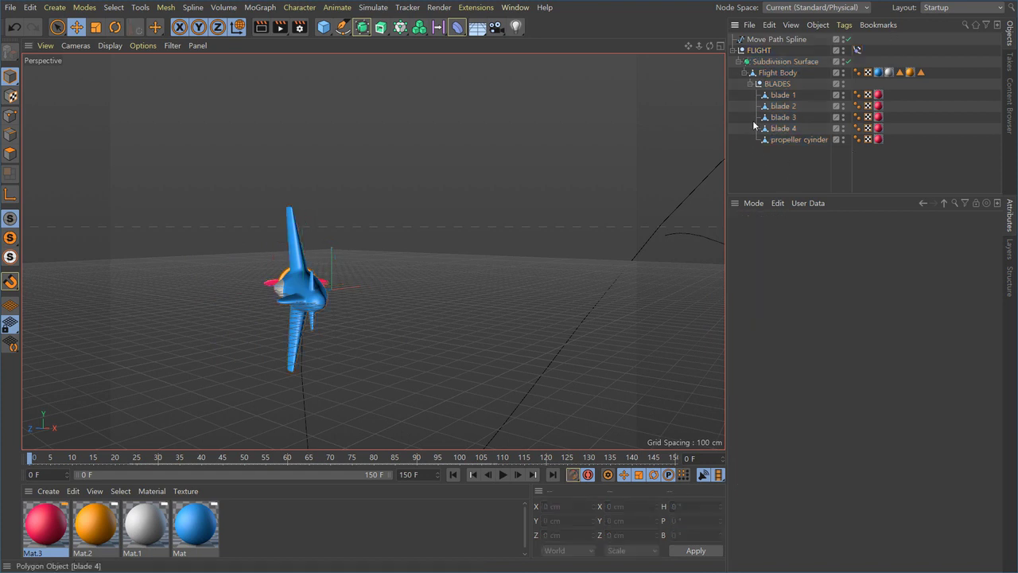
click(762, 51)
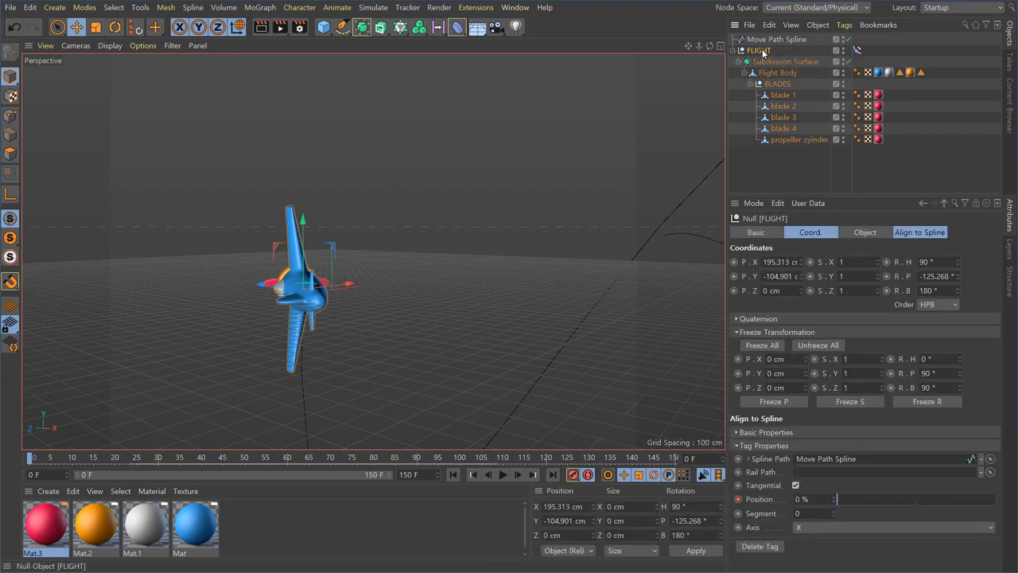
click(897, 235)
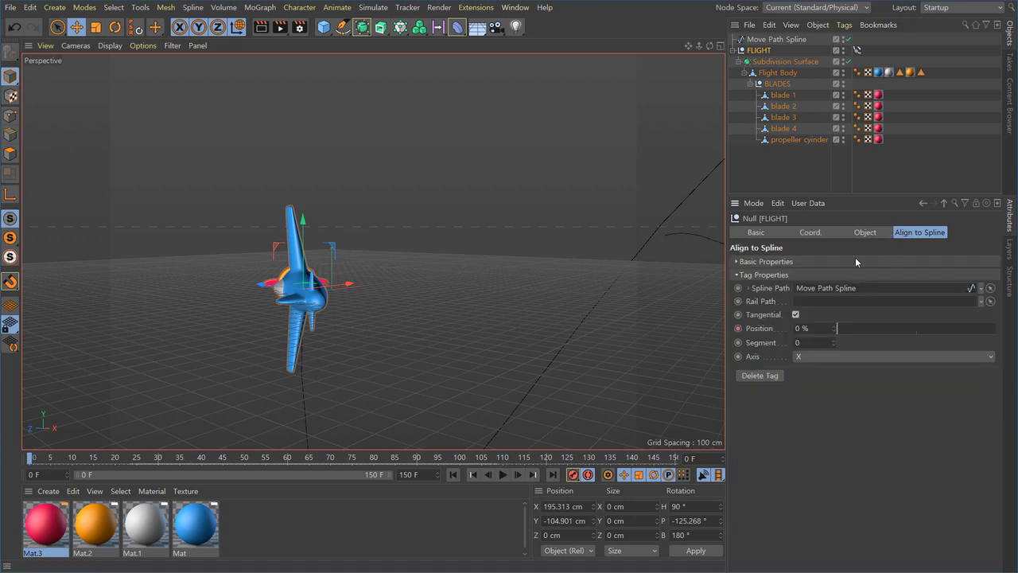
click(810, 234)
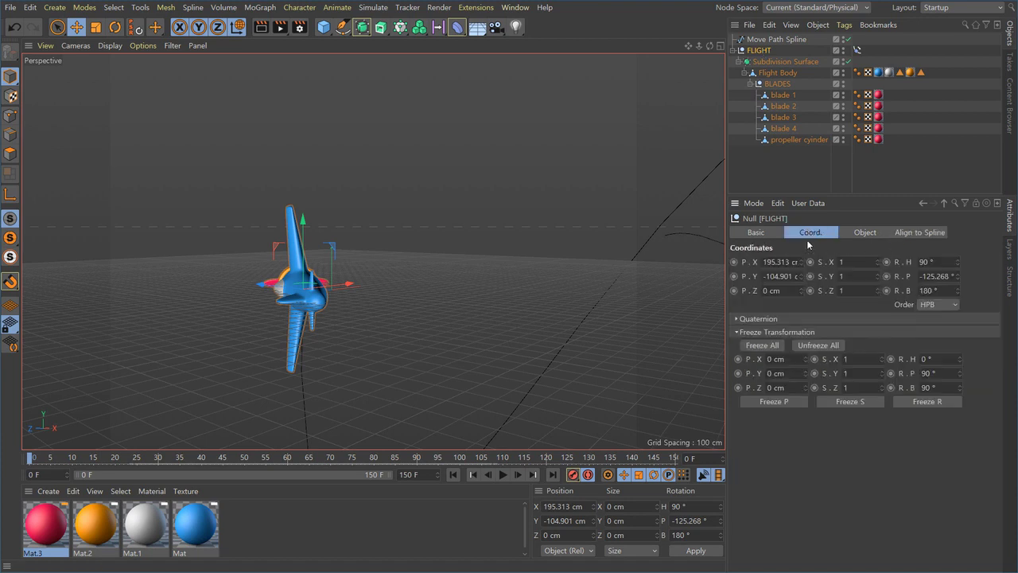
shift+click(919, 234)
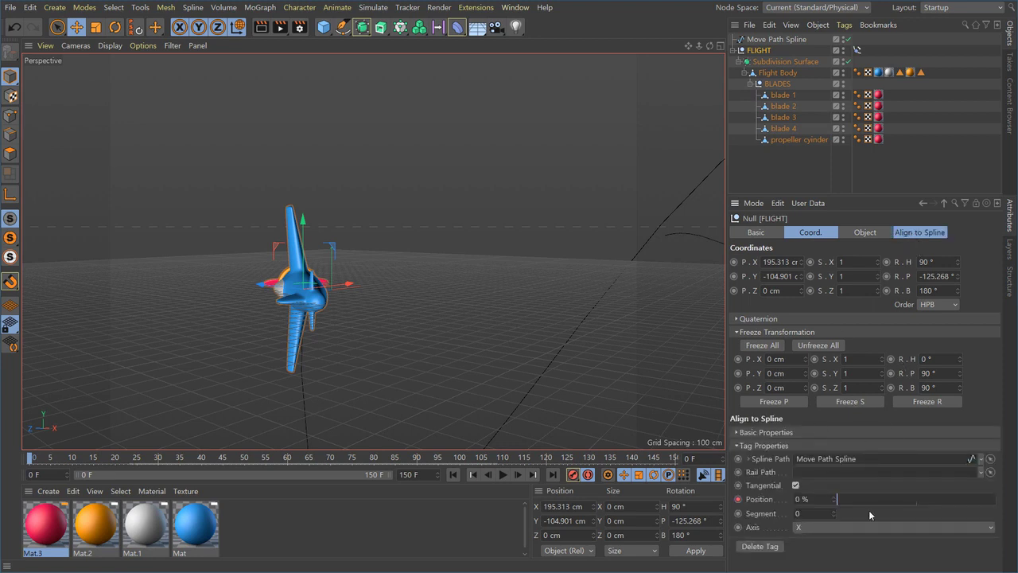
click(909, 232)
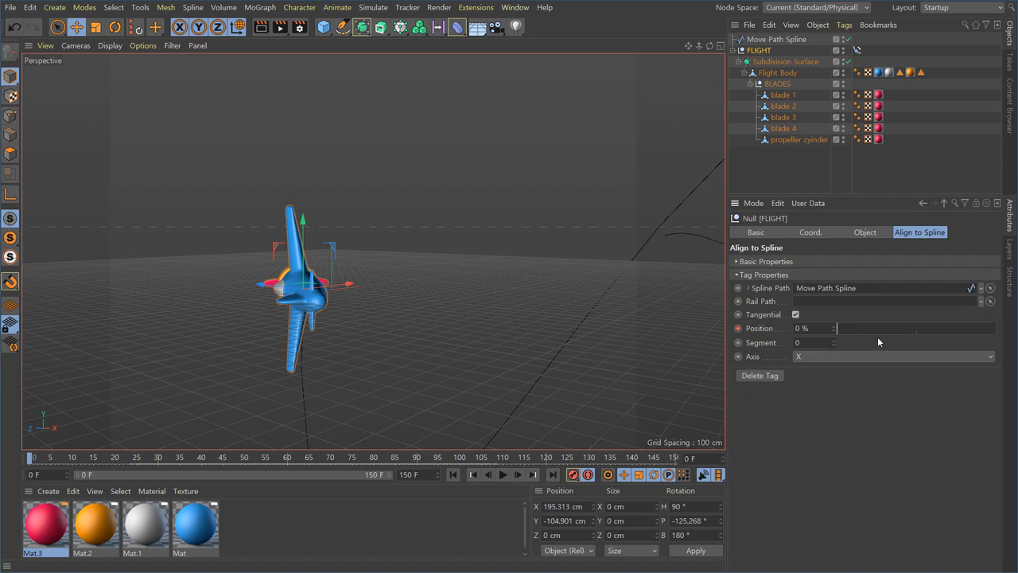
click(810, 232)
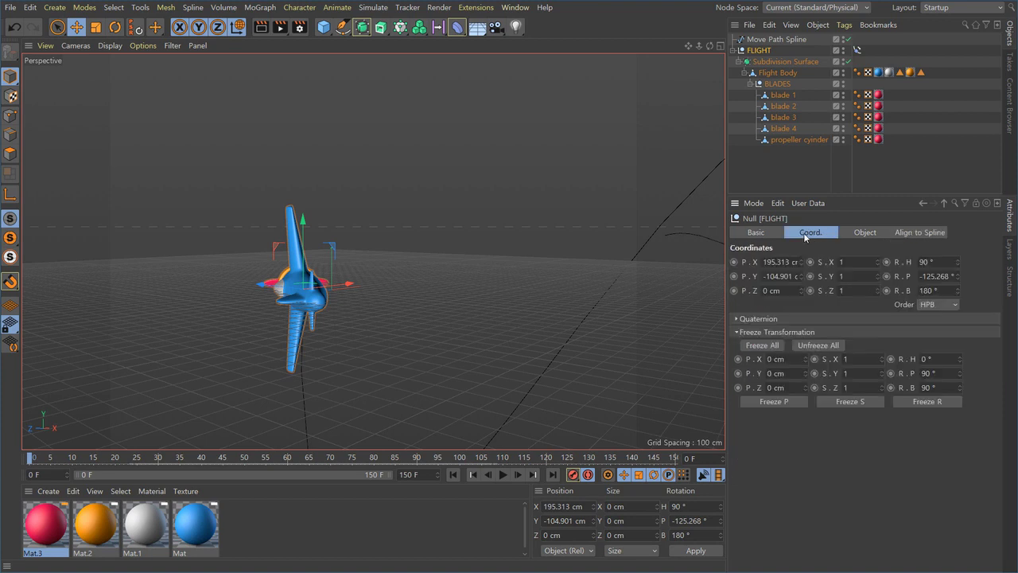
shift+click(923, 232)
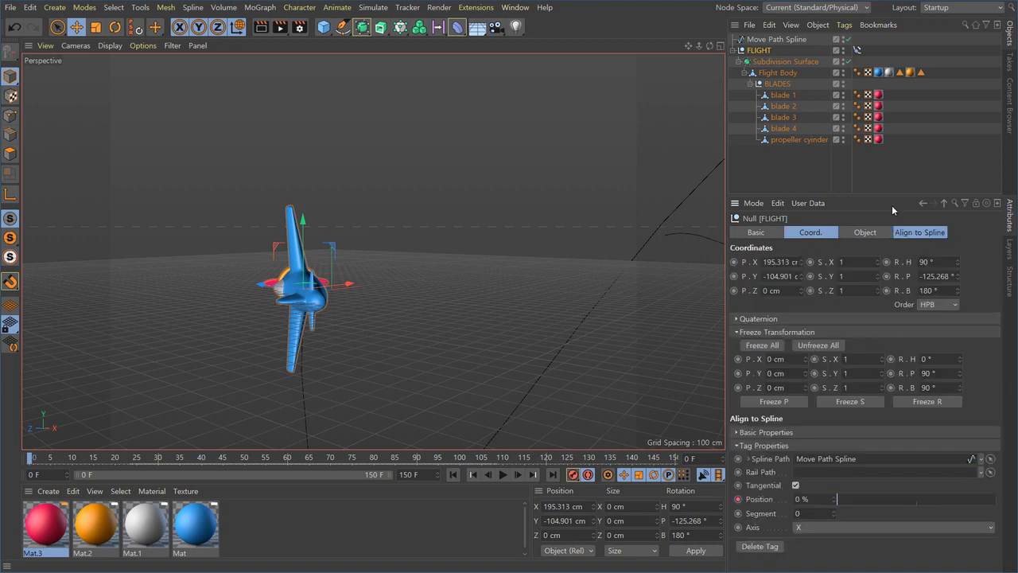
drag(884, 196, 884, 155)
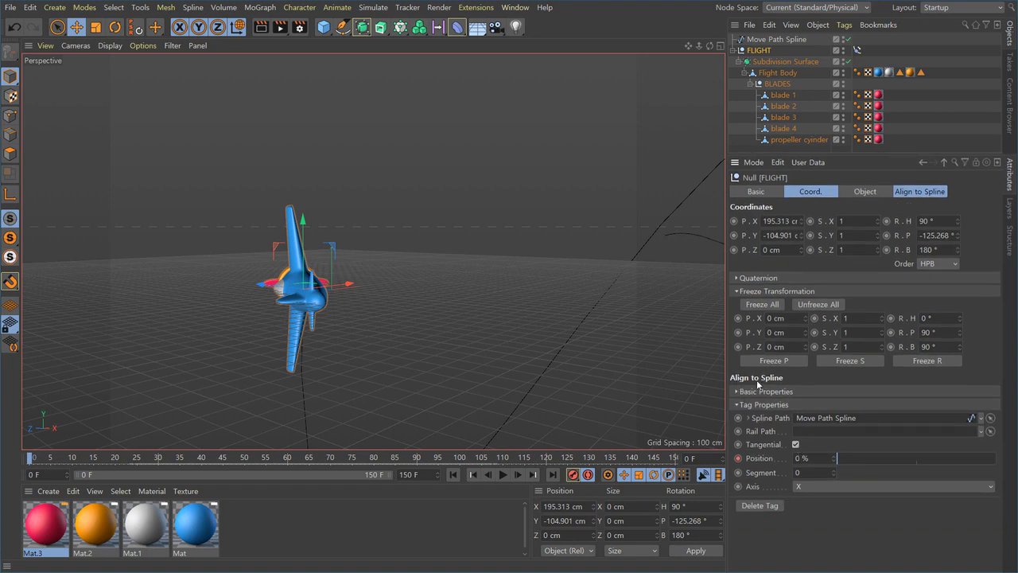
- Scrub the animation past frame 50 and back to frame 0, examining the FLIGHT null's position and rotation values
drag(94, 460, 246, 464)
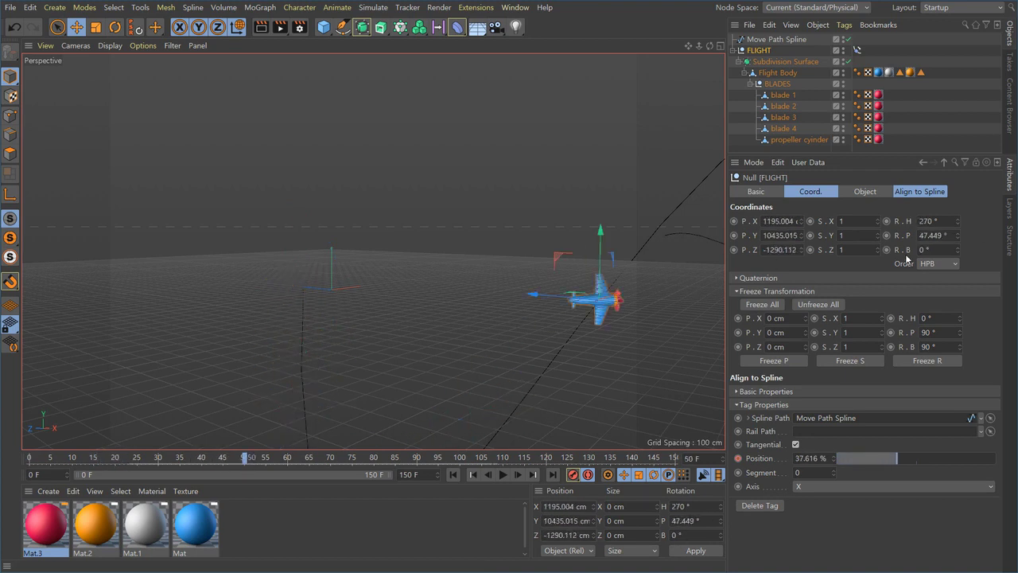
mouse_move(259, 467)
mouse_down()
mouse_move(205, 465)
mouse_move(268, 470)
mouse_up()
mouse_move(241, 470)
mouse_down()
mouse_move(196, 469)
mouse_move(272, 478)
mouse_move(217, 482)
mouse_move(231, 491)
mouse_move(279, 483)
mouse_move(136, 491)
mouse_move(24, 482)
mouse_up()
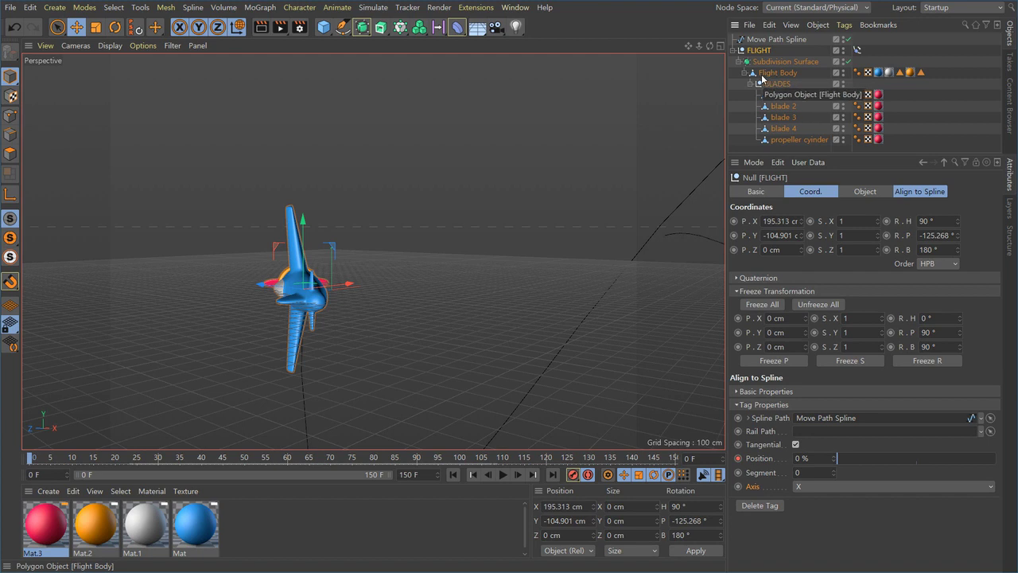
- Rotate the Flight Body about its heading axis and set its R.H to 90°
click(781, 76)
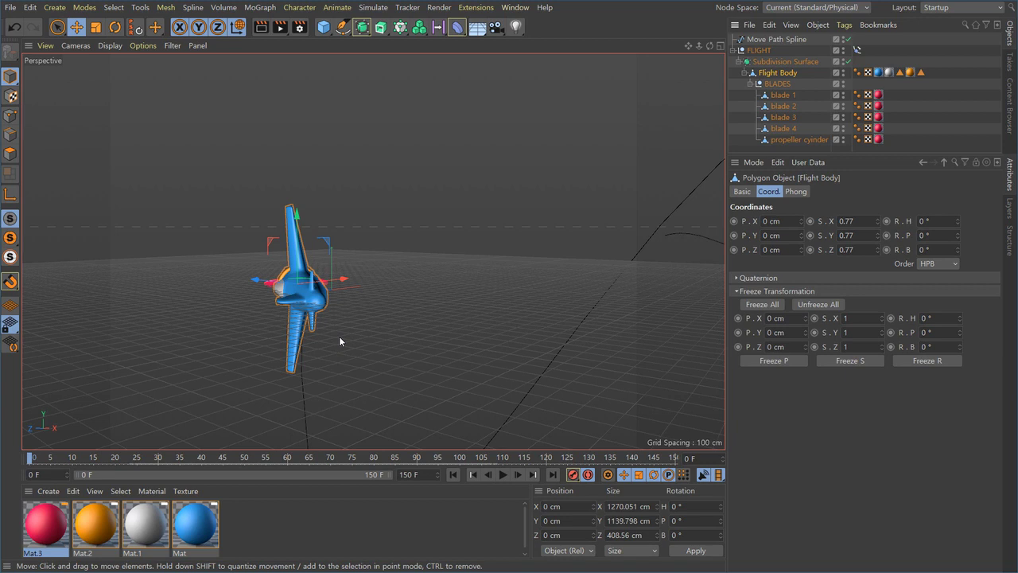
key(r)
drag(318, 254, 365, 310)
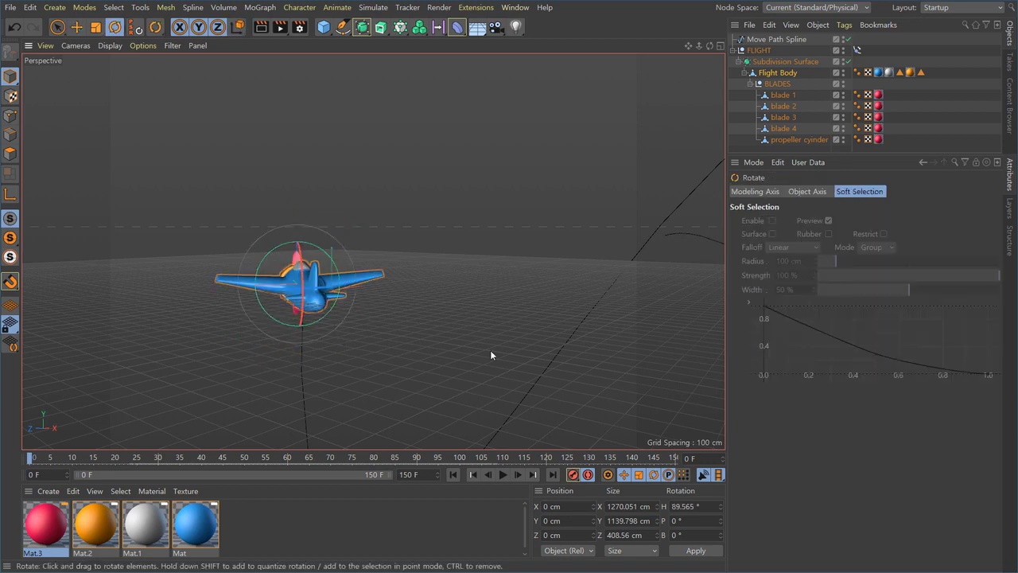
click(796, 72)
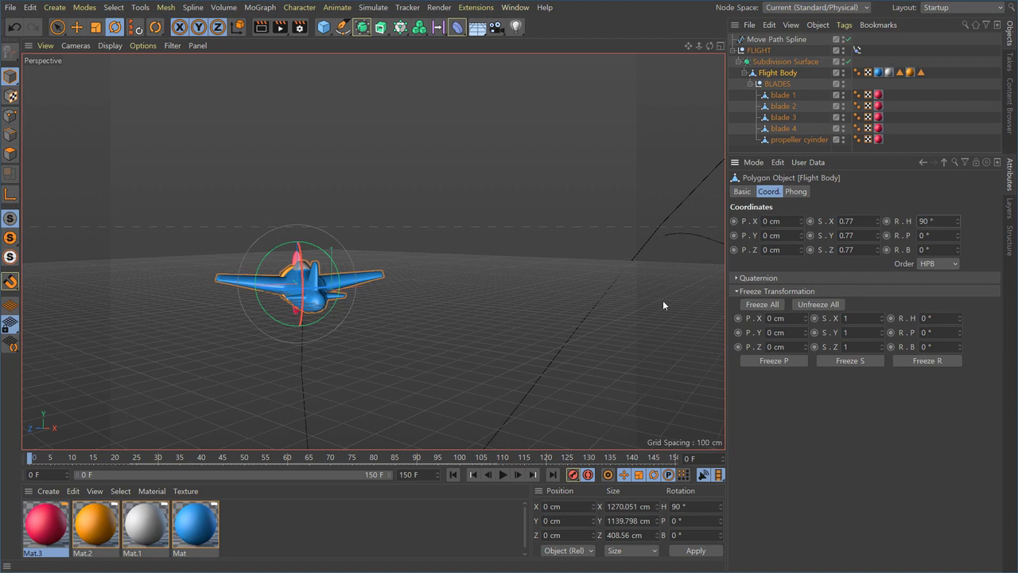
alt+drag(390, 319, 31, 458)
alt+drag(414, 214, 568, 271)
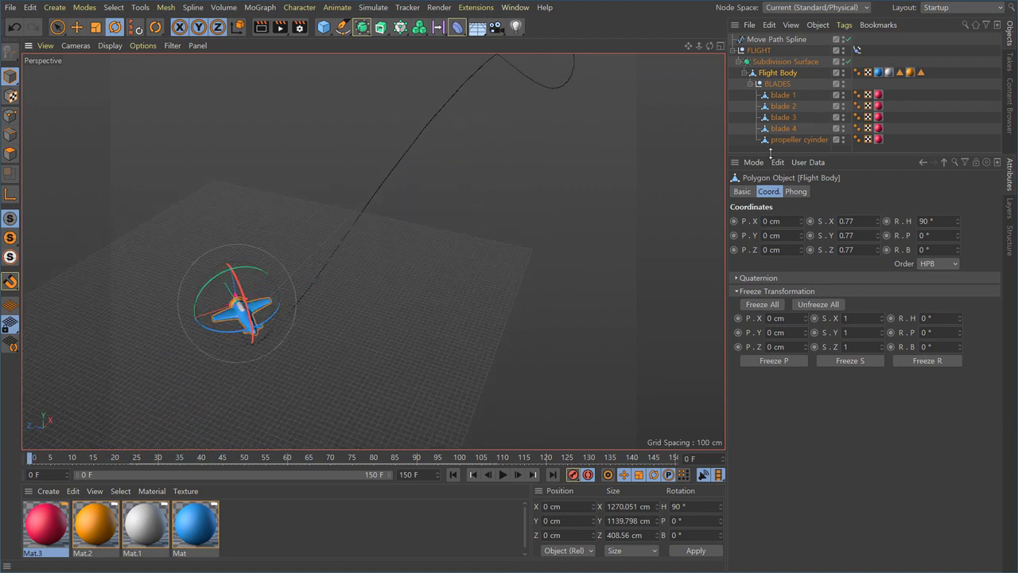
- Set the Align to Spline tag's Axis to Z and check the airplane's direction at the path's start
click(857, 51)
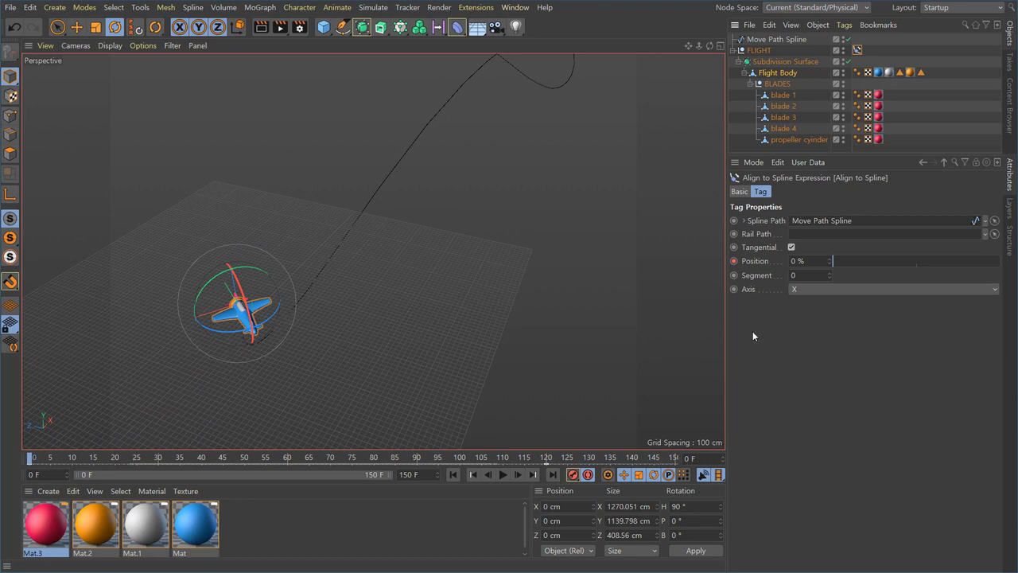
click(809, 289)
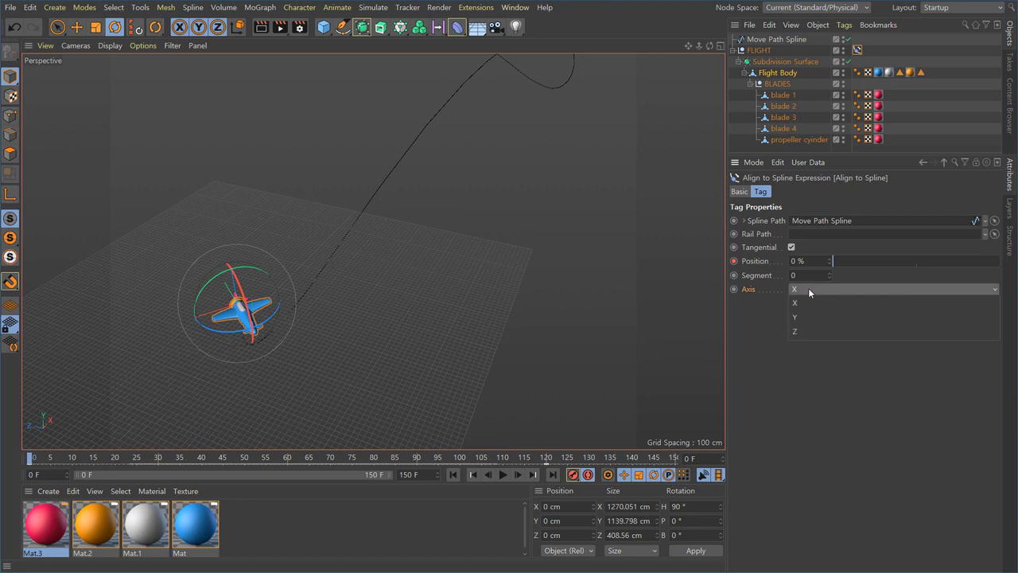
click(809, 333)
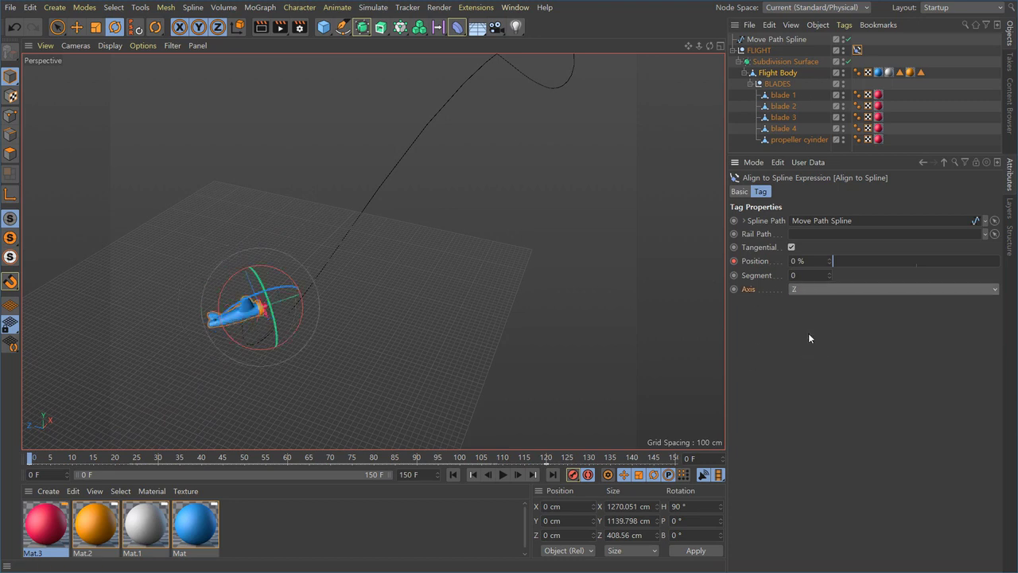
alt+drag(317, 299, 338, 373)
mouse_move(34, 459)
mouse_down()
mouse_move(251, 461)
mouse_move(126, 464)
mouse_move(392, 447)
mouse_move(28, 459)
mouse_up()
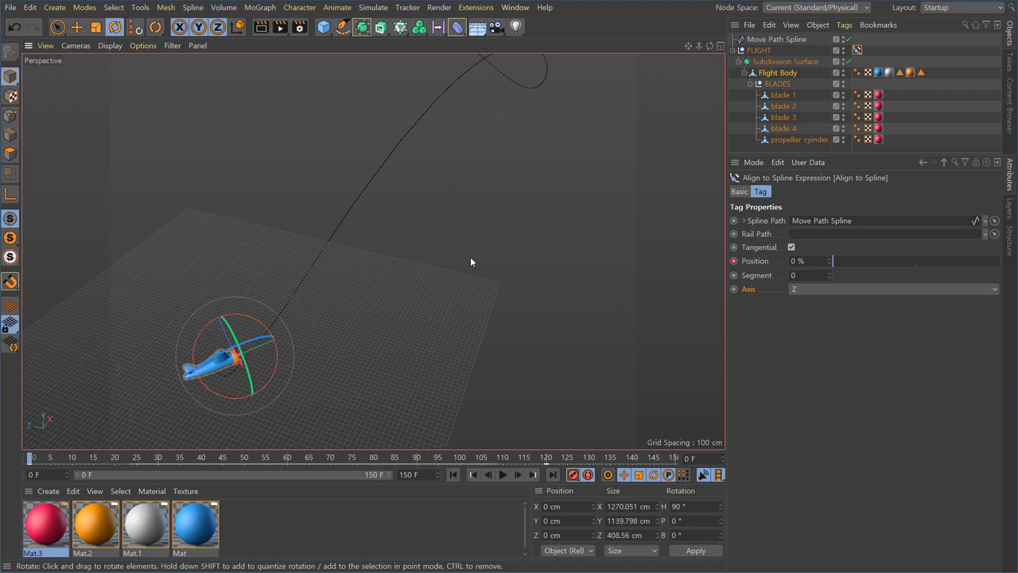
- Set the Flight Body's R.B rotation to 90° and switch to the Move tool
click(784, 73)
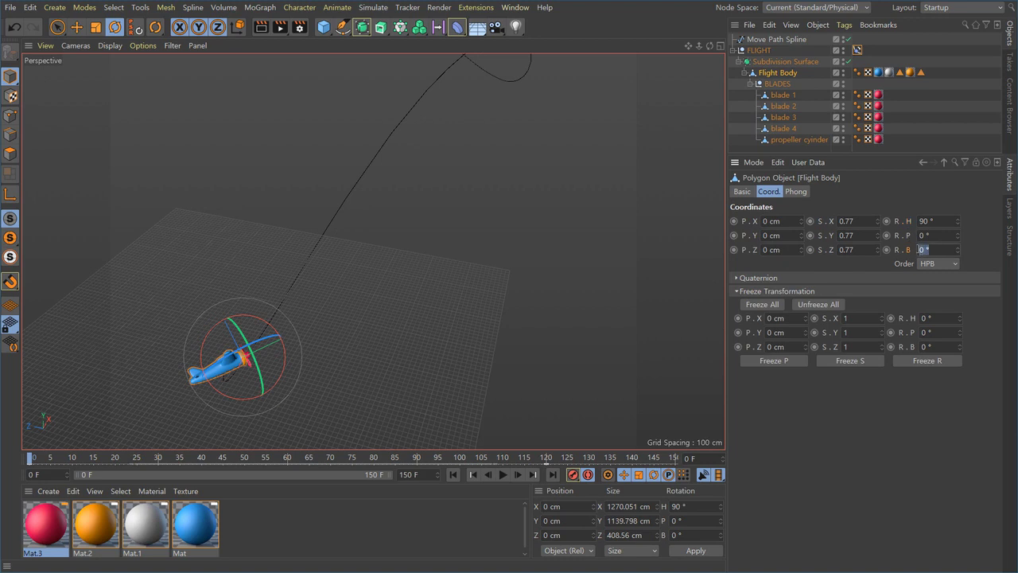
key(Return)
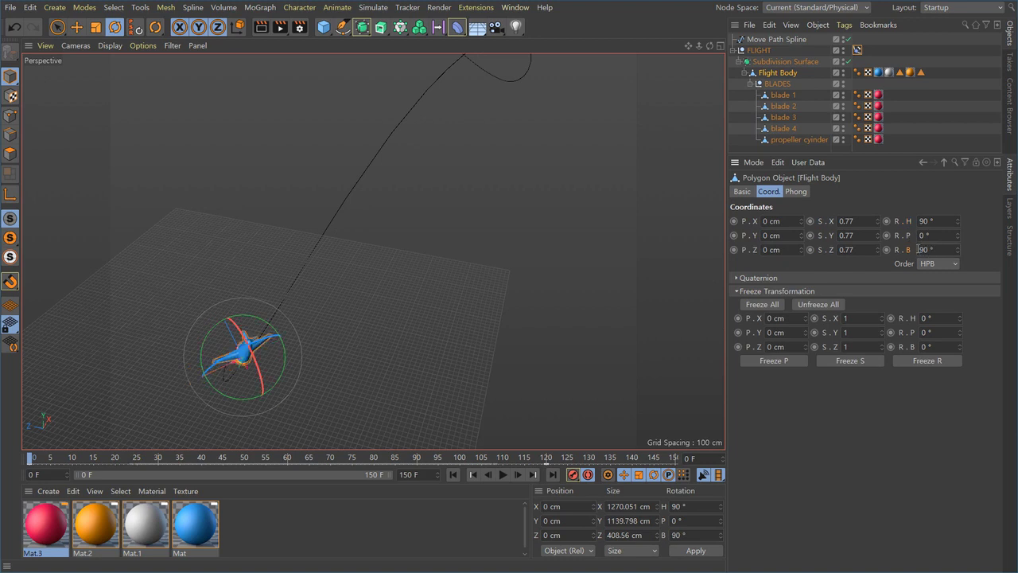
alt+drag(437, 288, 472, 359)
key(e)
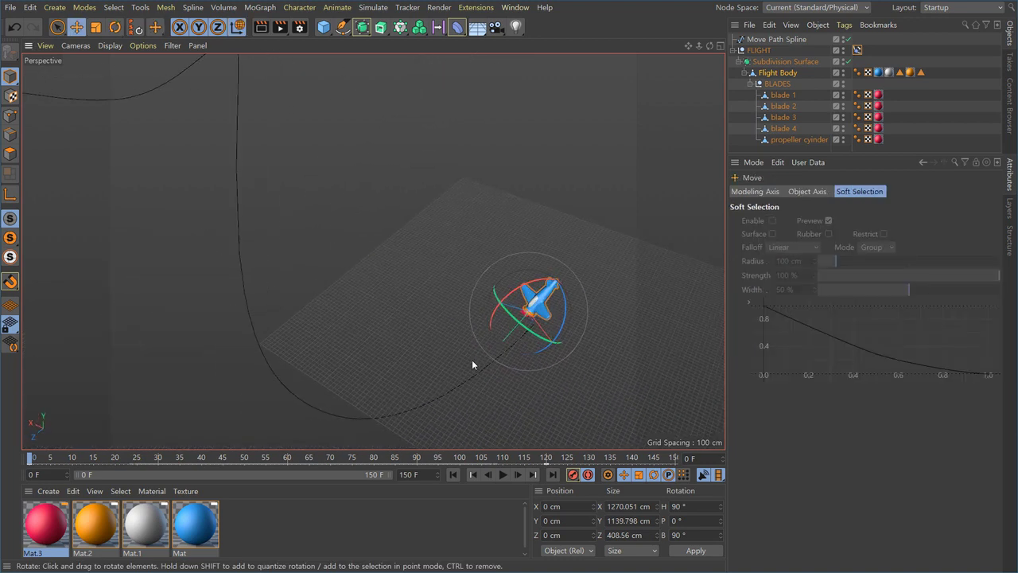
scroll(444, 385, down, 1)
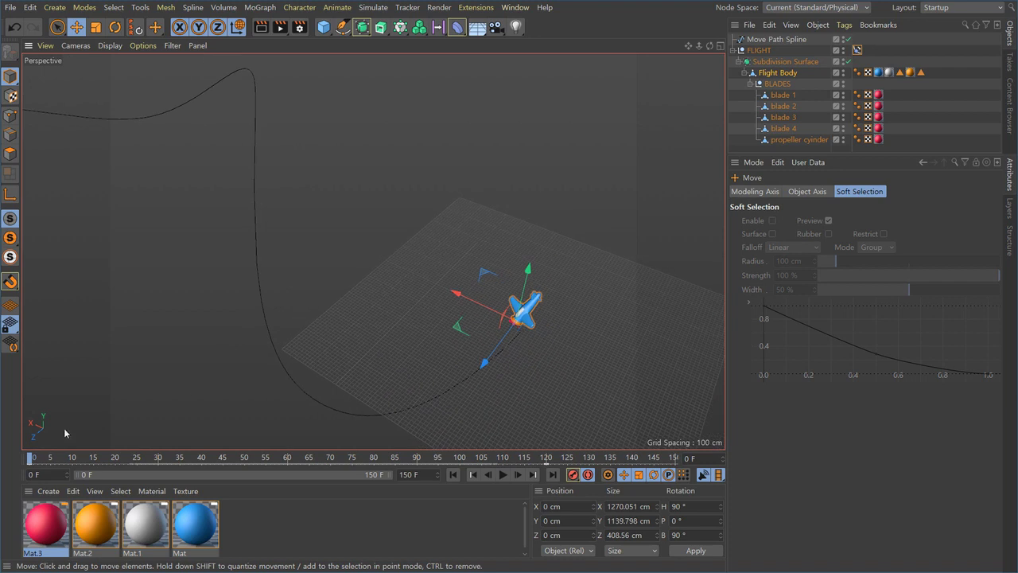
- Scrub the animation forward and back to frame 0, examining how the airplane follows the spline from different angles
drag(52, 472, 310, 471)
alt+drag(405, 172, 372, 248)
drag(297, 466, 16, 446)
alt+drag(146, 343, 352, 307)
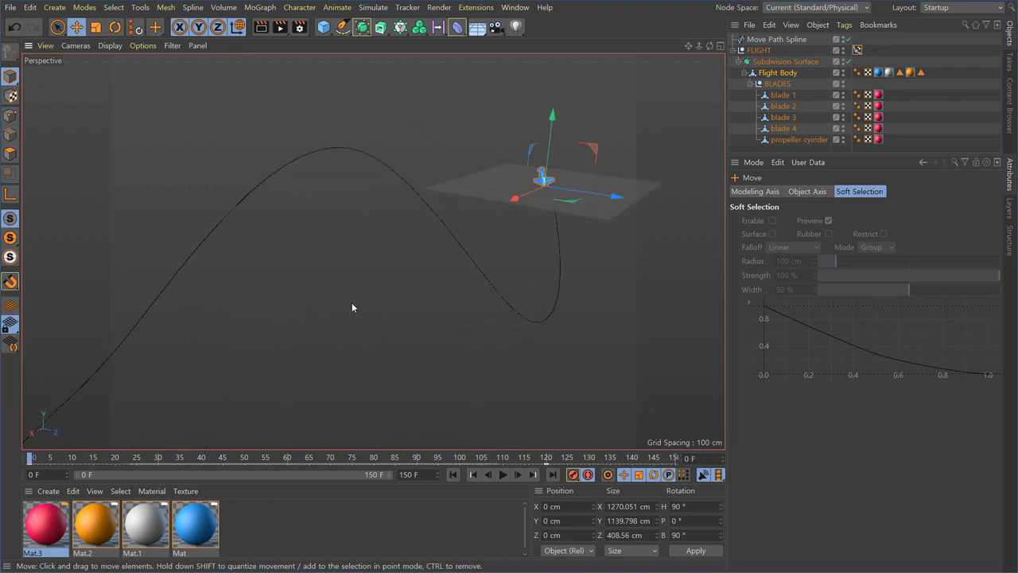
- Review the Align to Spline tag's Axis setting and the Flight Body's rotation coordinates
click(858, 50)
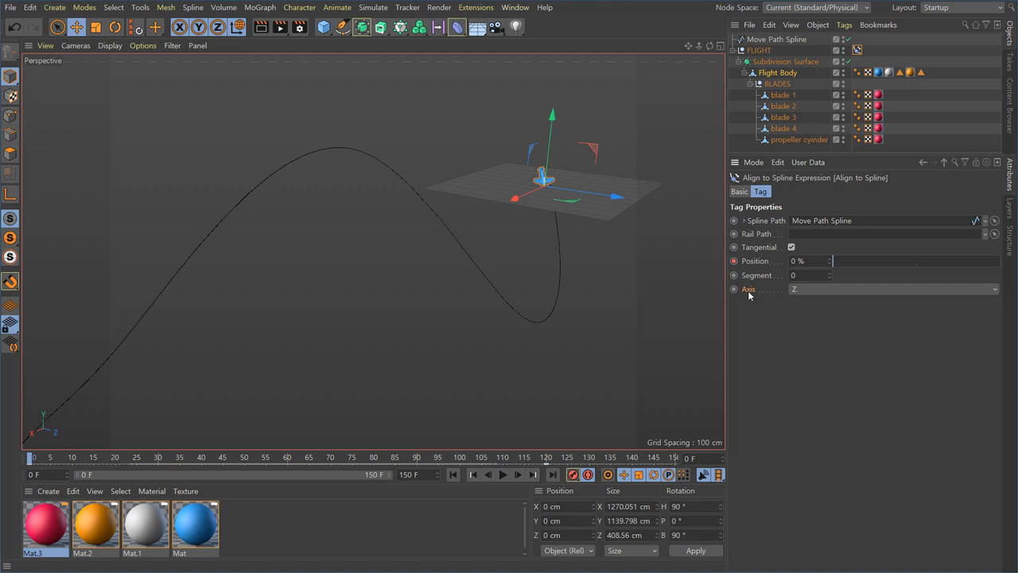
click(789, 291)
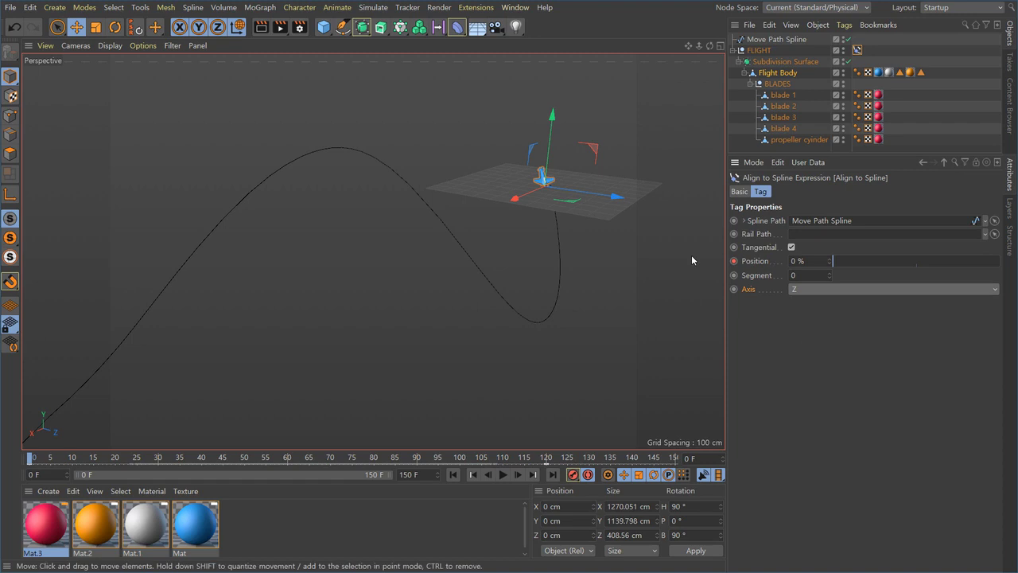
alt+drag(556, 210, 561, 237)
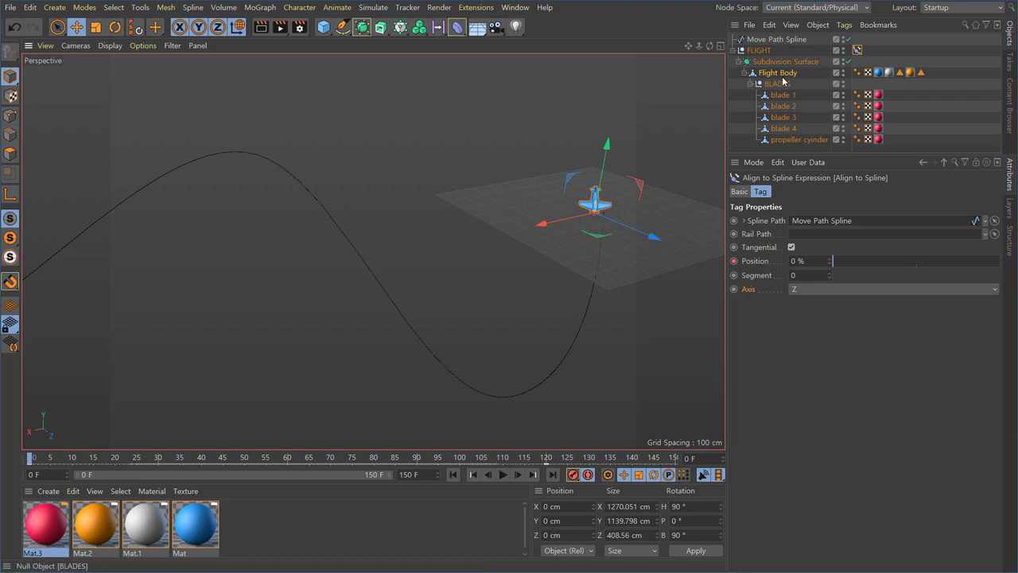
click(595, 206)
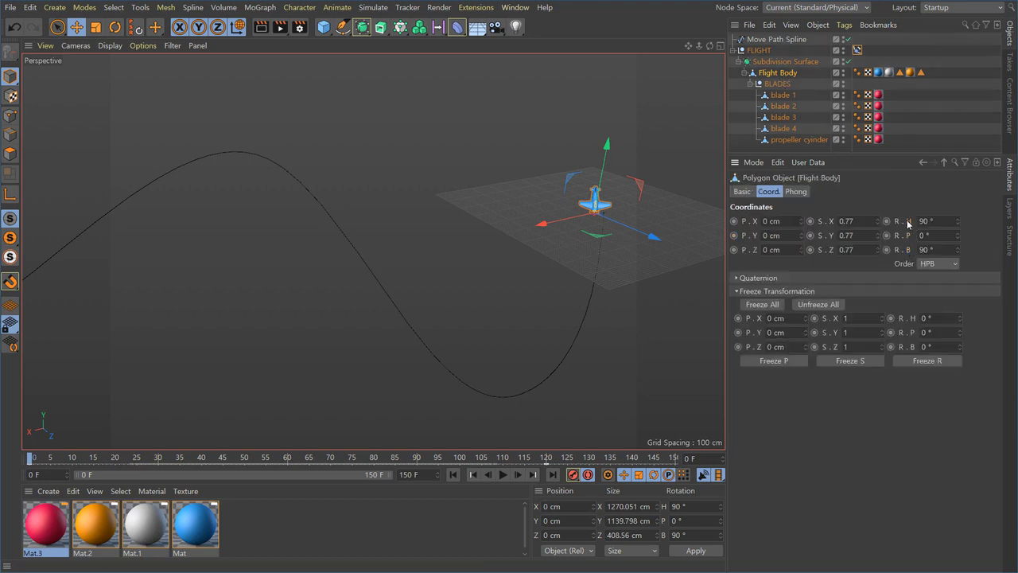
alt+drag(619, 261, 522, 291)
- Hide the Workplane in the perspective view and check the airplane on its path at the animation's start
click(143, 45)
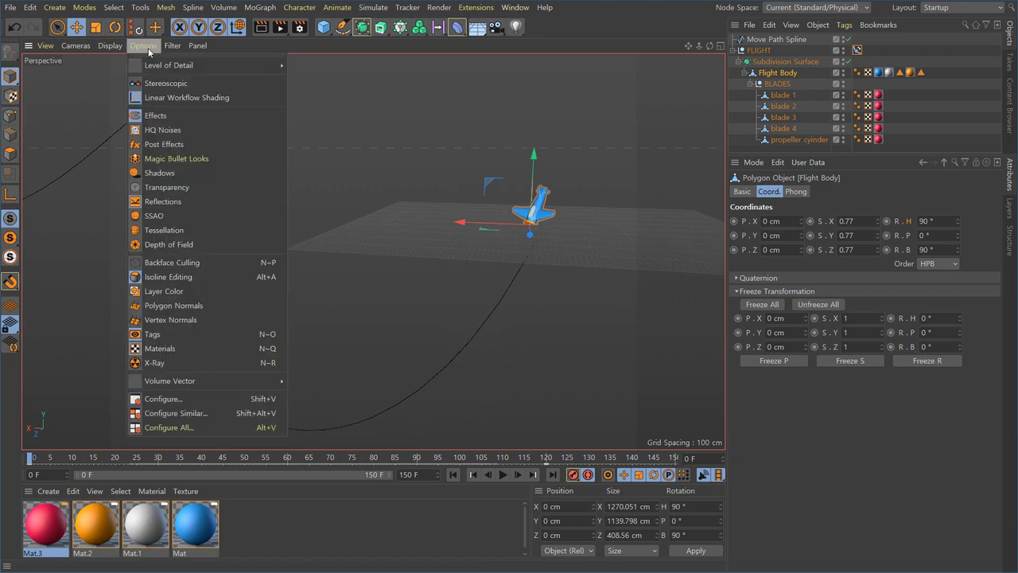
mouse_move(172, 46)
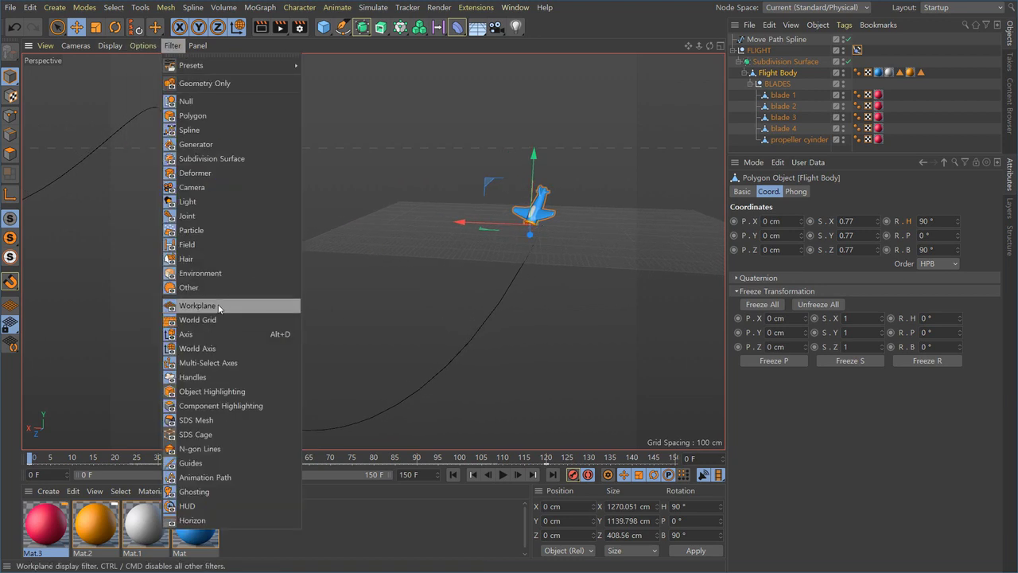
click(218, 305)
alt+drag(221, 304, 418, 345)
mouse_move(40, 459)
mouse_down()
mouse_move(310, 459)
mouse_move(30, 459)
mouse_up()
alt+drag(517, 350, 577, 347)
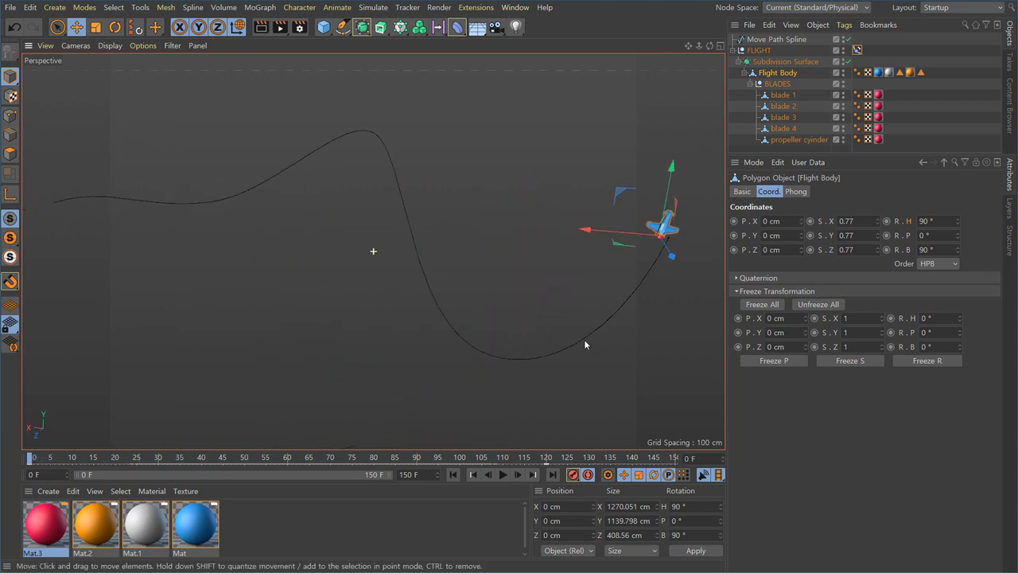
- Play the flight animation while viewing it from different angles, and return to frame 0
click(503, 474)
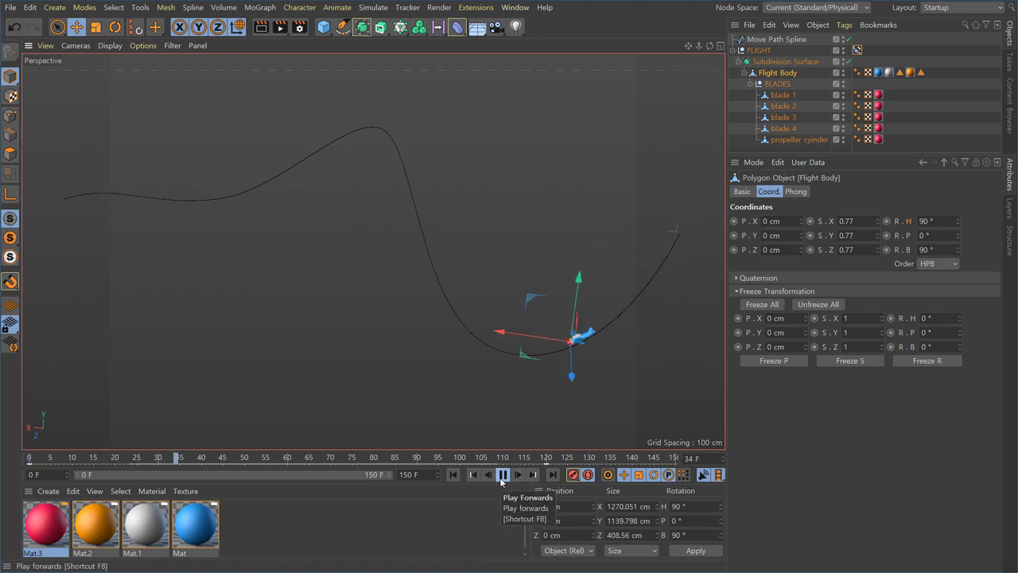
alt+drag(327, 315, 478, 325)
click(503, 474)
alt+drag(487, 378, 437, 268)
drag(123, 460, 30, 462)
- Try rotating the BLADES null slightly in the viewport to identify the propeller's spin axis in its coordinates
click(779, 85)
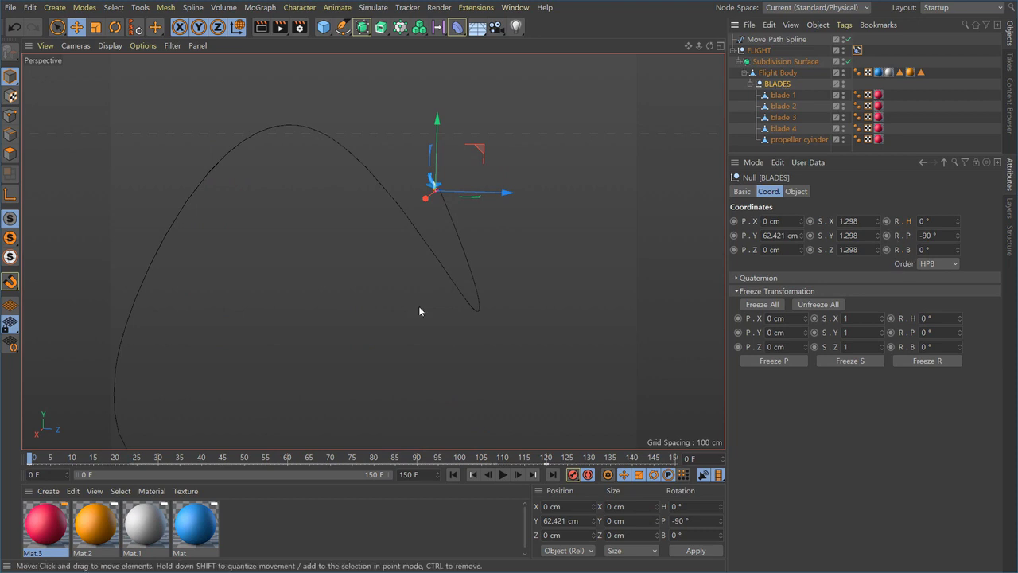
scroll(473, 255, down, 3)
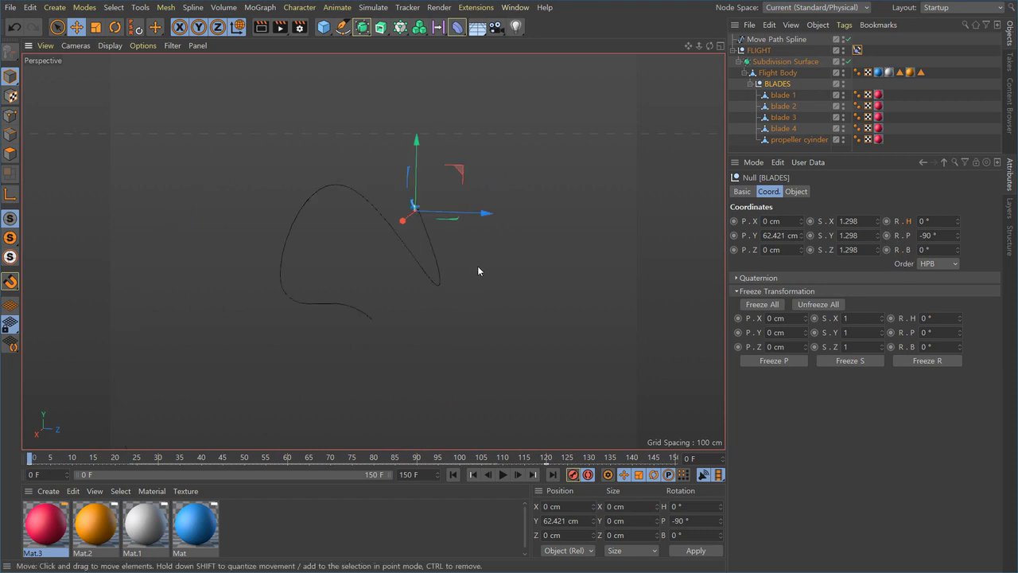
scroll(474, 264, up, 5)
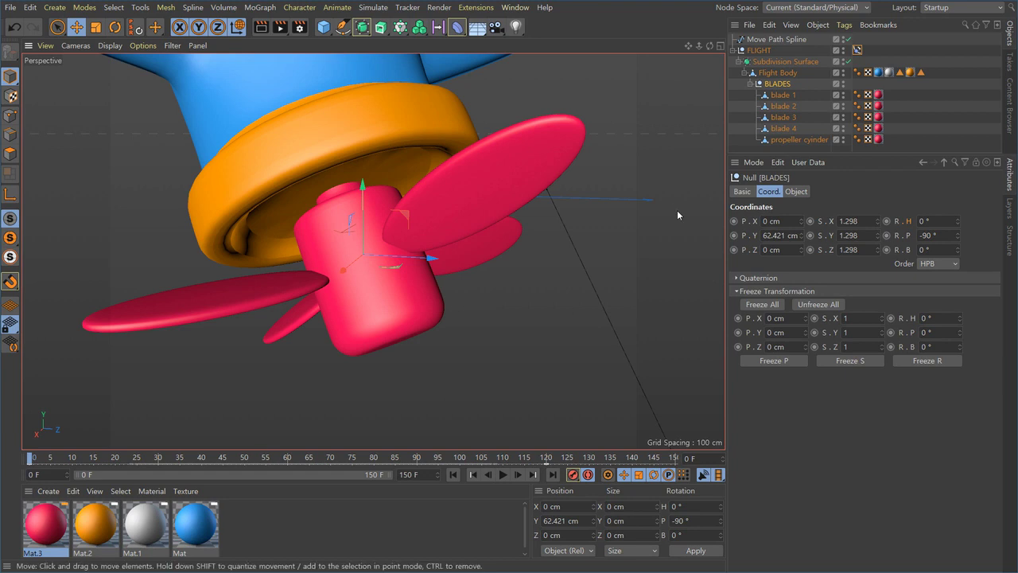
key(r)
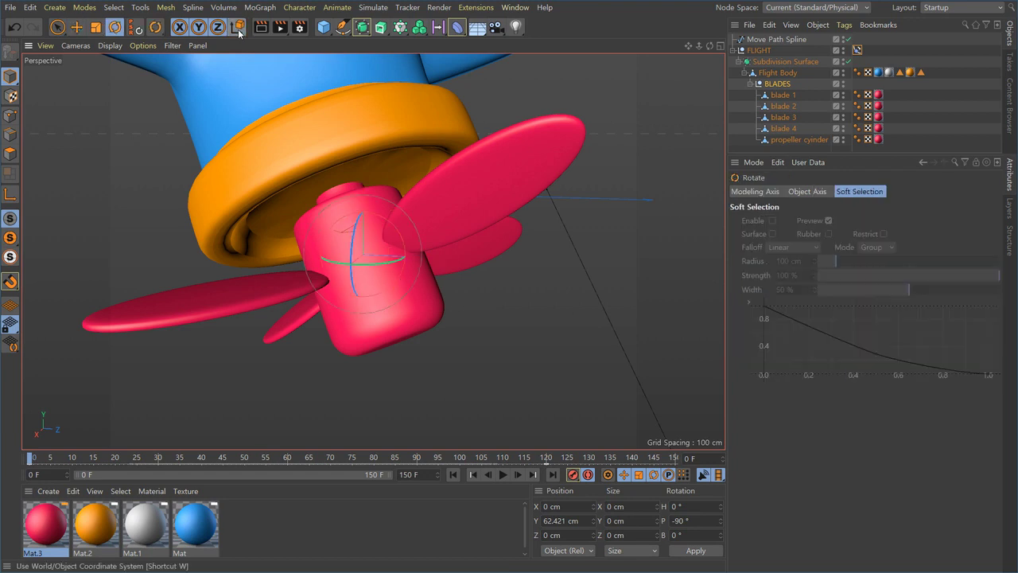
mouse_move(358, 257)
mouse_down()
mouse_move(354, 227)
mouse_move(373, 241)
mouse_move(357, 242)
mouse_up()
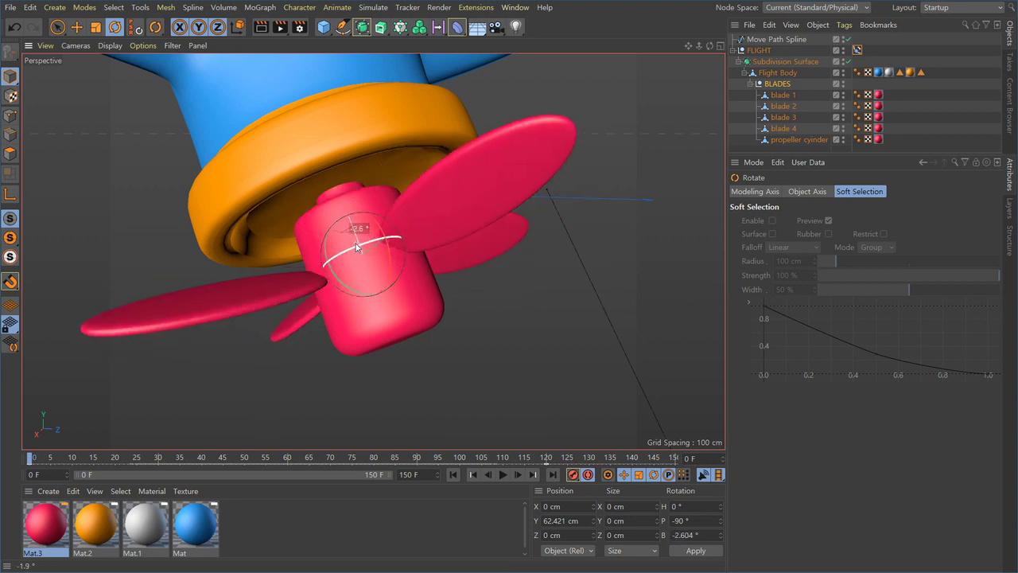
click(773, 86)
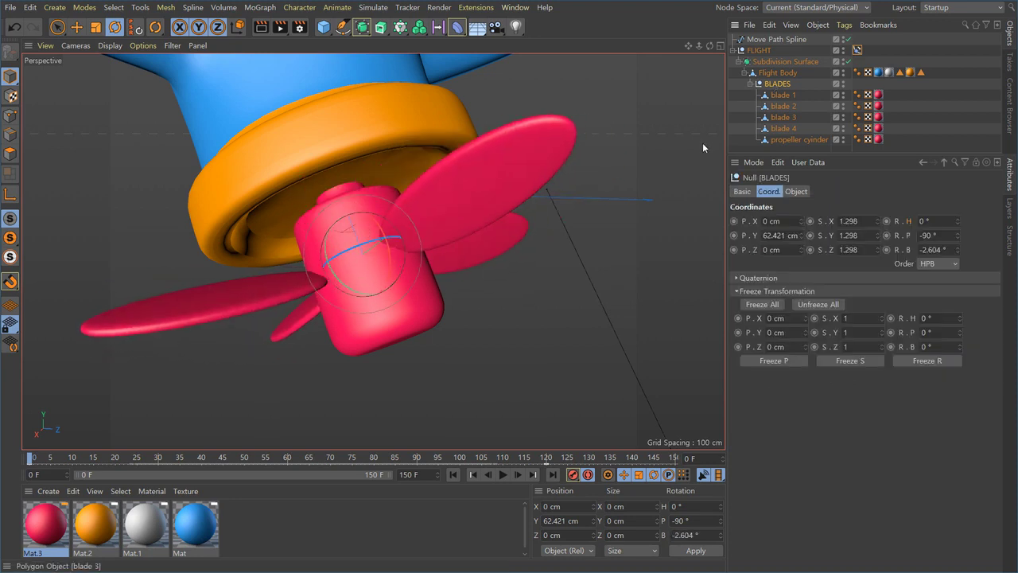
- Keyframe the BLADES null's R.B rotation at 0° on frame 0 and 2500° on frame 120
click(923, 250)
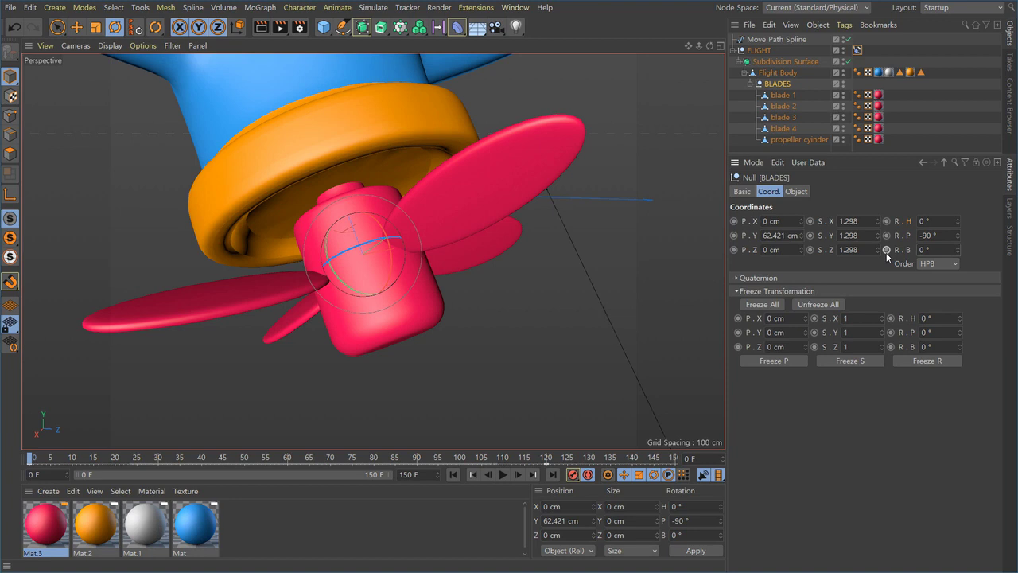
drag(465, 461, 540, 460)
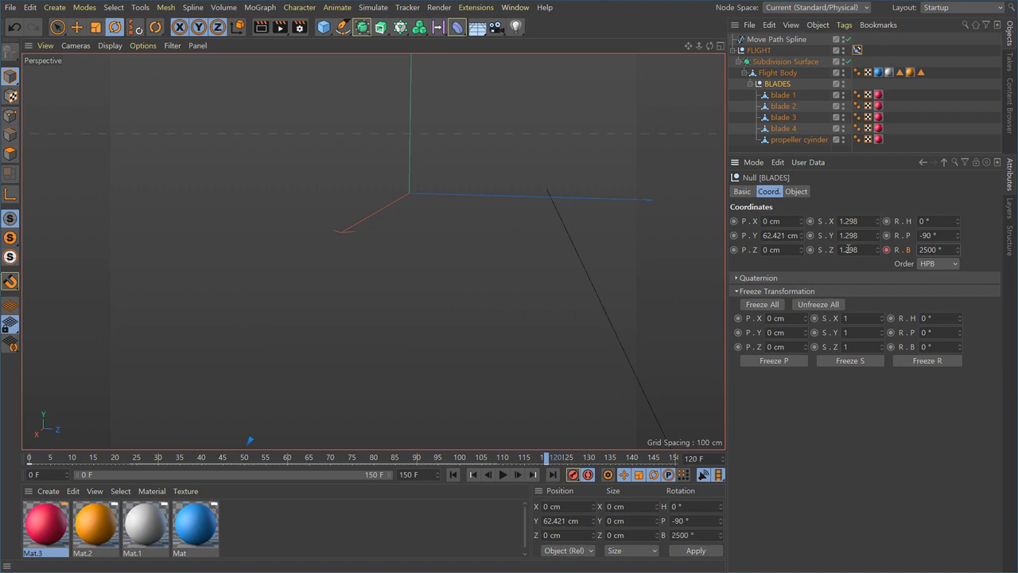
- Play the animation from the start and examine the spinning propeller along the path from several angles
click(454, 474)
scroll(392, 285, down, 5)
scroll(468, 315, down, 5)
alt+middle_drag(439, 347, 222, 190)
alt+right_drag(450, 327, 298, 349)
alt+middle_drag(297, 350, 539, 229)
alt+drag(538, 229, 428, 334)
alt+right_drag(427, 330, 504, 320)
alt+middle_drag(504, 320, 507, 384)
alt+right_drag(507, 383, 502, 357)
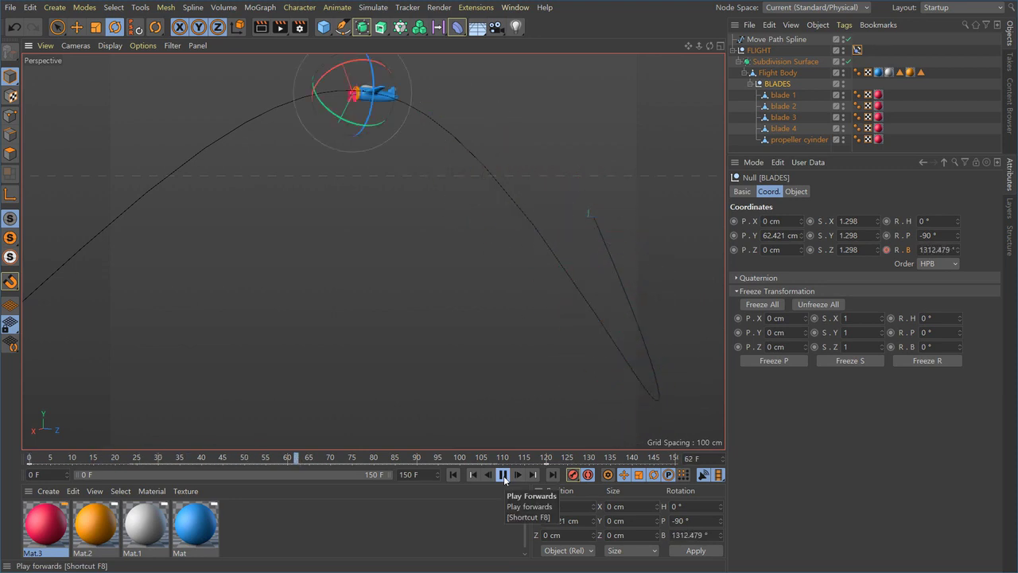
alt+drag(383, 296, 385, 318)
alt+right_drag(385, 317, 379, 308)
alt+middle_drag(379, 308, 451, 252)
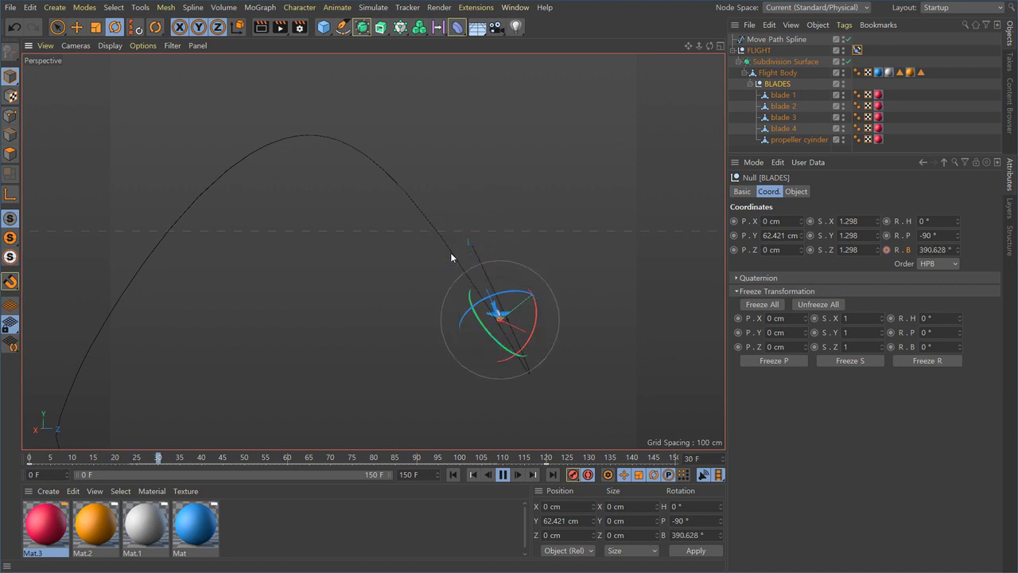
alt+drag(403, 294, 182, 371)
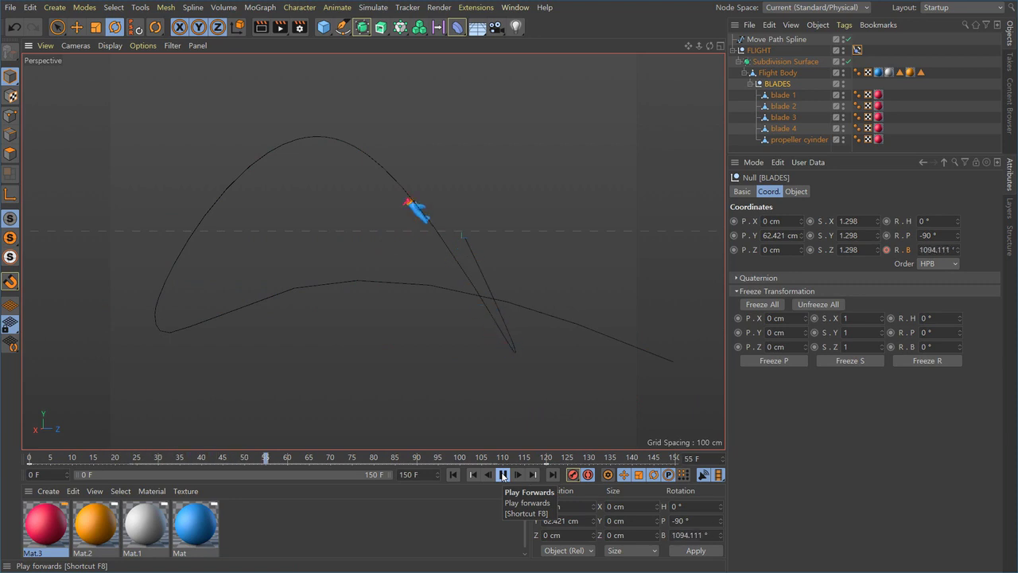
click(503, 475)
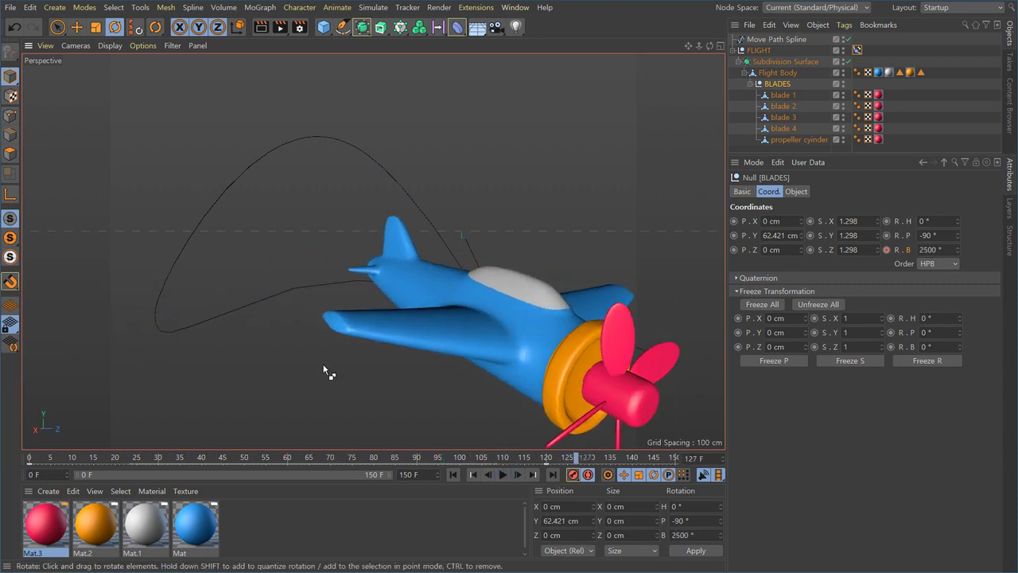
- Extend the timeline to 240 frames and move the keyframes at frame 120 to frame 200
alt+drag(439, 342, 313, 332)
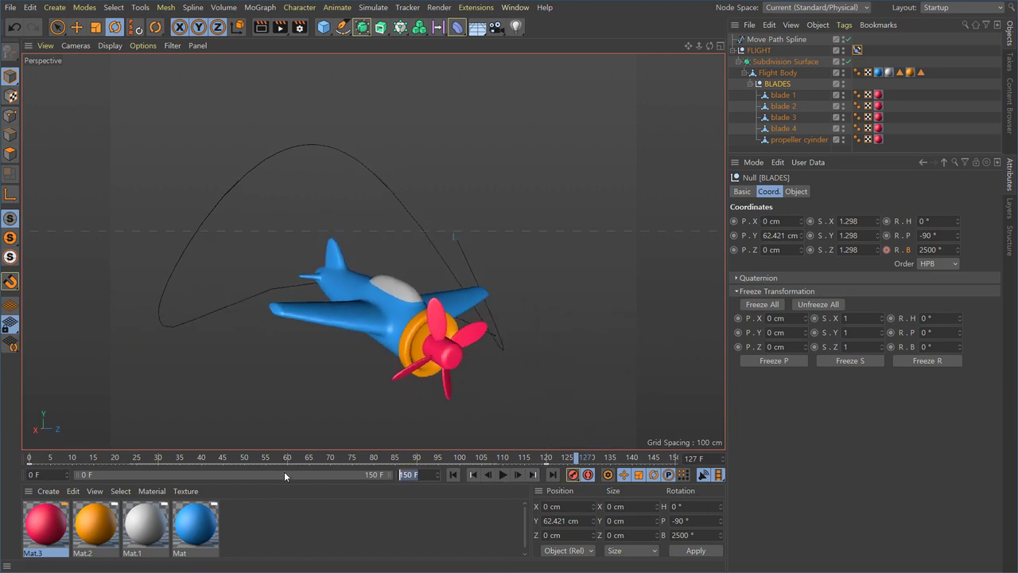
text(240)
key(Return)
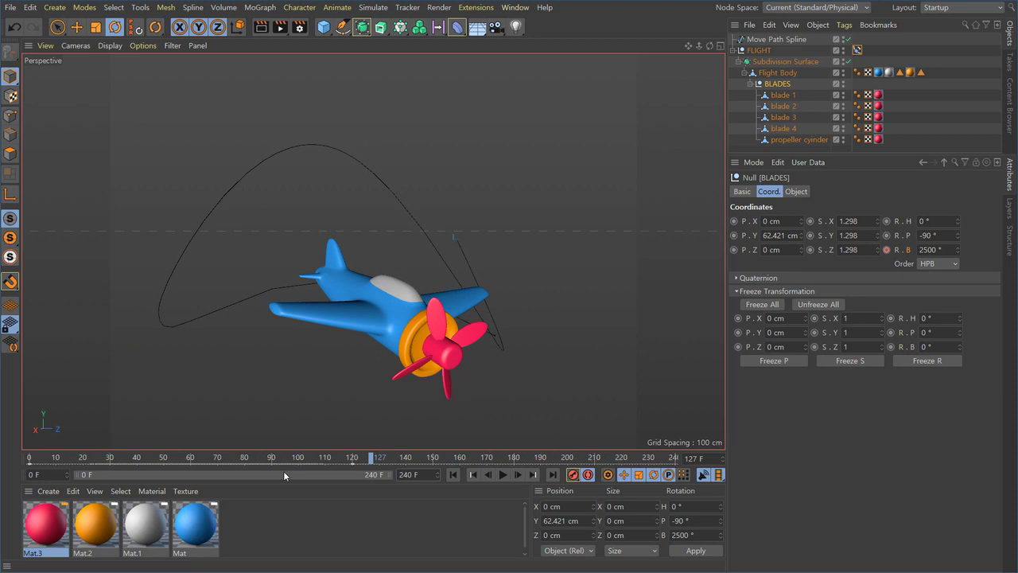
click(353, 461)
drag(353, 464, 569, 468)
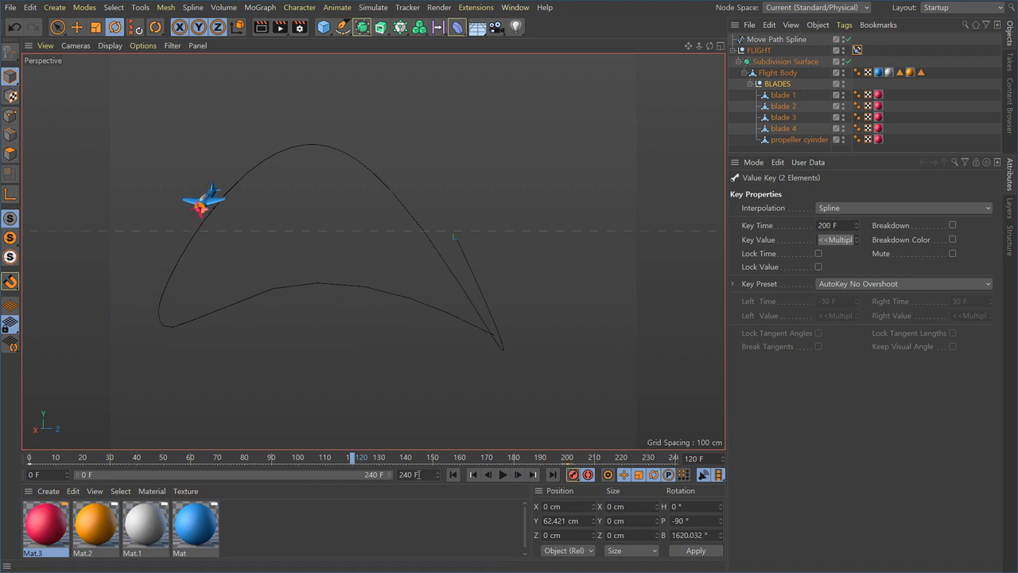
click(454, 474)
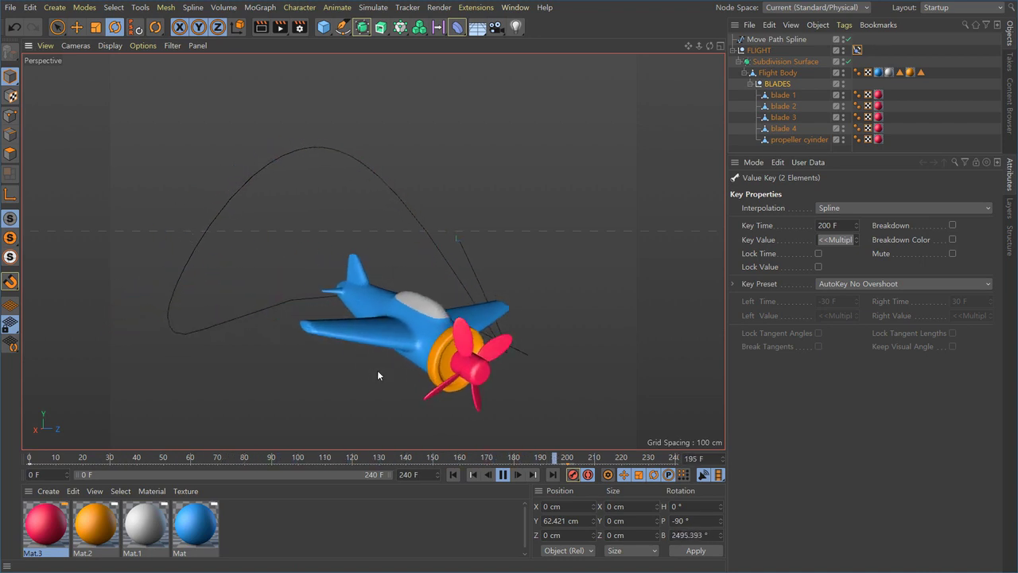
click(502, 475)
- Set the BLADES null's R.B keyframe at frame 200 to 3600° and play the animation back
drag(471, 459, 569, 467)
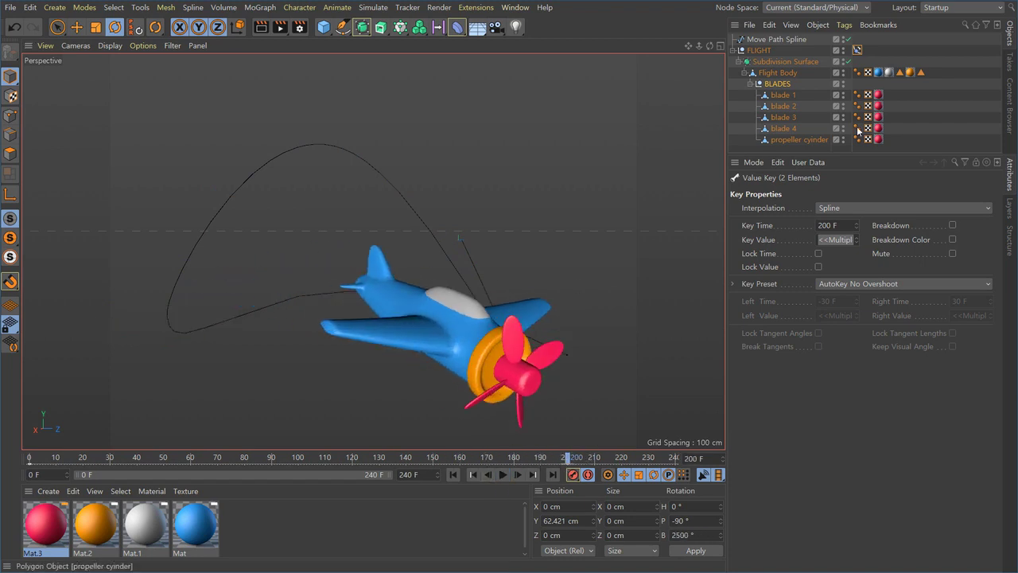
click(785, 84)
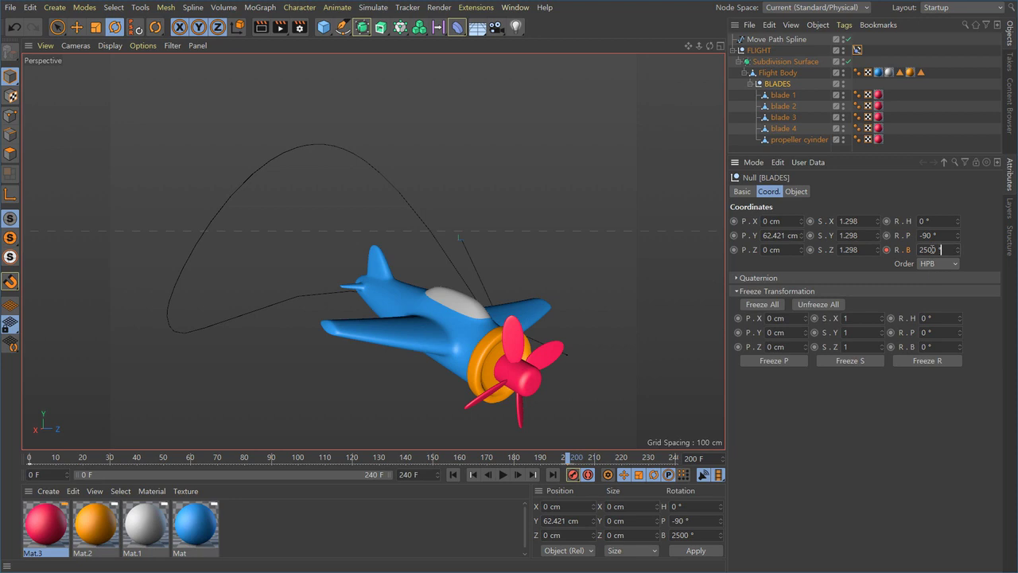
text(3600)
key(Return)
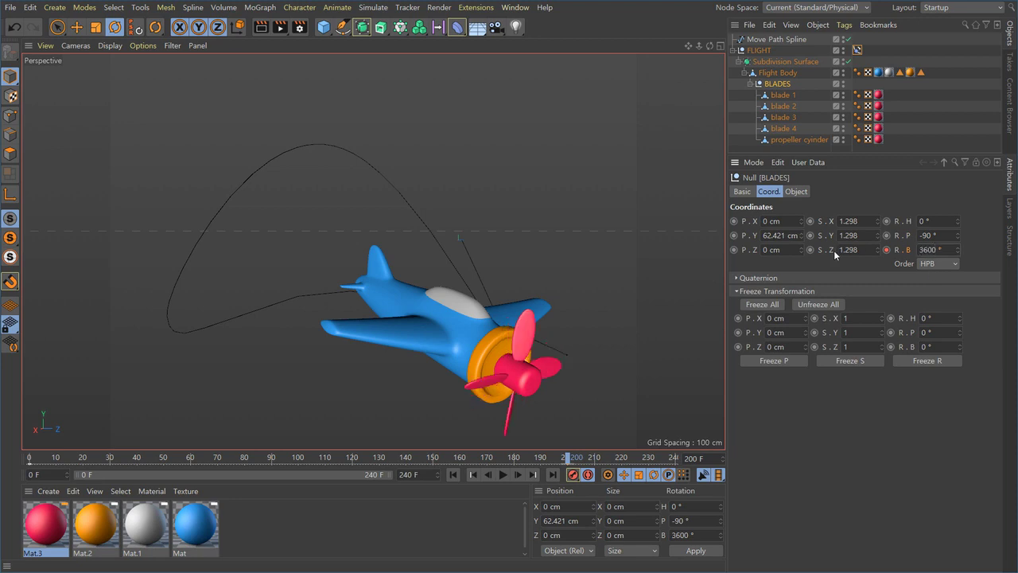
click(455, 474)
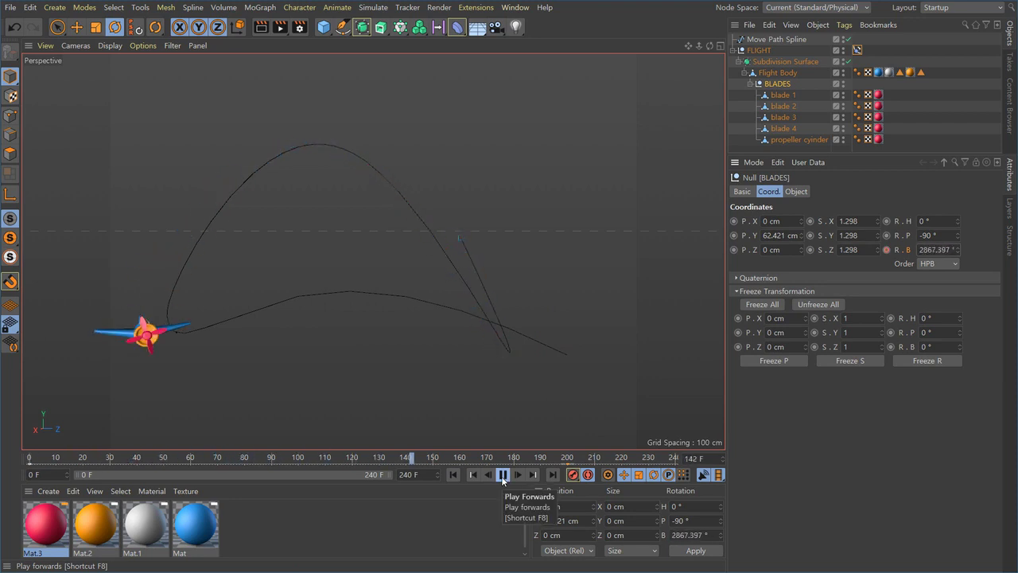
click(501, 475)
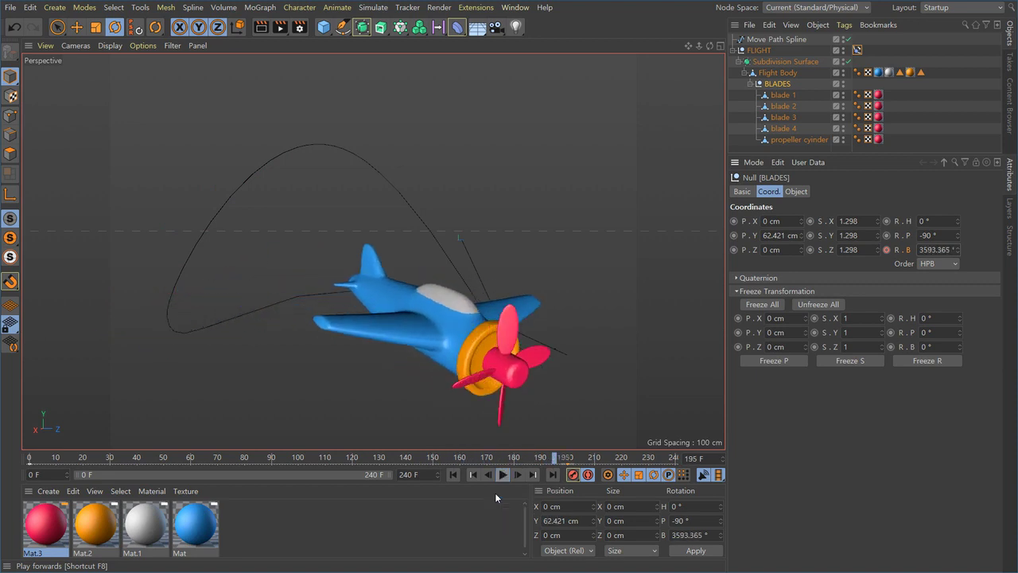
- Check the Align to Spline tag and select the Move Path Spline's lower bend point in Points mode
click(856, 50)
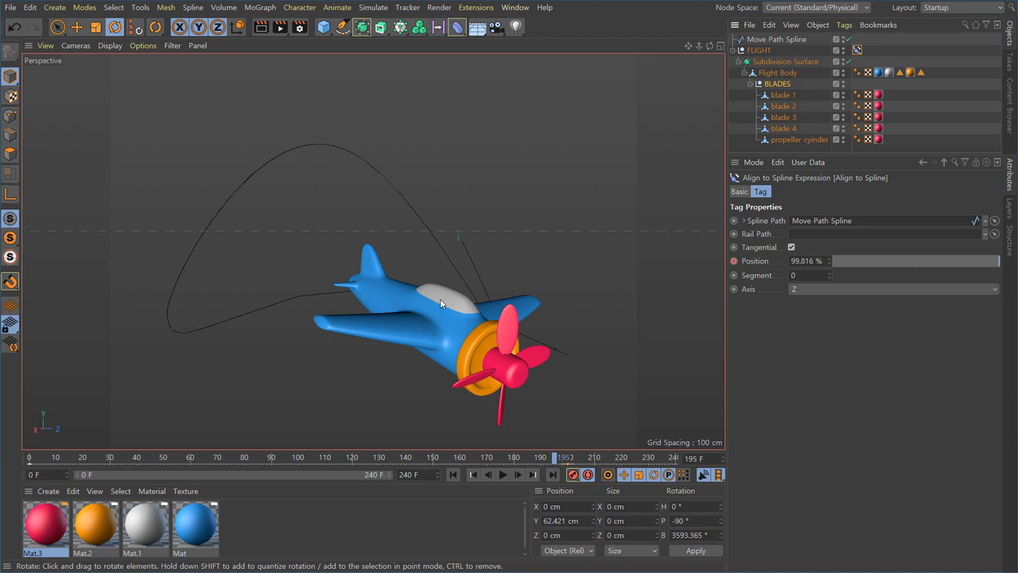
click(779, 40)
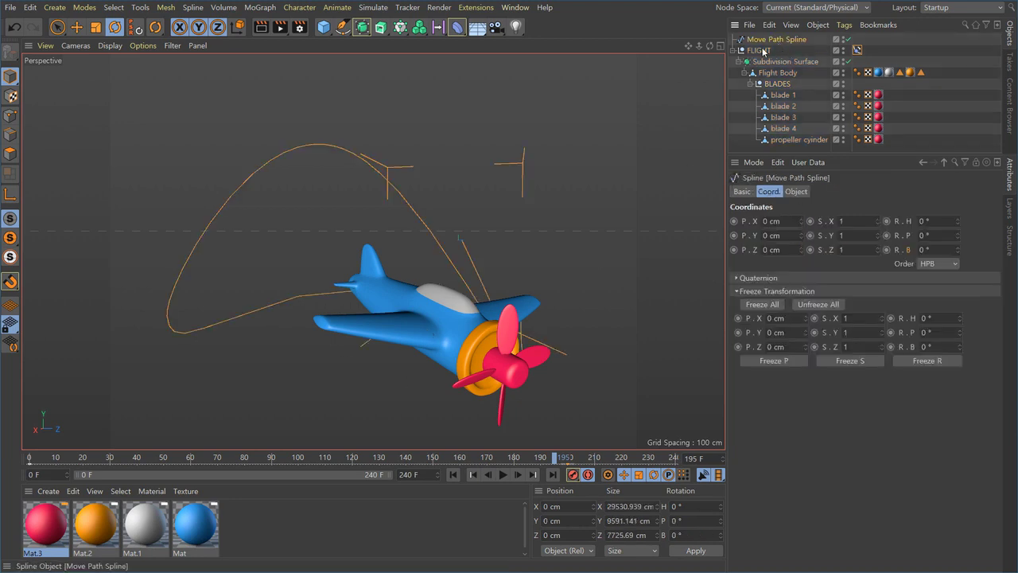
alt+drag(371, 209, 299, 305)
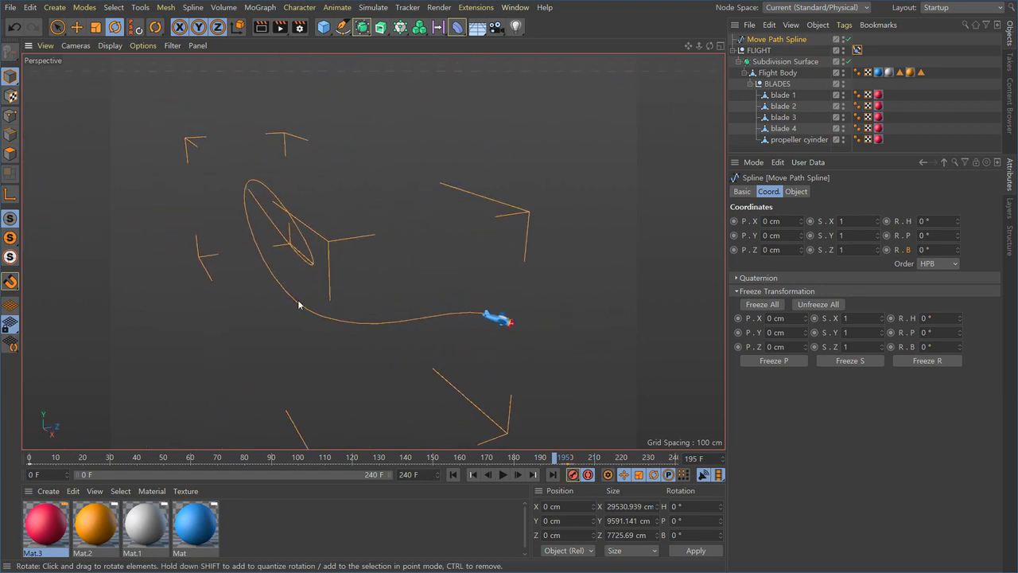
click(10, 116)
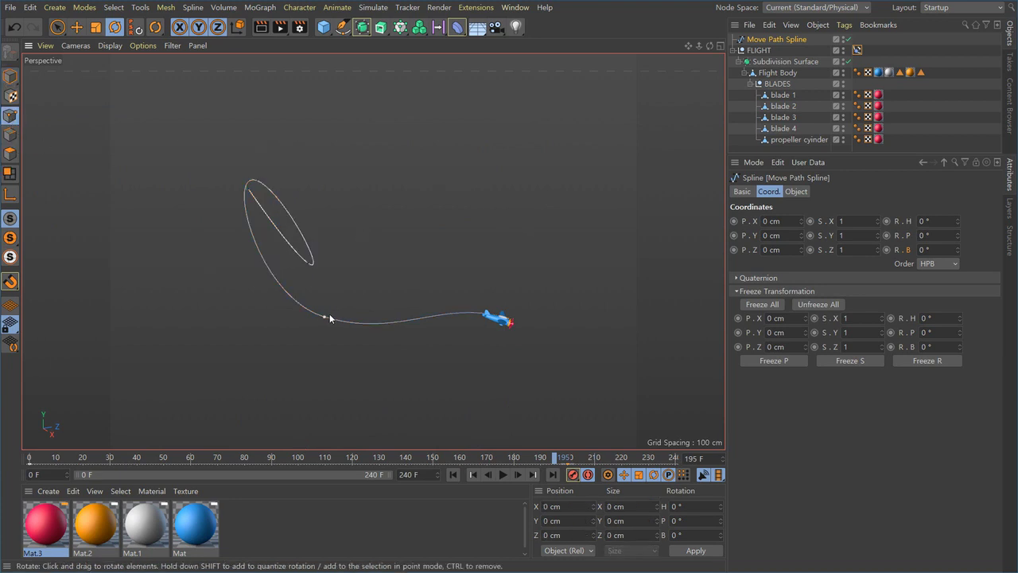
mouse_move(351, 340)
alt+mouse_down()
mouse_move(369, 344)
mouse_move(383, 330)
mouse_move(368, 340)
alt+mouse_up()
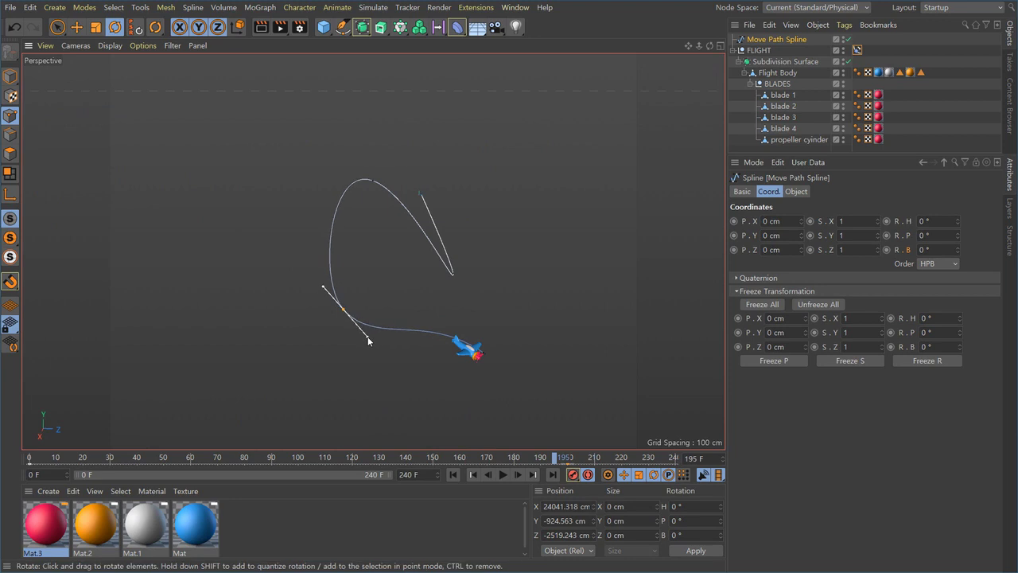
- Go to frame 136, where the airplane reaches the selected spline point, and reposition that point with the Move tool
drag(482, 462, 403, 461)
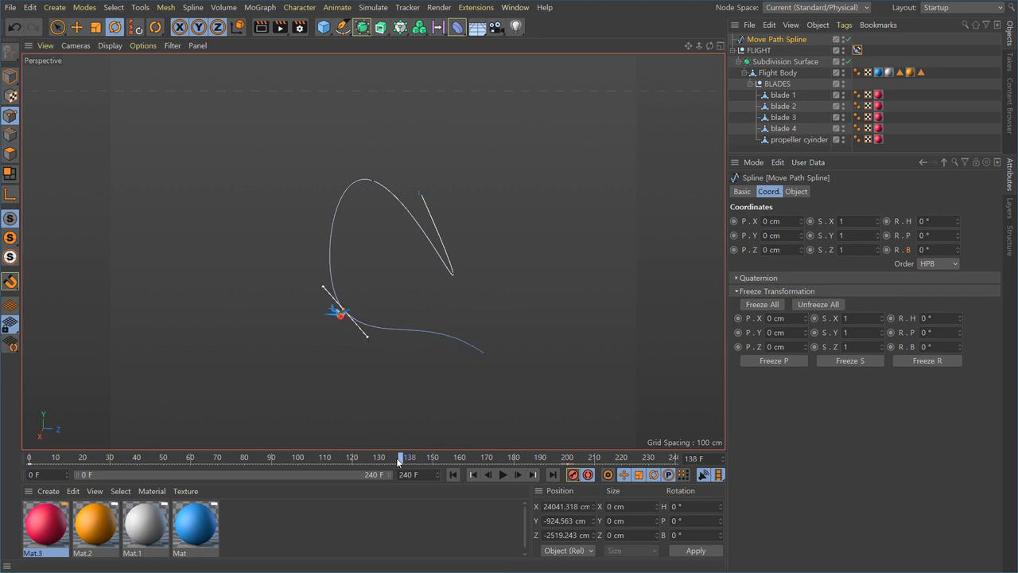
alt+drag(320, 342, 300, 358)
alt+right_drag(300, 358, 370, 382)
alt+middle_drag(370, 381, 346, 386)
alt+drag(347, 387, 350, 341)
alt+middle_drag(349, 341, 340, 330)
drag(340, 382, 375, 351)
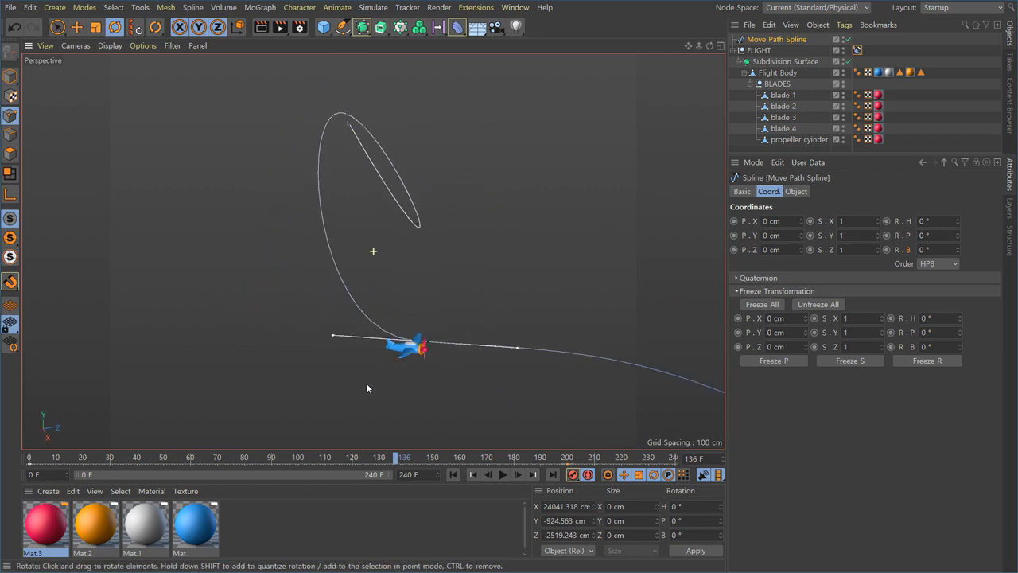
alt+middle_drag(394, 375, 351, 373)
key(e)
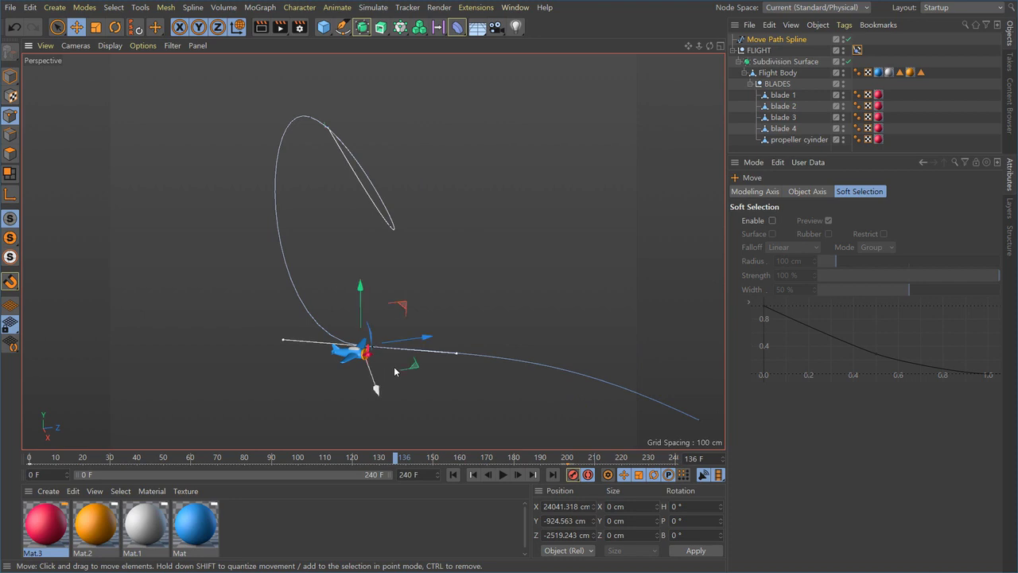
drag(360, 290, 381, 299)
- Select and adjust the point at the flight path's peak, and return the animation to frame 0
click(324, 130)
alt+drag(325, 130, 328, 254)
mouse_move(453, 134)
mouse_down()
mouse_move(446, 167)
mouse_move(450, 150)
mouse_up()
drag(500, 247, 468, 384)
click(452, 475)
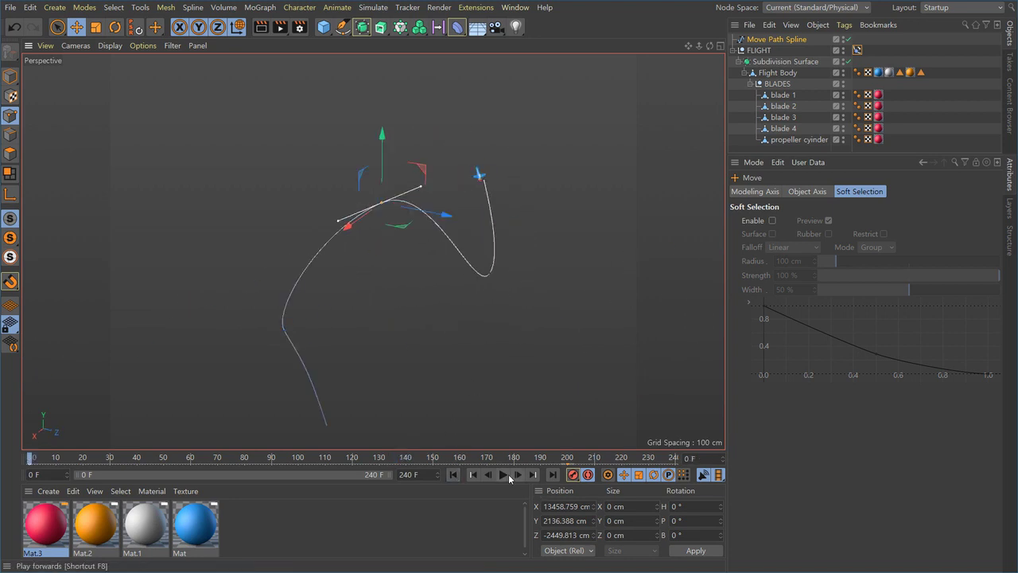
- Play the animation and examine from several angles how the airplane follows the adjusted spline
scroll(427, 278, up, 3)
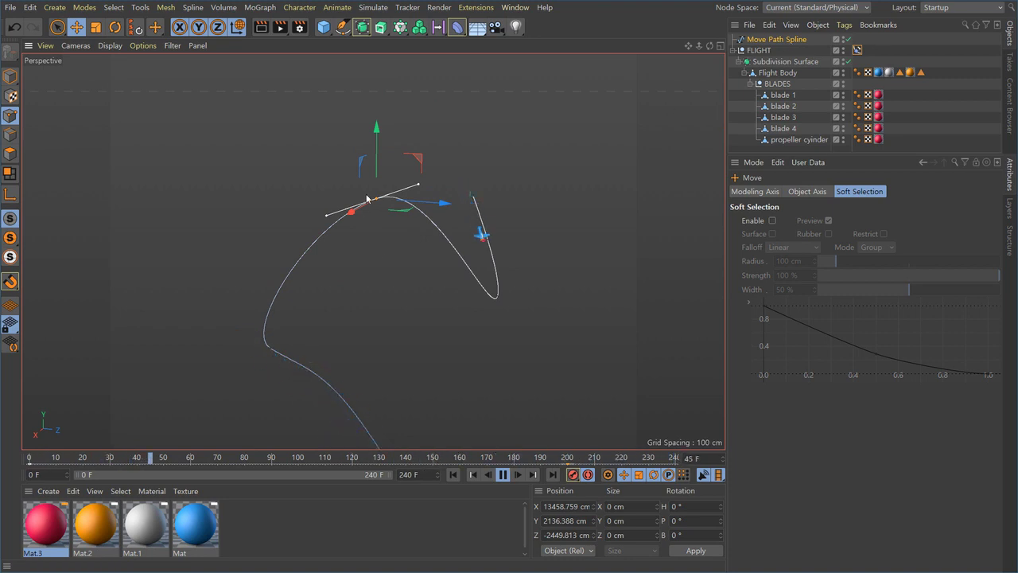
mouse_move(414, 311)
alt+mouse_down()
mouse_move(456, 319)
mouse_move(428, 312)
alt+mouse_up()
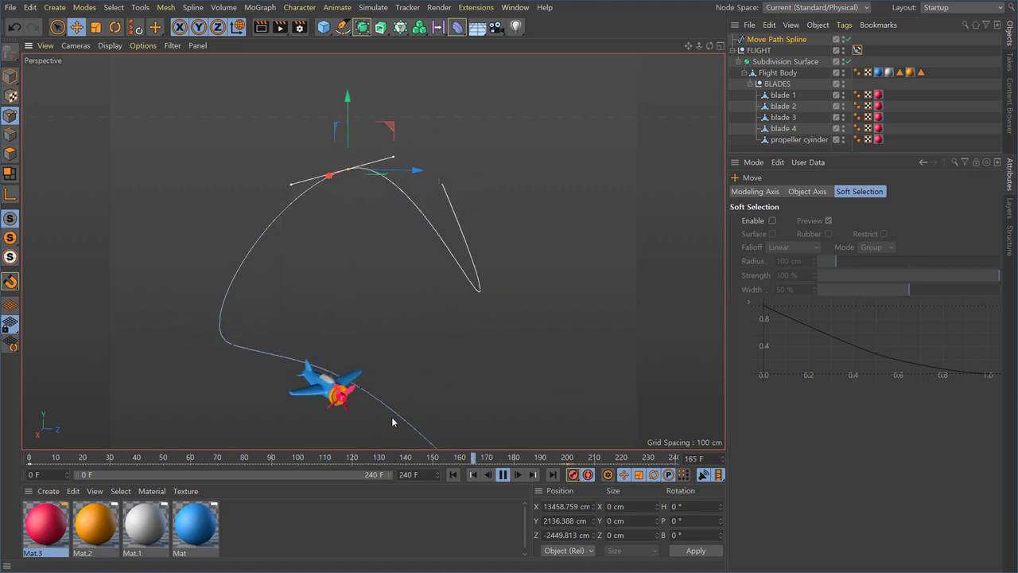
alt+drag(396, 343, 412, 326)
alt+right_drag(412, 323, 474, 335)
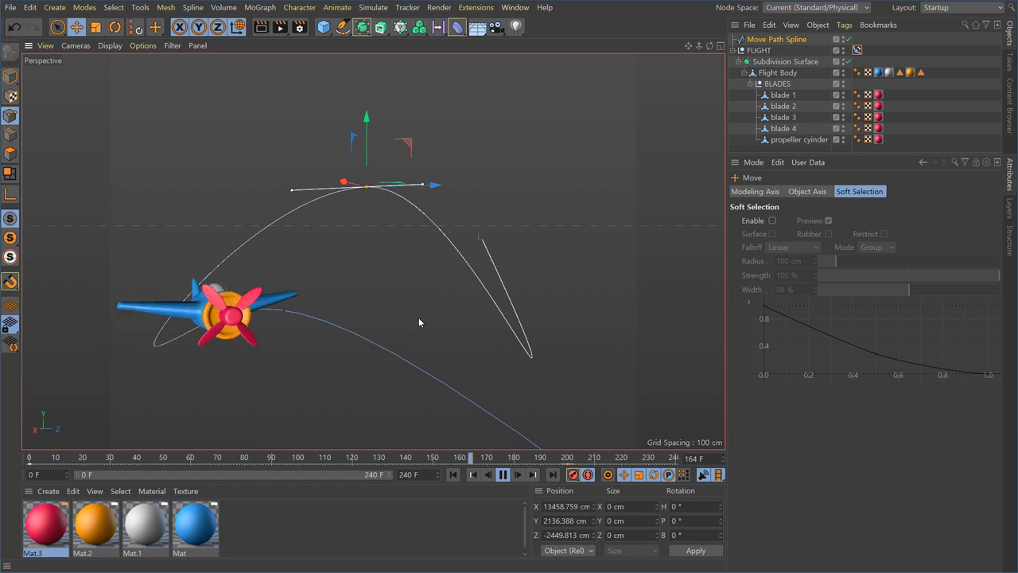
mouse_move(419, 318)
alt+mouse_down()
mouse_move(435, 322)
mouse_move(421, 315)
alt+mouse_up()
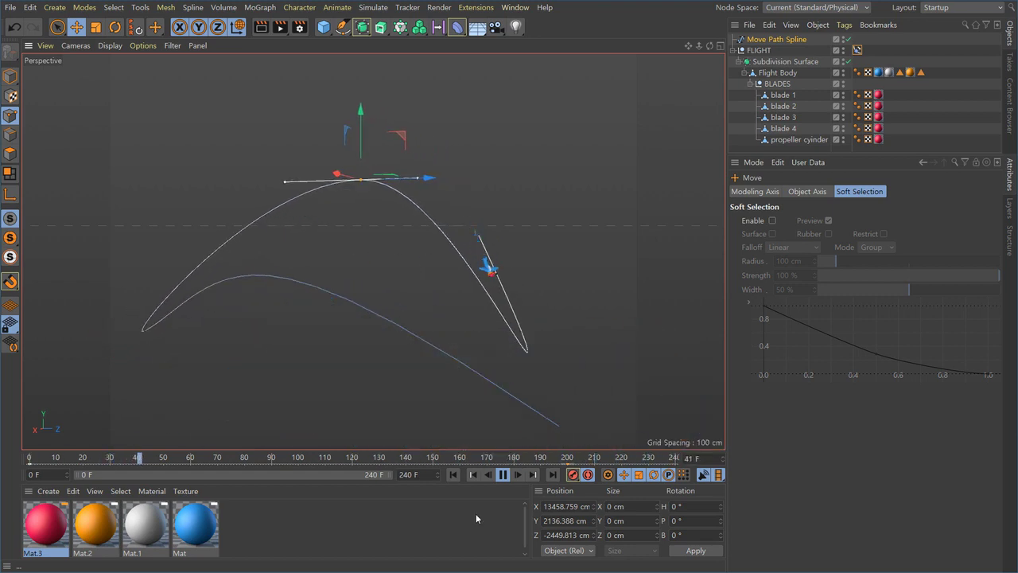
- Switch from Points to Model mode, deselect the Move Path Spline, and pause playback at frame 209 to view the airplane up close
double_click(550, 266)
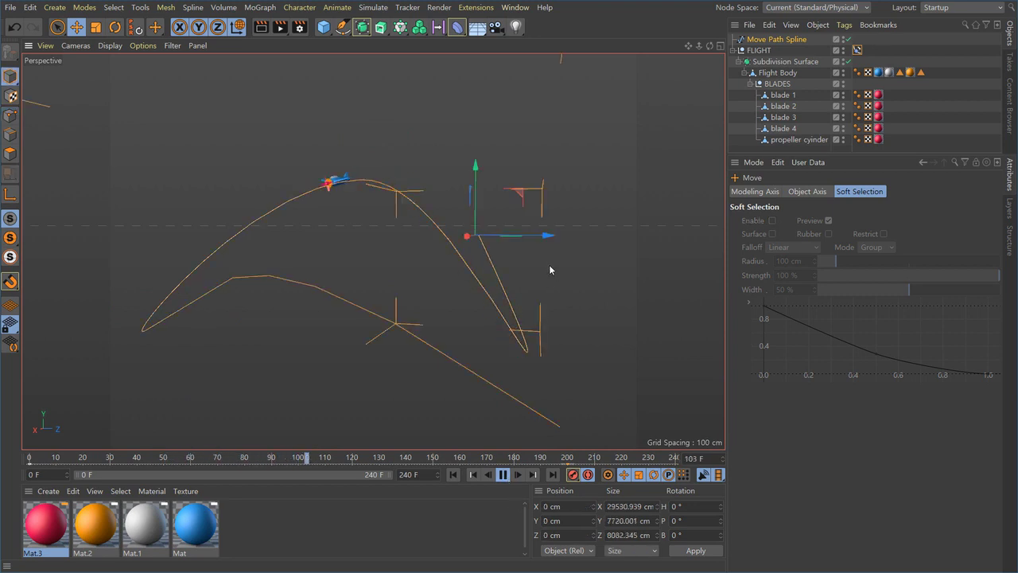
click(321, 378)
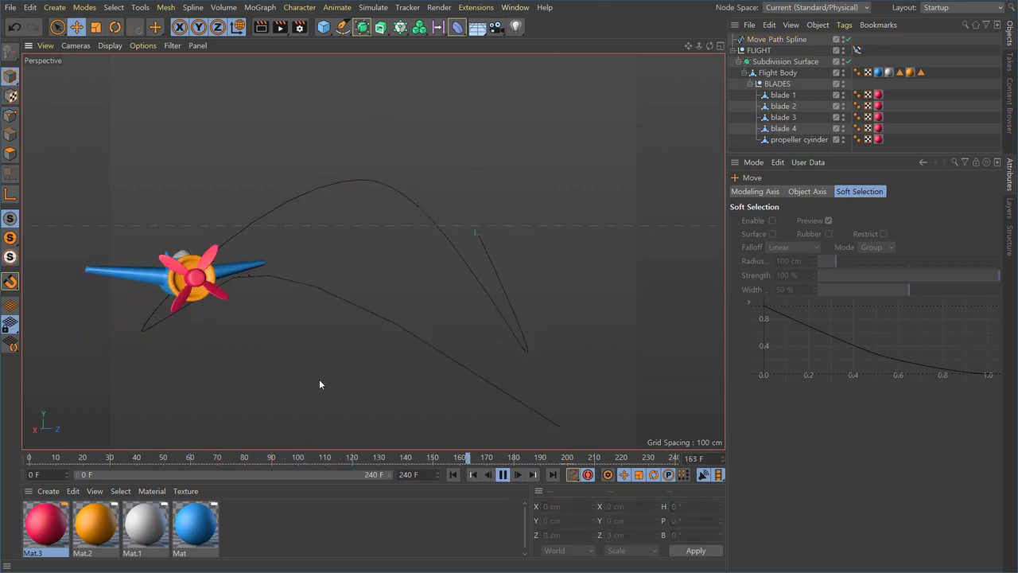
click(503, 474)
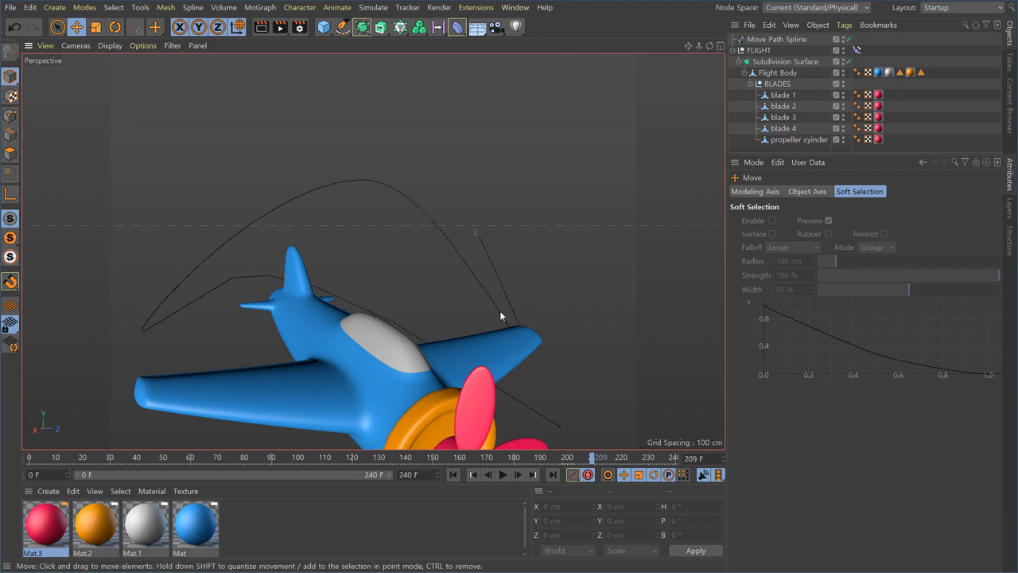
alt+drag(524, 325, 407, 315)
alt+drag(476, 306, 482, 279)
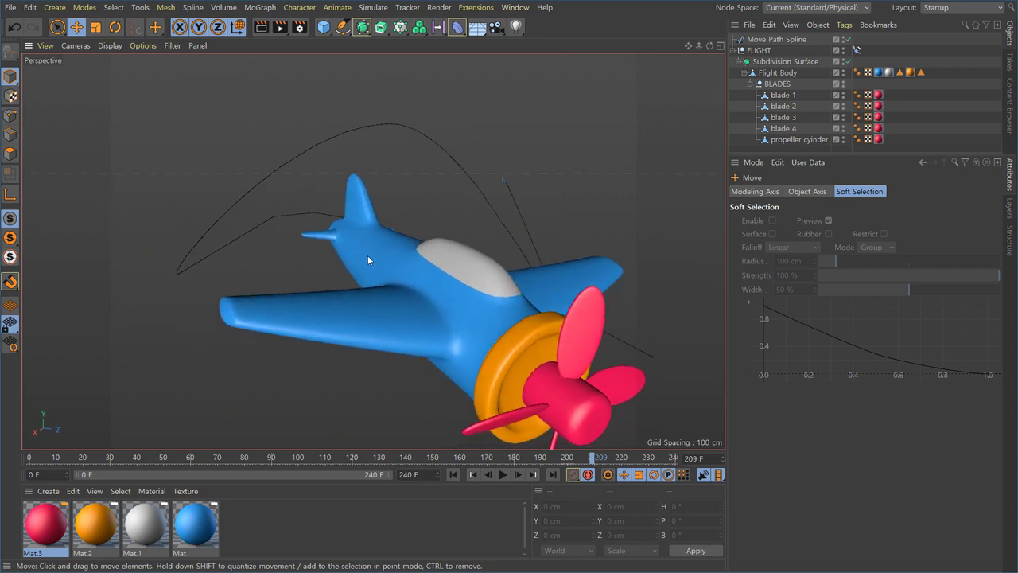
- Play the animation to review the airplane's flight along the spline with nothing selected, and return to frame 0
click(453, 476)
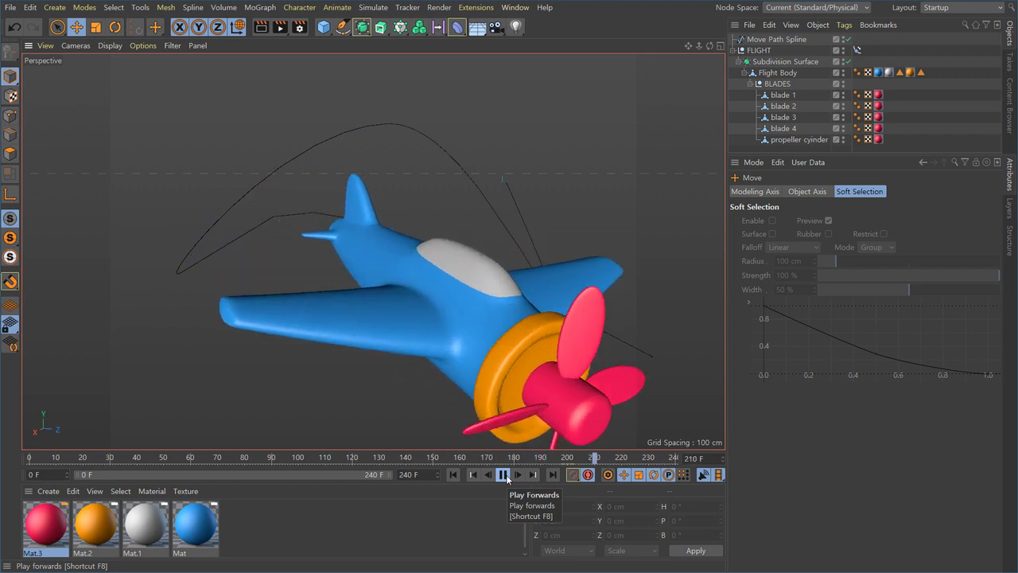
click(454, 477)
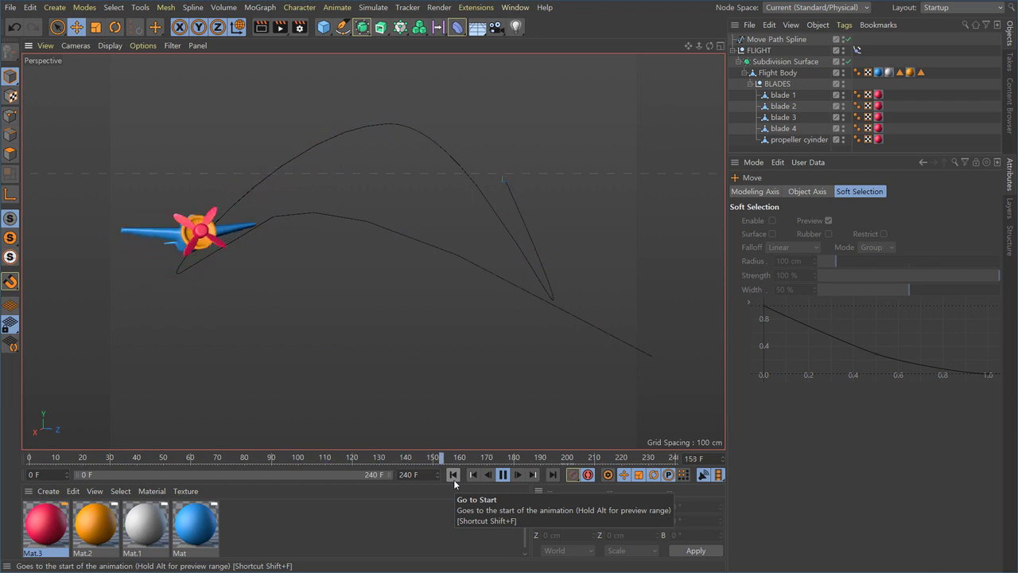
click(453, 475)
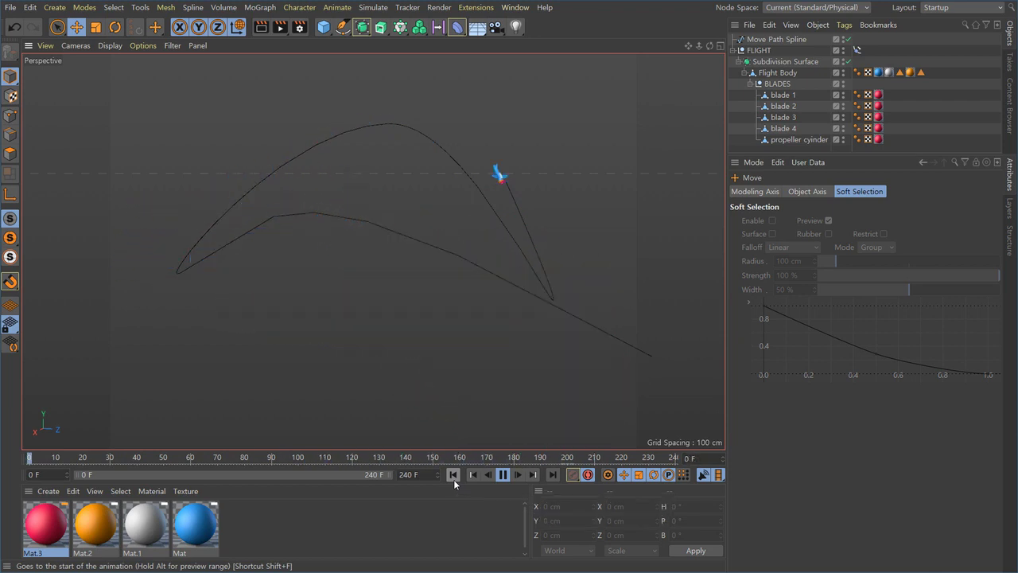